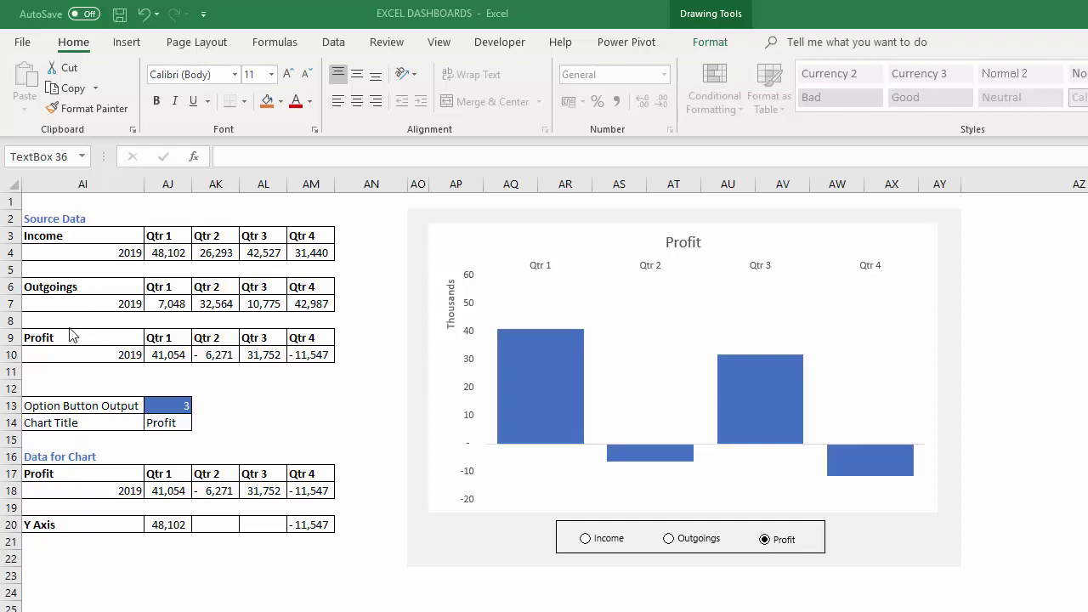
Step: Switch the finished dashboard chart between the Income, Outgoings and Profit options to see how it responds
click(585, 539)
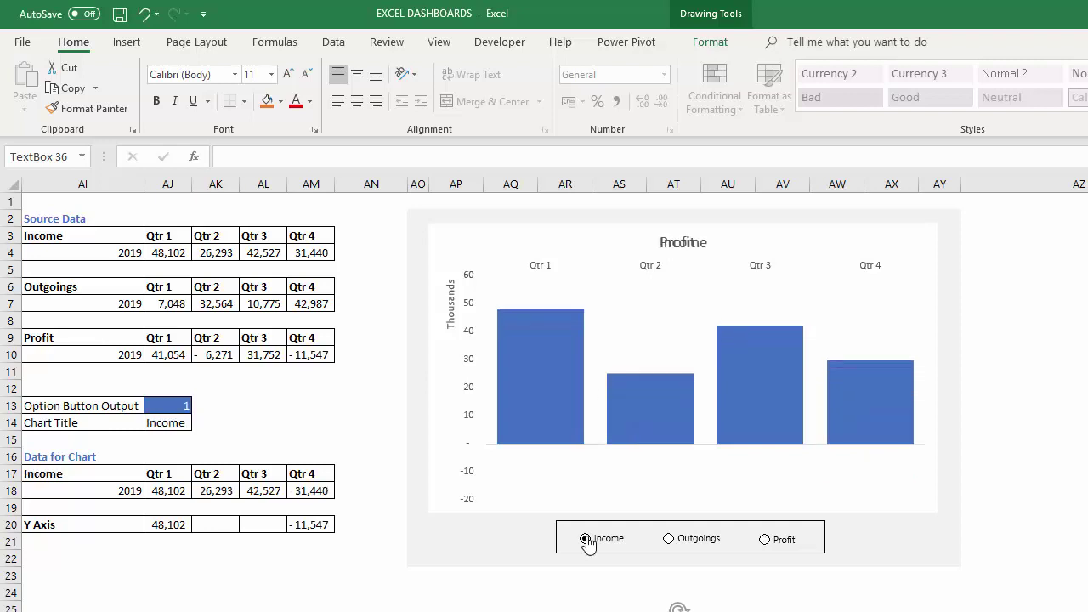
click(668, 539)
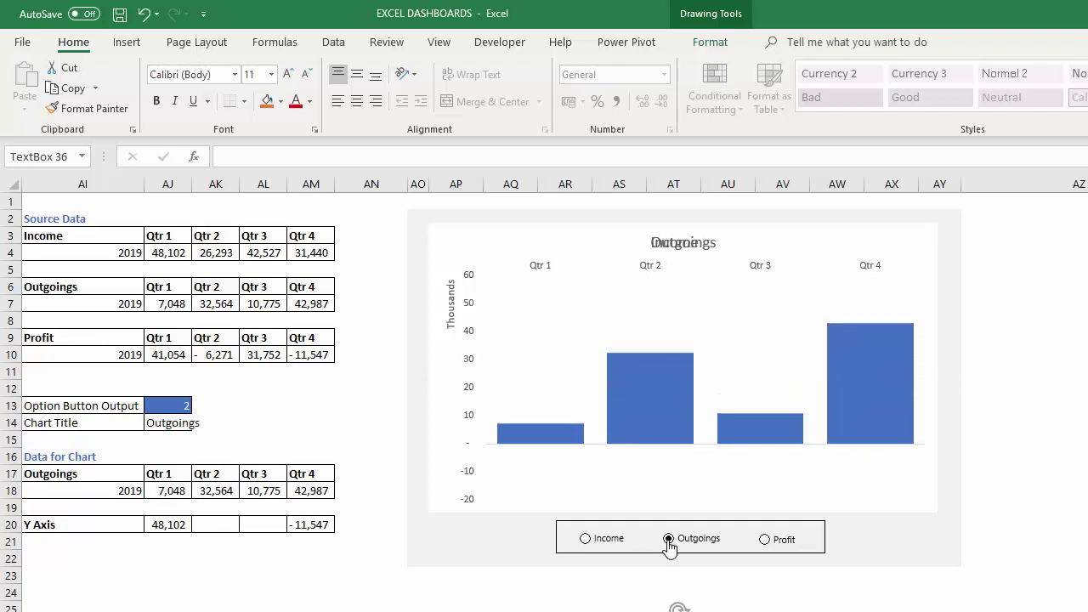
click(765, 540)
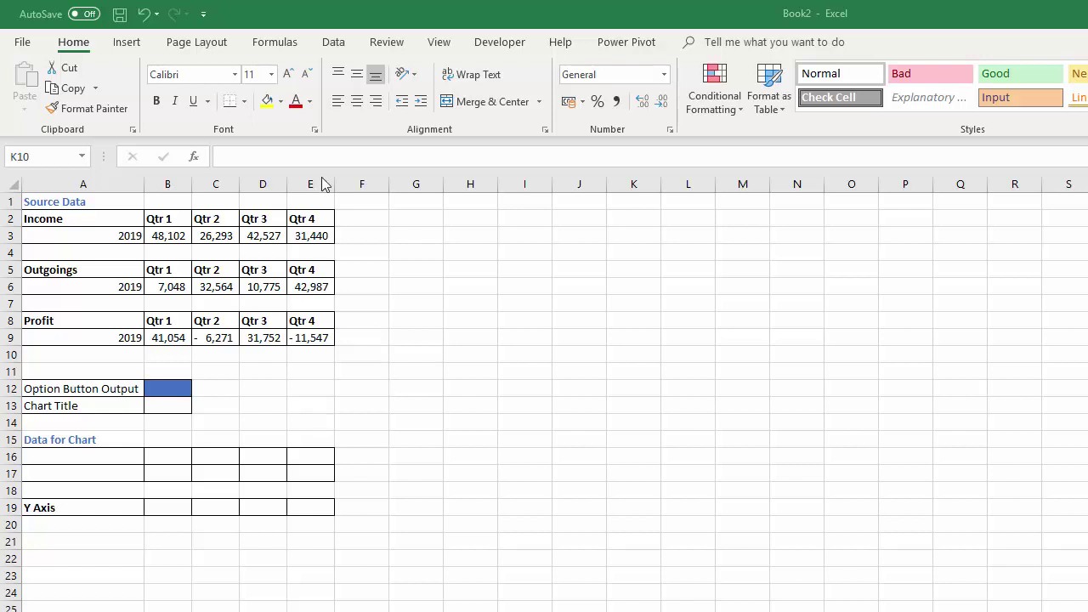
Step: Check in the ribbon customization options that Developer is enabled among the main tabs, and accept the settings
click(487, 47)
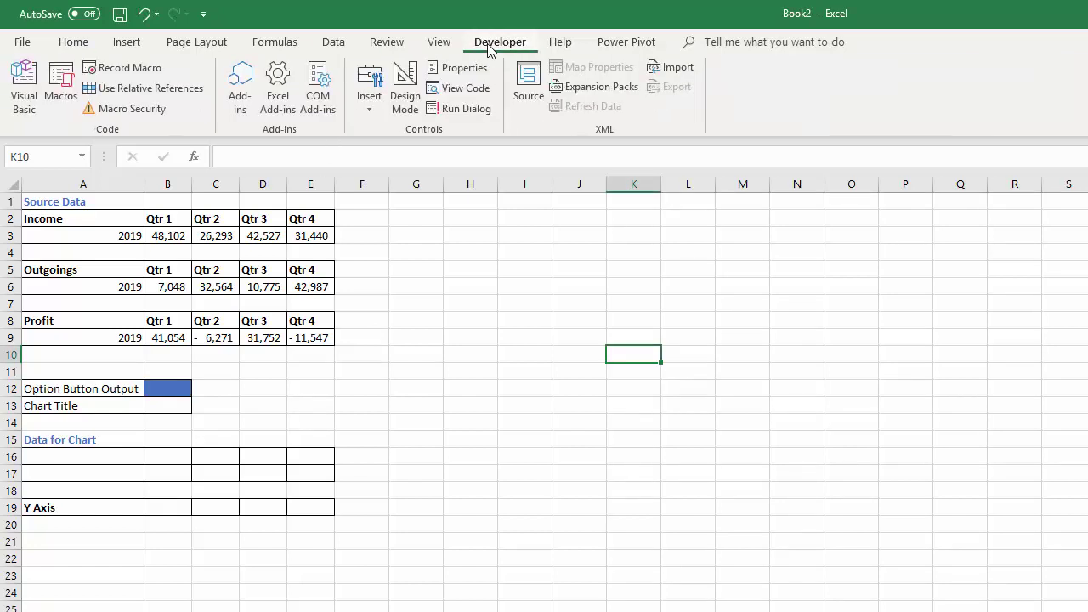
click(439, 45)
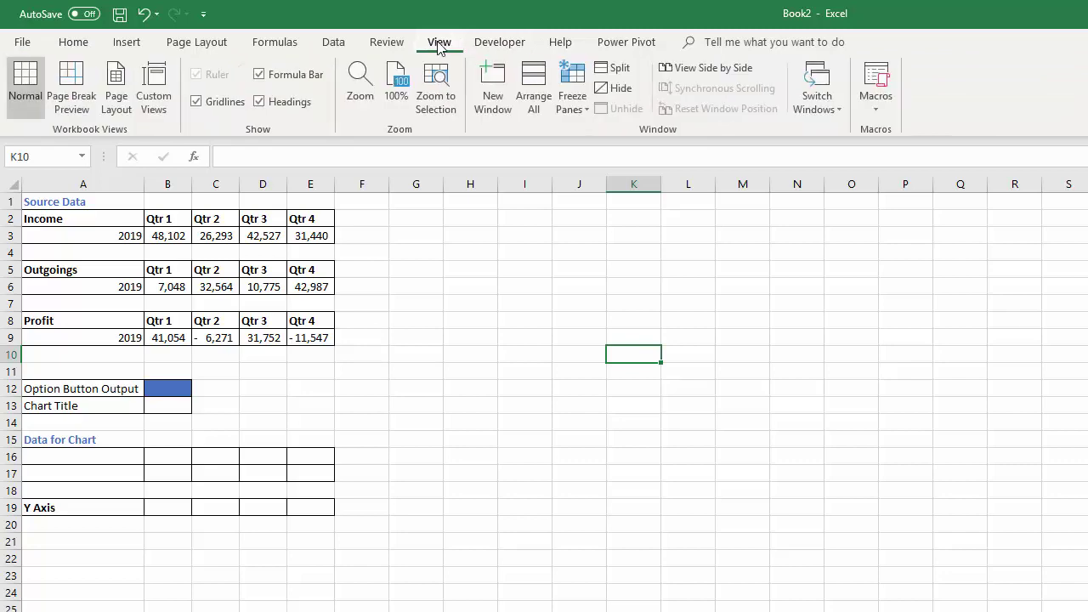
right_click(440, 47)
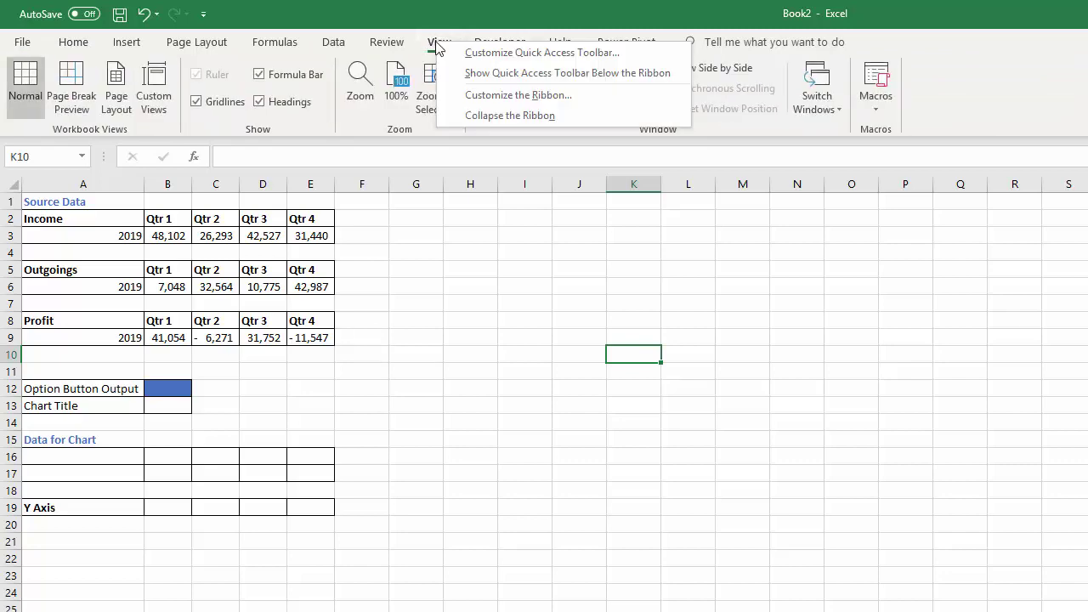
click(468, 95)
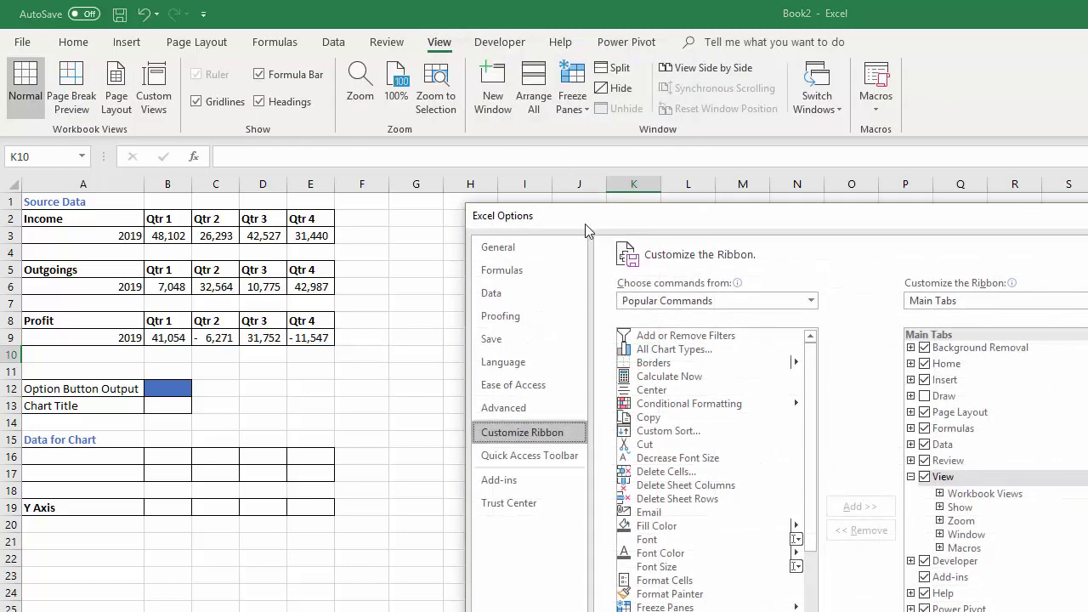
drag(586, 229, 266, 65)
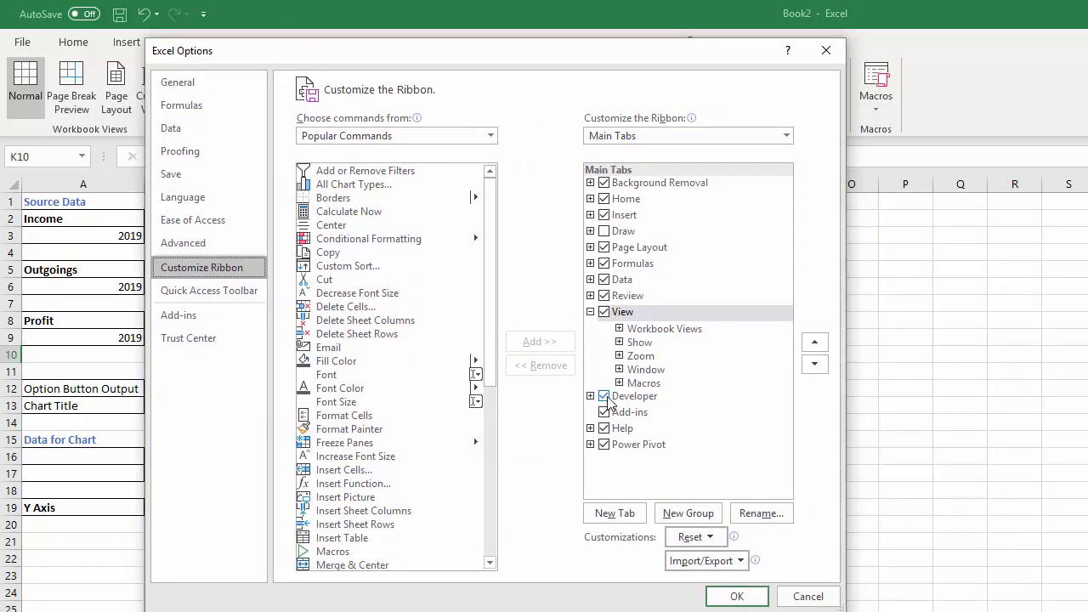
click(734, 596)
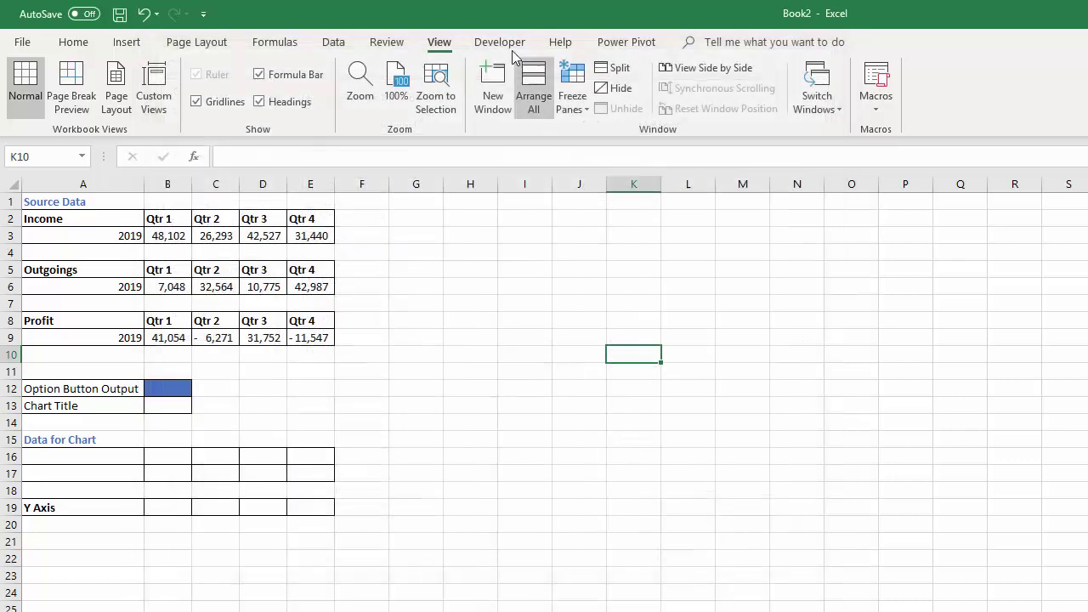
Step: Draw a Group Box form control in the empty area beside the data, spanning about H13 to N17
click(500, 43)
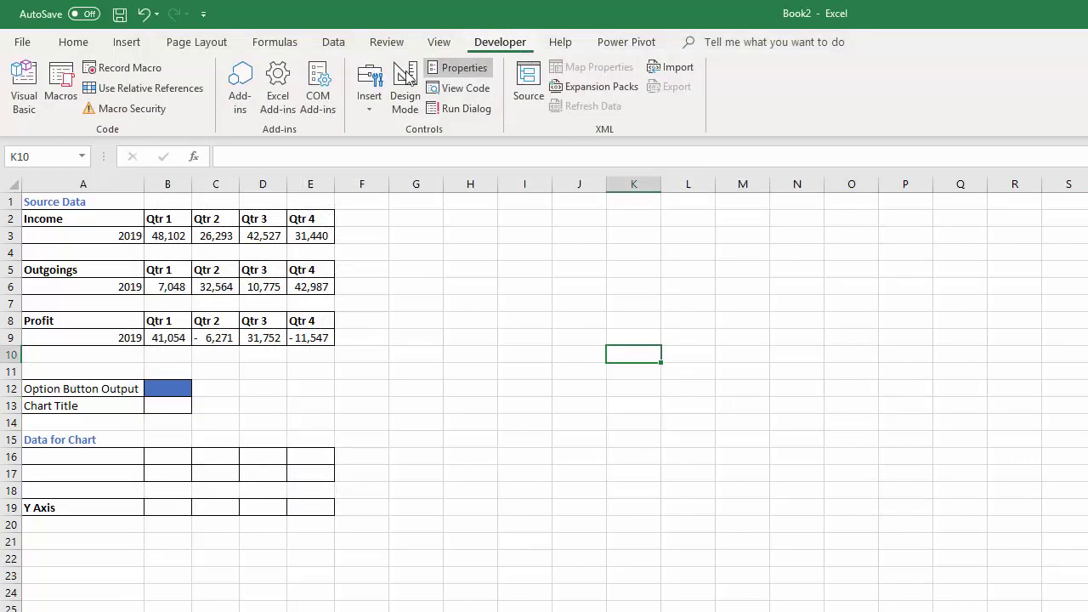
click(367, 103)
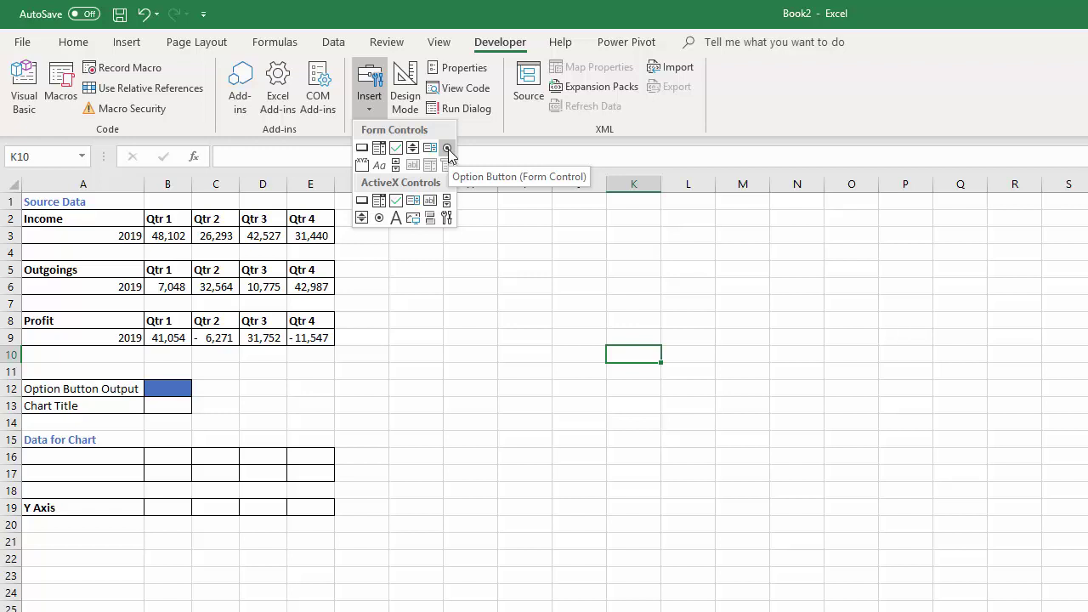
click(363, 166)
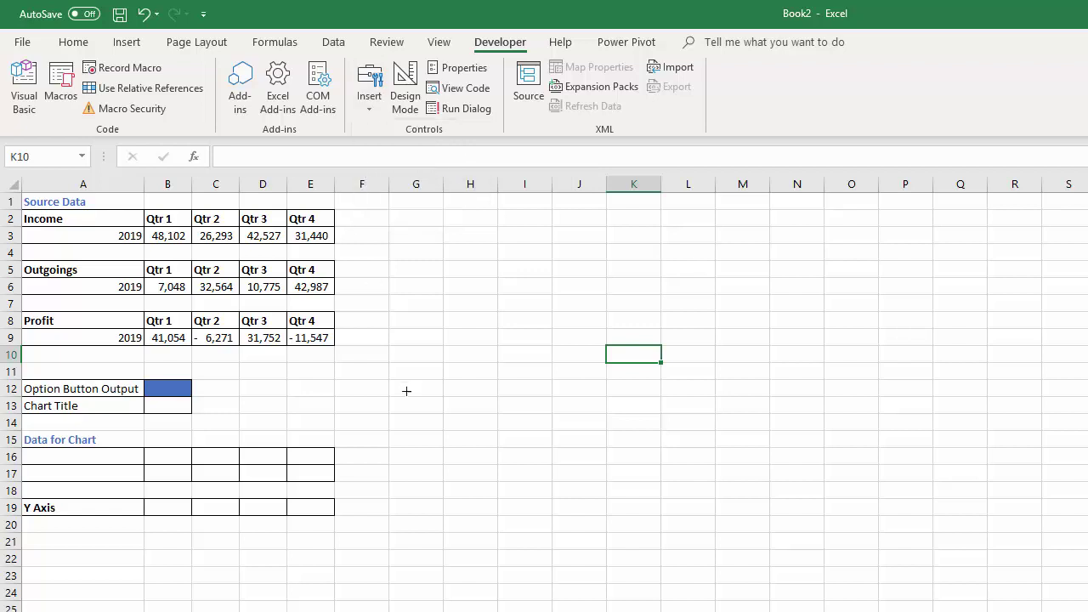
mouse_move(439, 402)
mouse_down()
mouse_move(607, 462)
mouse_move(811, 472)
mouse_up()
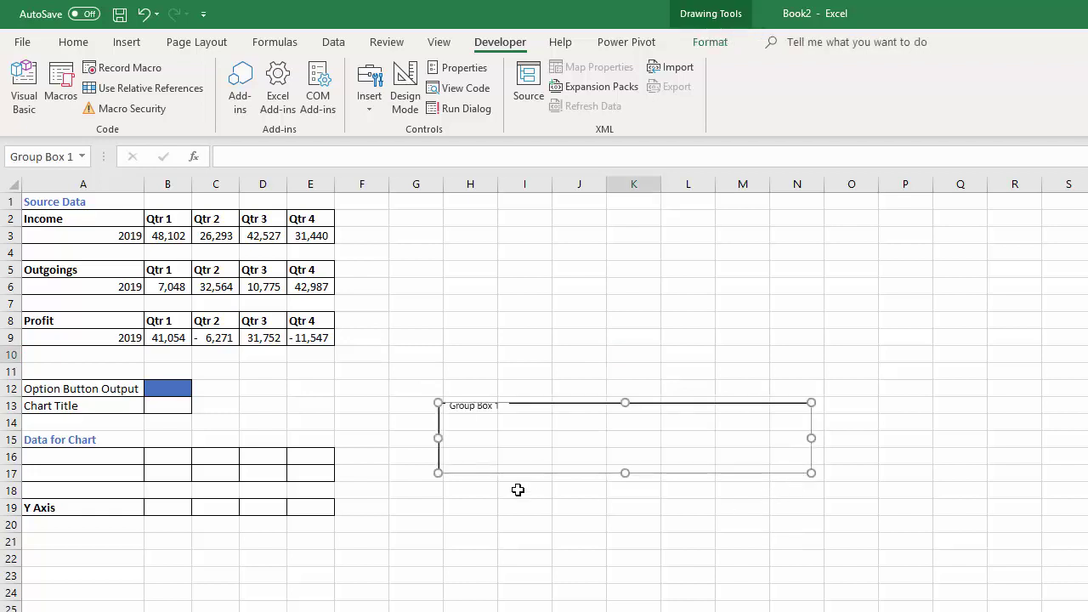
Step: Replace the group box's caption with Source Data
click(466, 410)
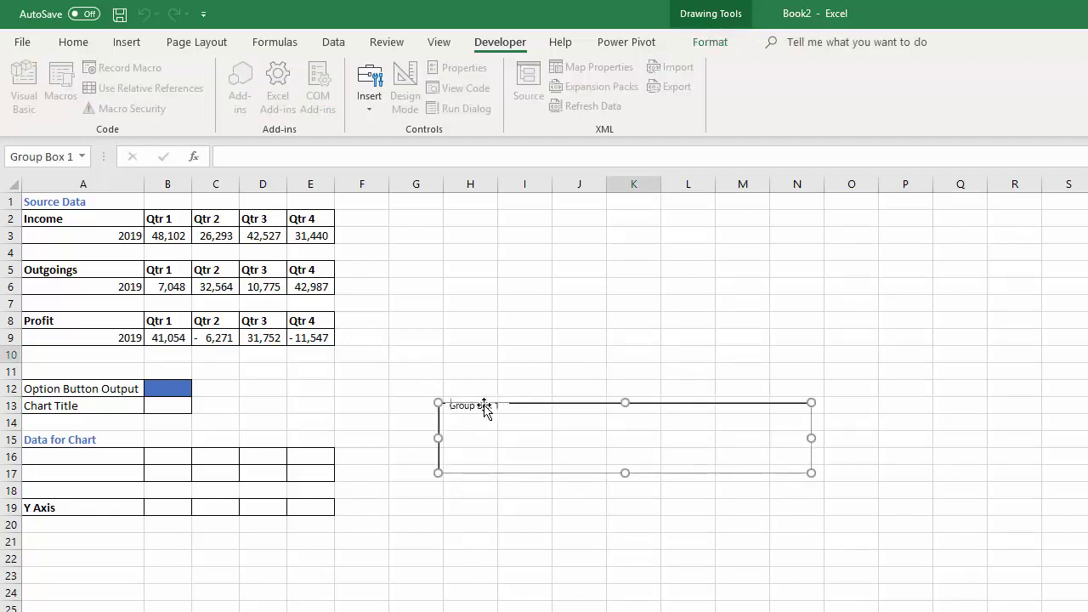
key(Delete)
key(Delete)
key(Delete)
key(Delete)
key(Delete)
key(Delete)
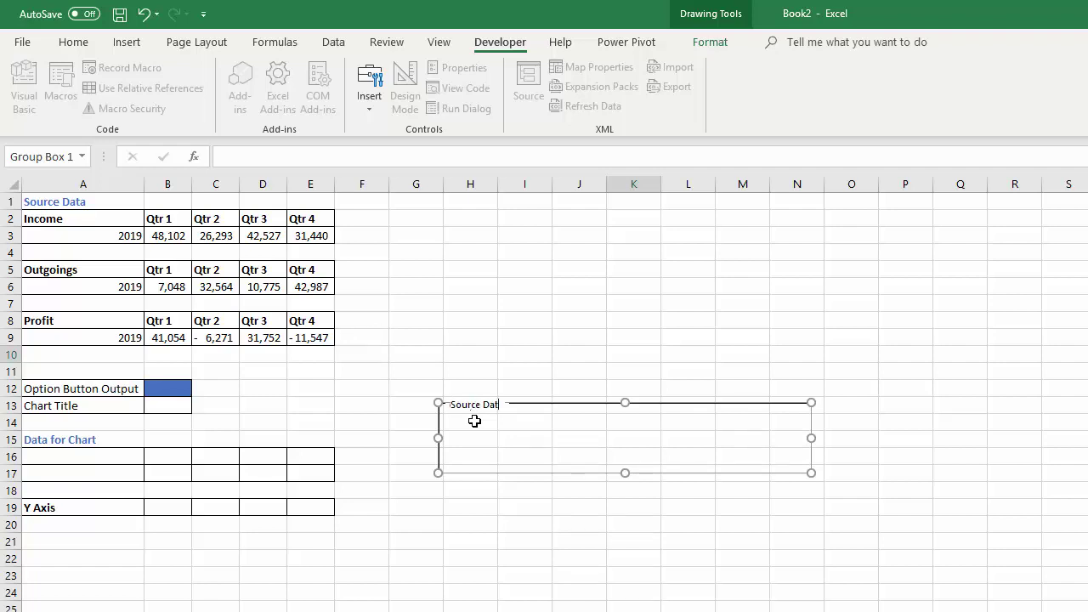
click(470, 435)
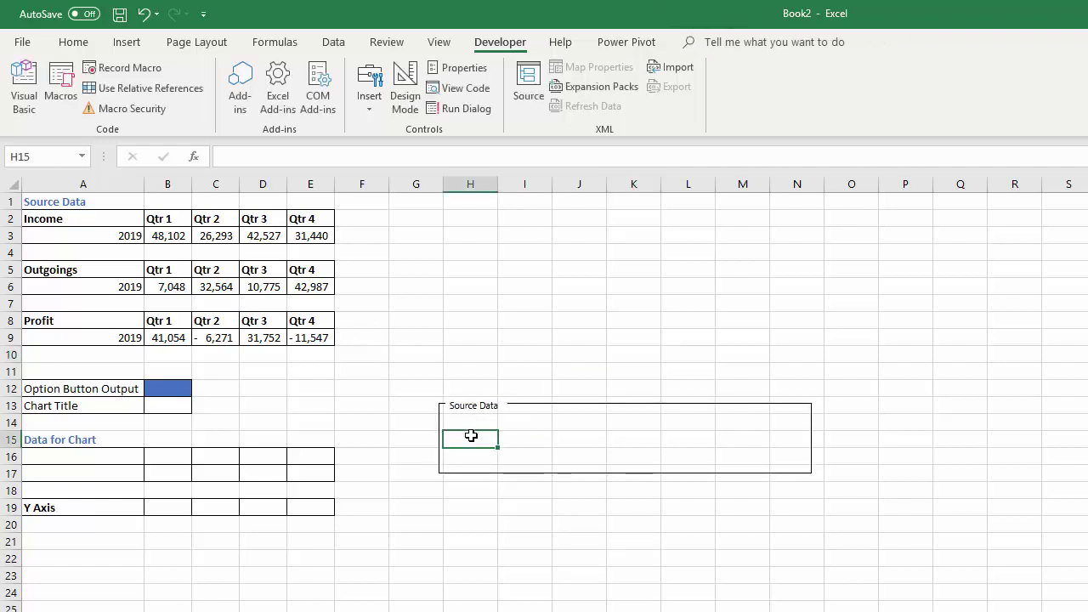
Step: Insert an Option Button form control in the Source Data group box and move it close to the box's left edge
click(367, 114)
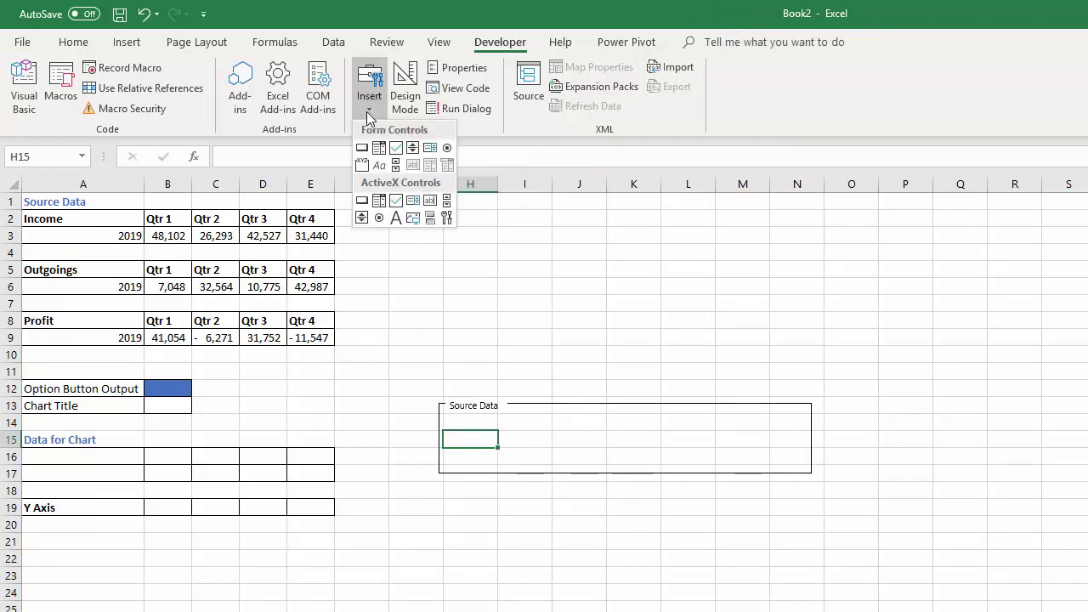
click(447, 148)
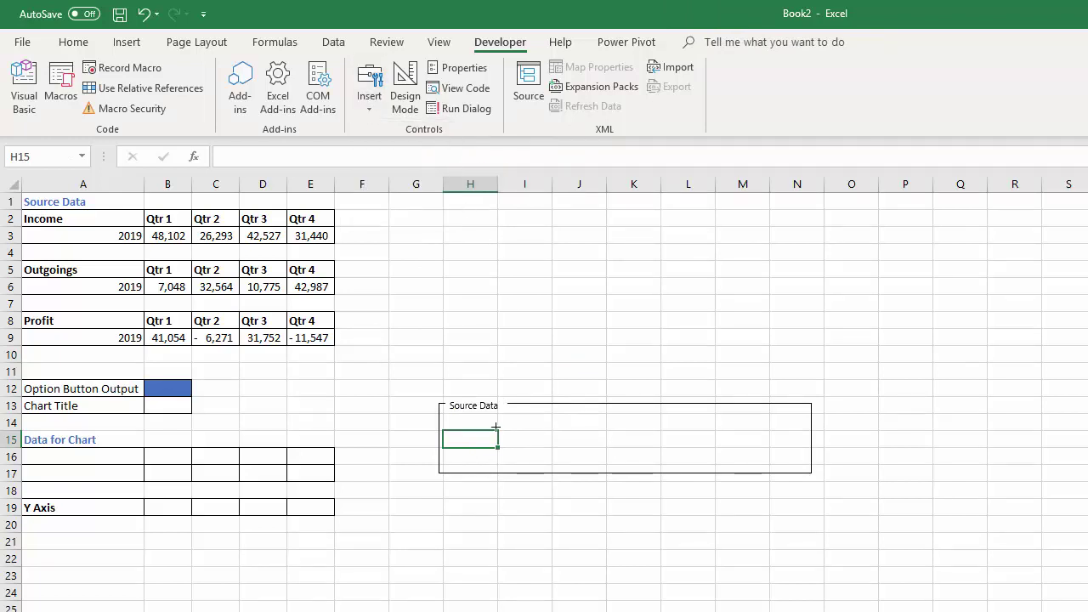
click(460, 425)
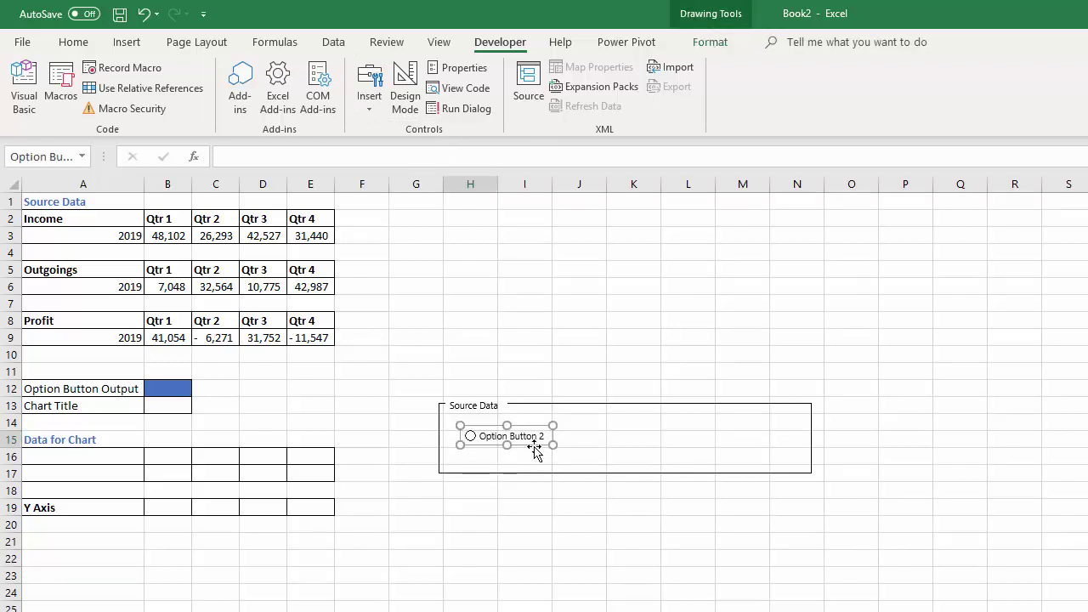
drag(535, 450, 517, 451)
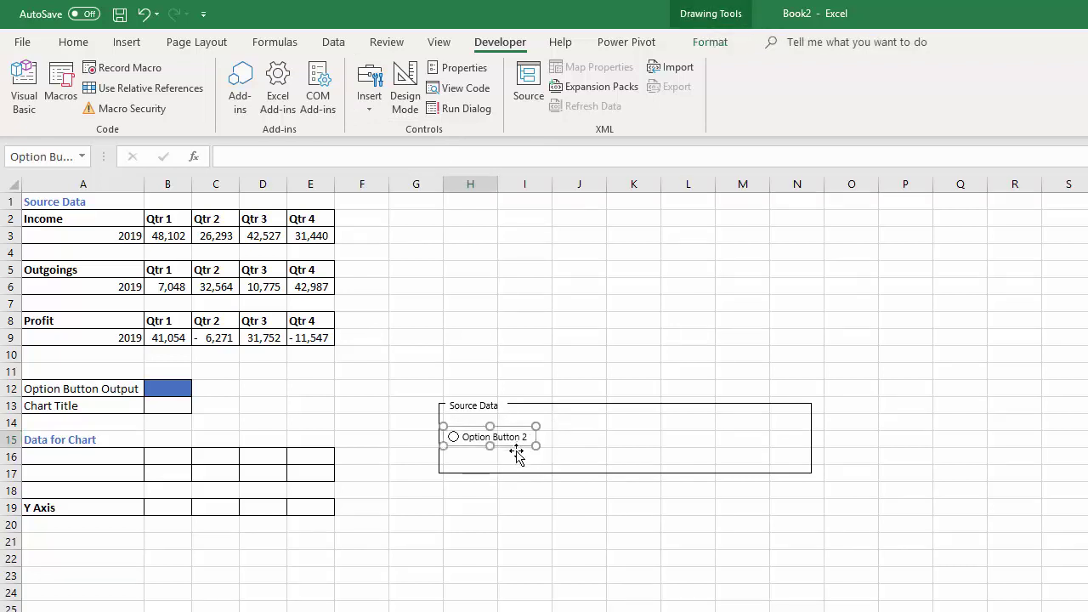
Step: Add two more Option Button form controls in a row beside the first one inside the Source Data group box
click(371, 100)
click(447, 150)
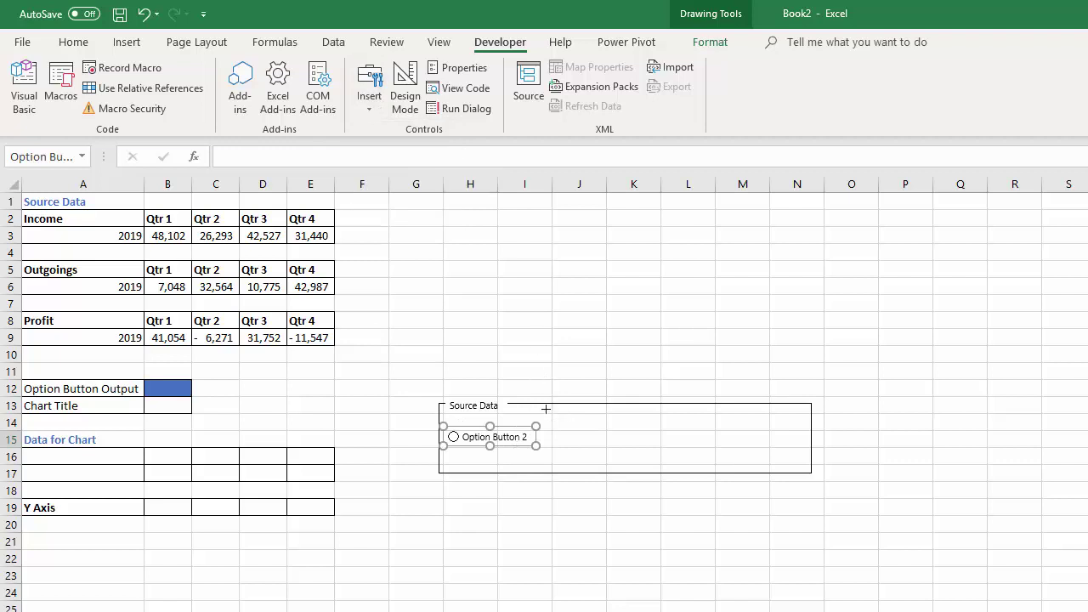
click(550, 429)
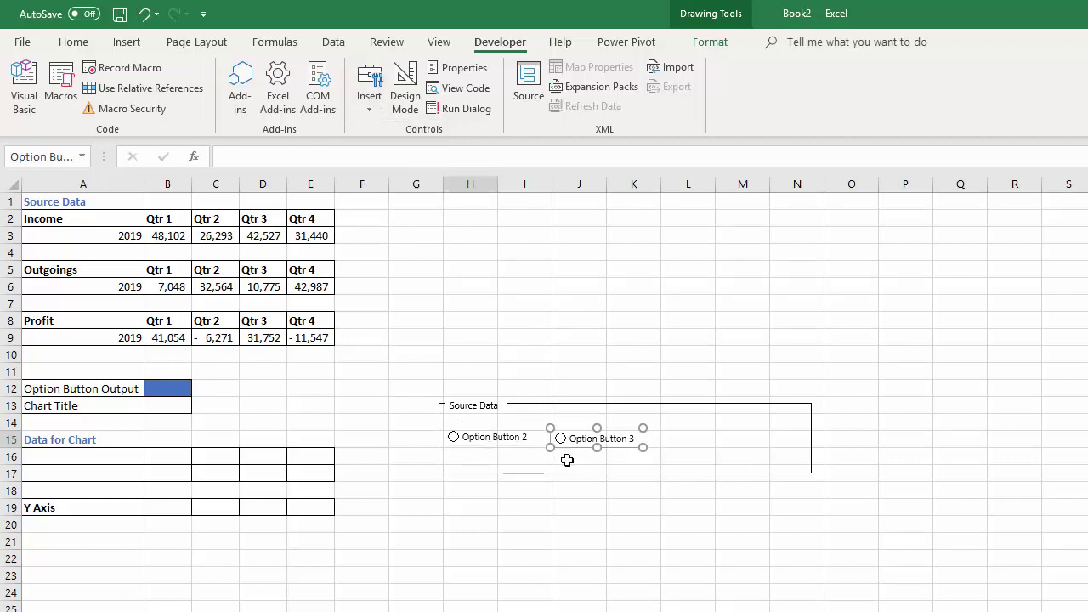
click(364, 100)
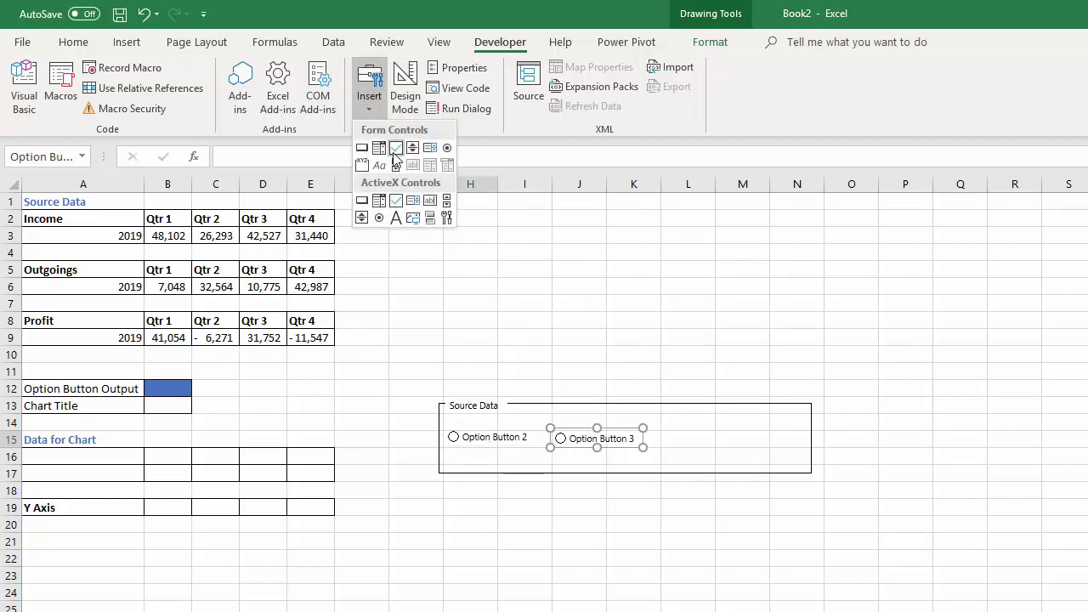
click(447, 147)
click(694, 428)
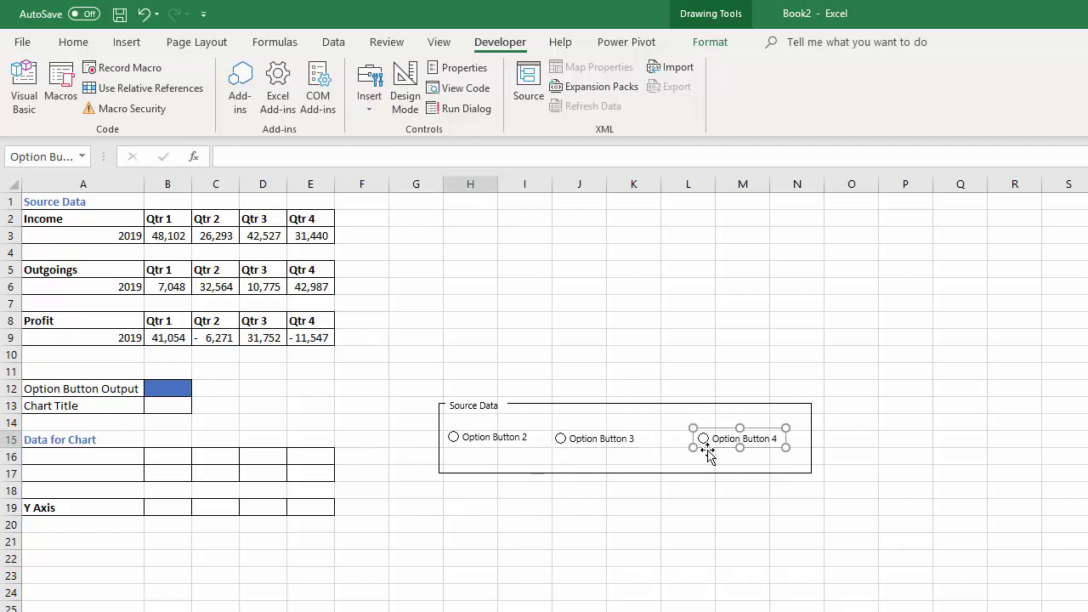
Step: Deselect the new control and test the option buttons by choosing the first and the third
click(597, 448)
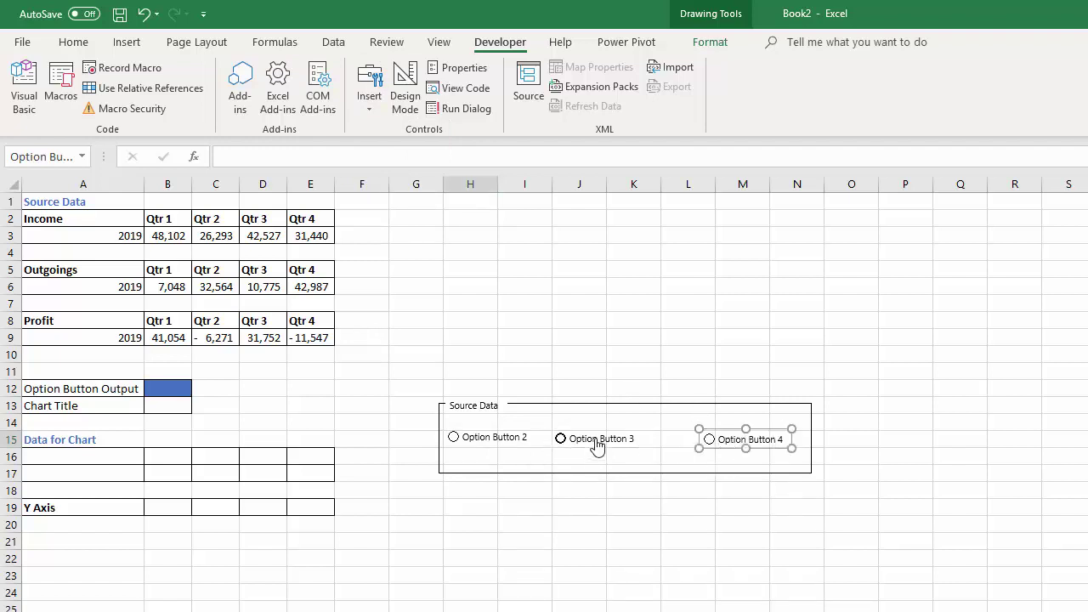
click(455, 439)
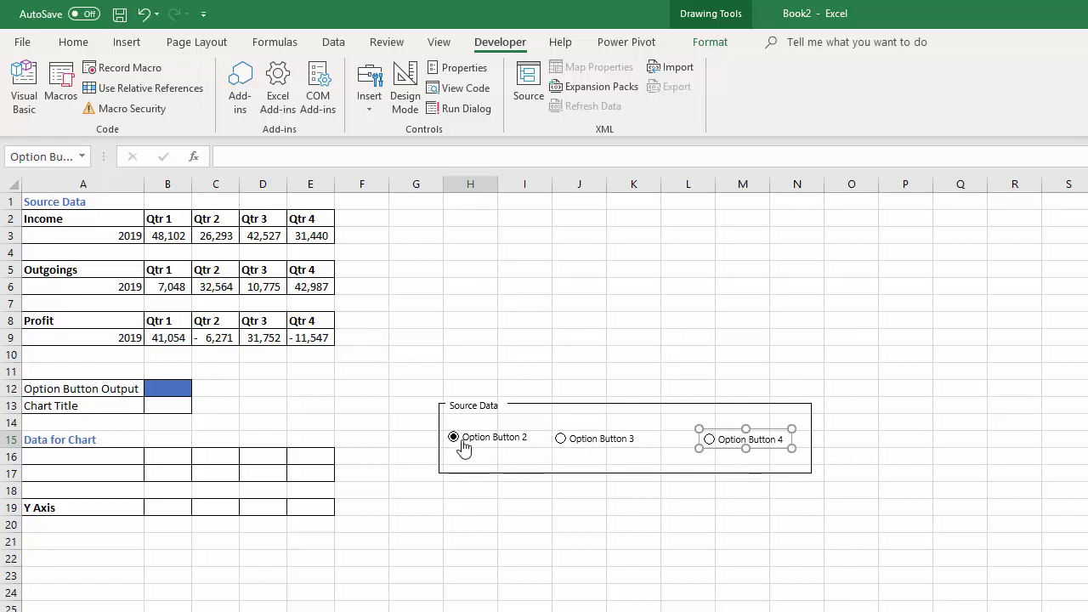
click(712, 424)
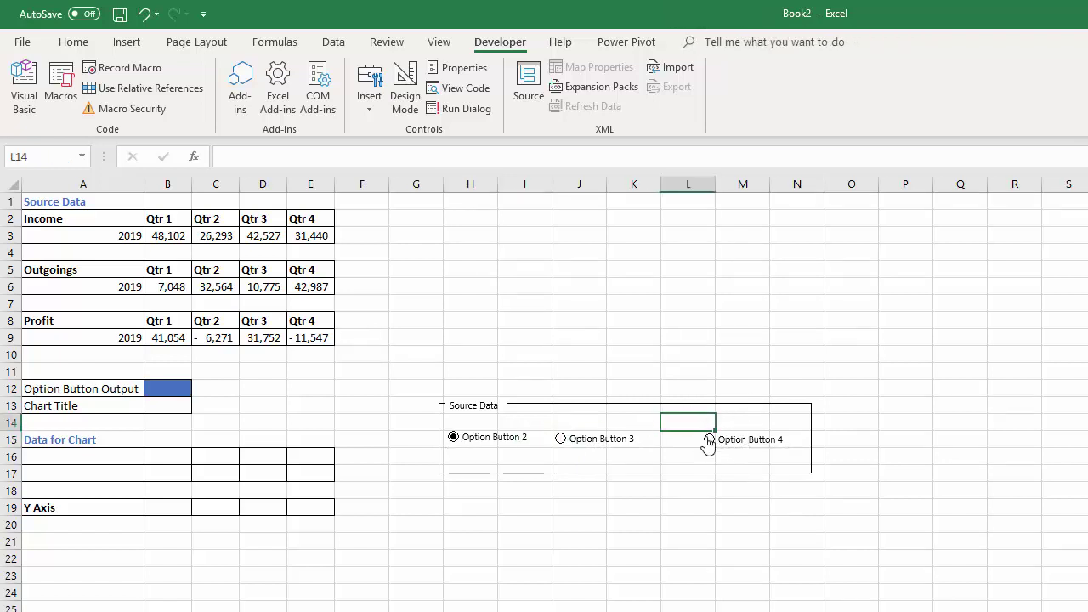
click(710, 439)
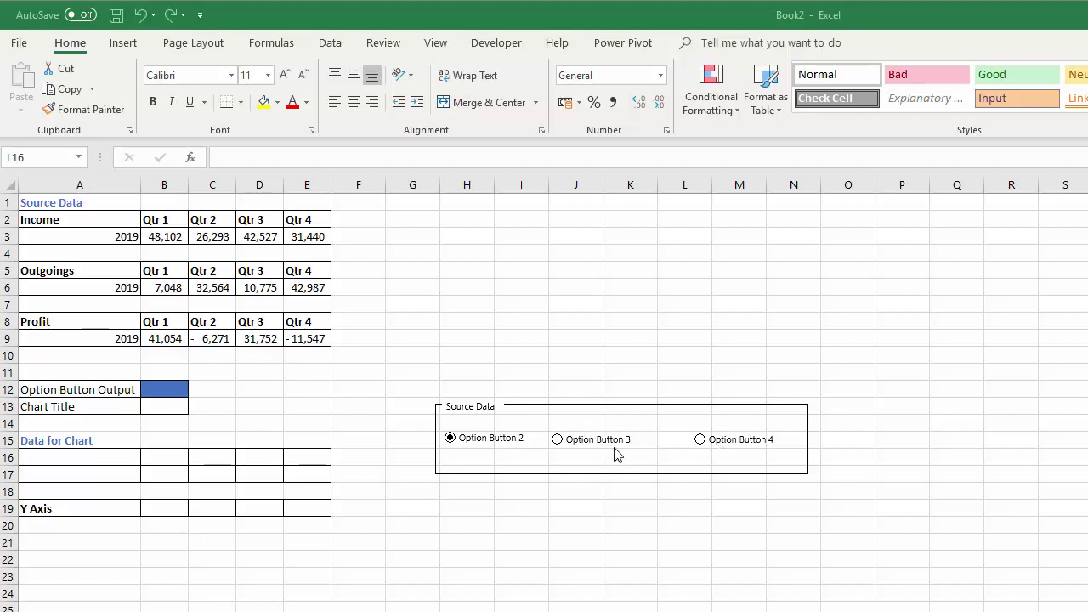
Step: Select all three option buttons together and distribute them horizontally
right_click(470, 443)
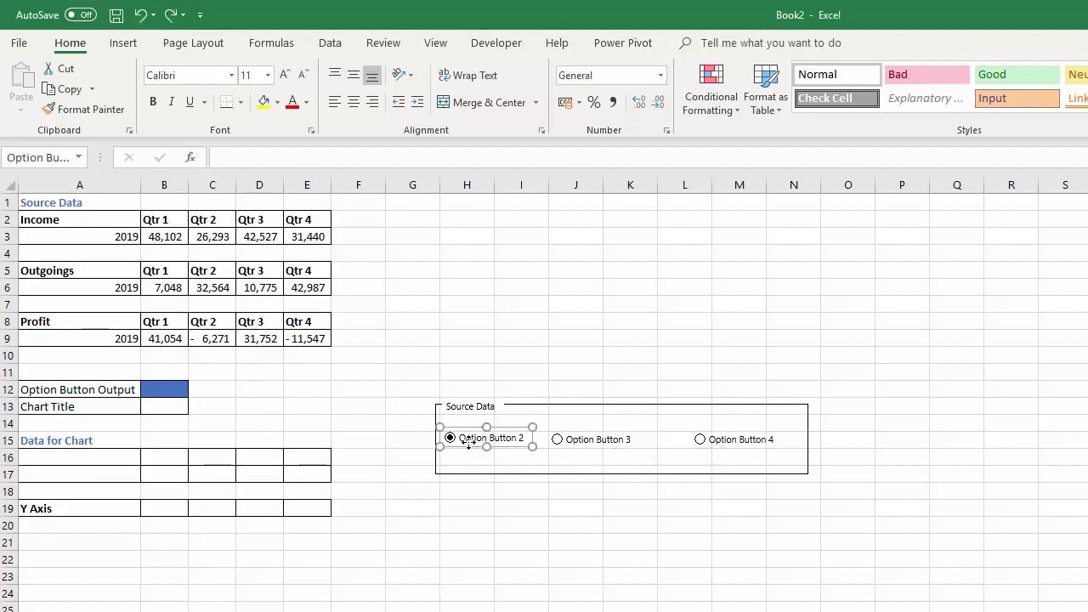
ctrl+right_click(607, 449)
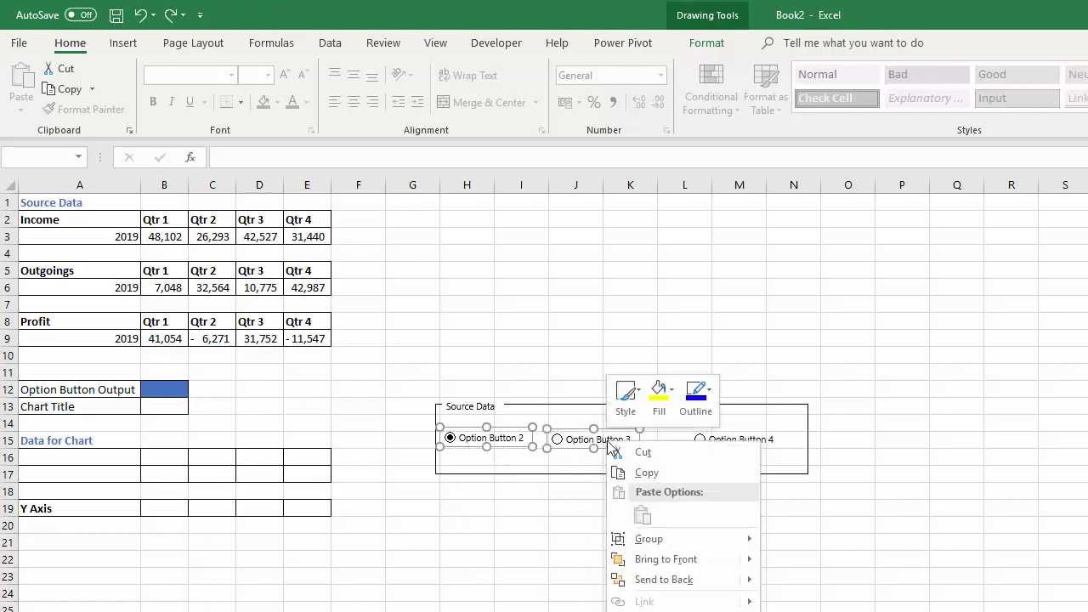
ctrl+right_click(745, 434)
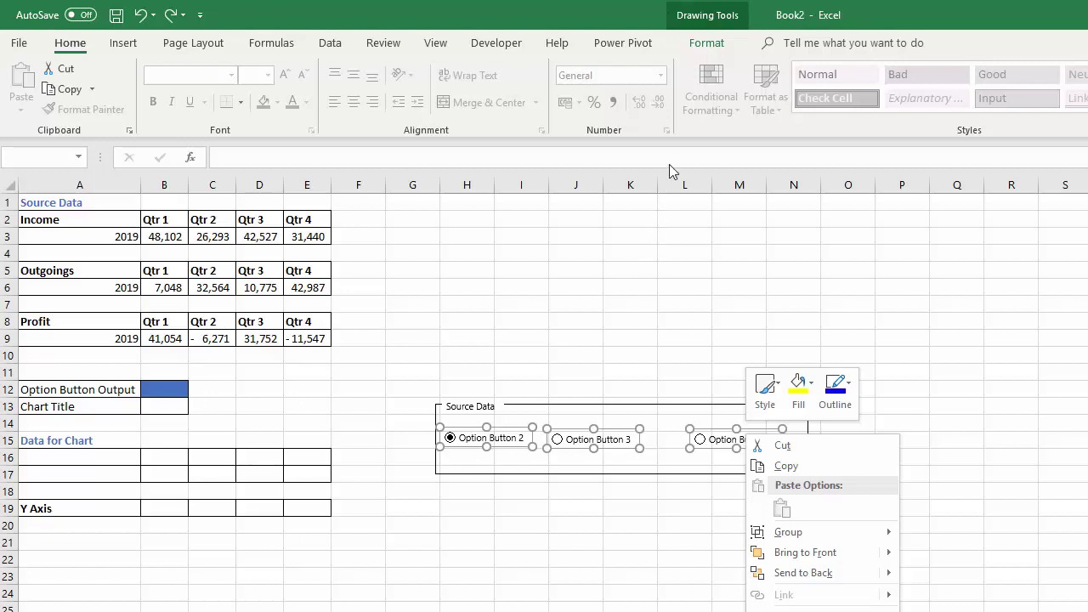
click(719, 44)
click(719, 44)
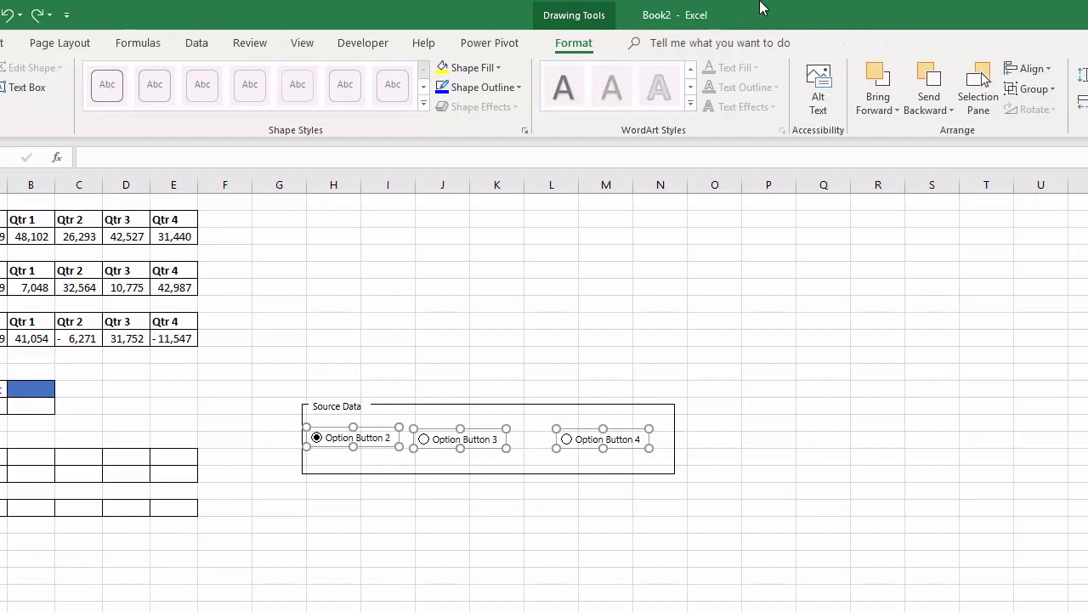
click(1034, 71)
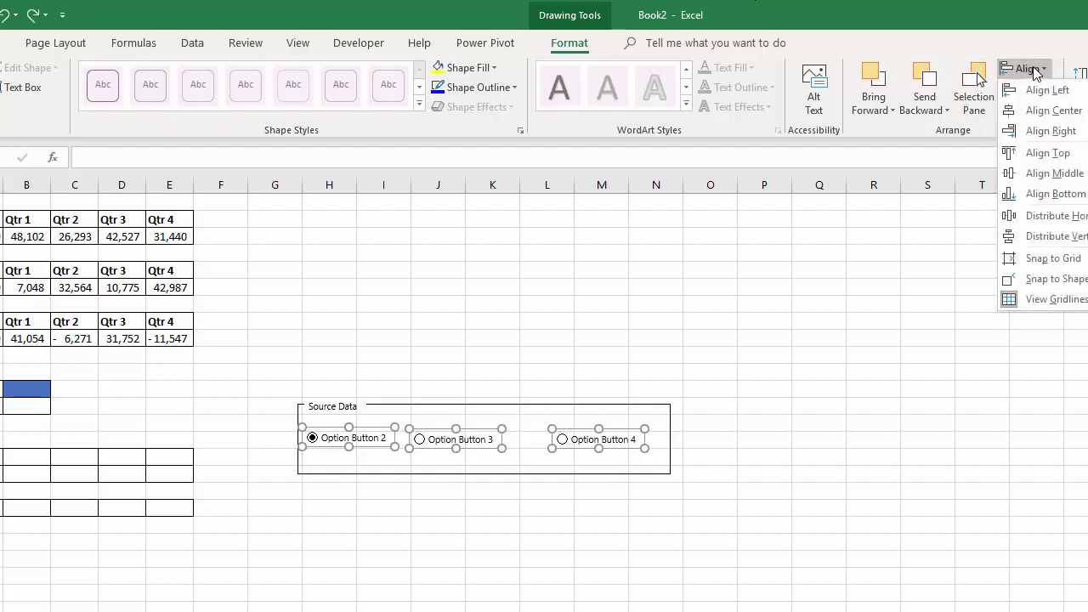
click(1056, 219)
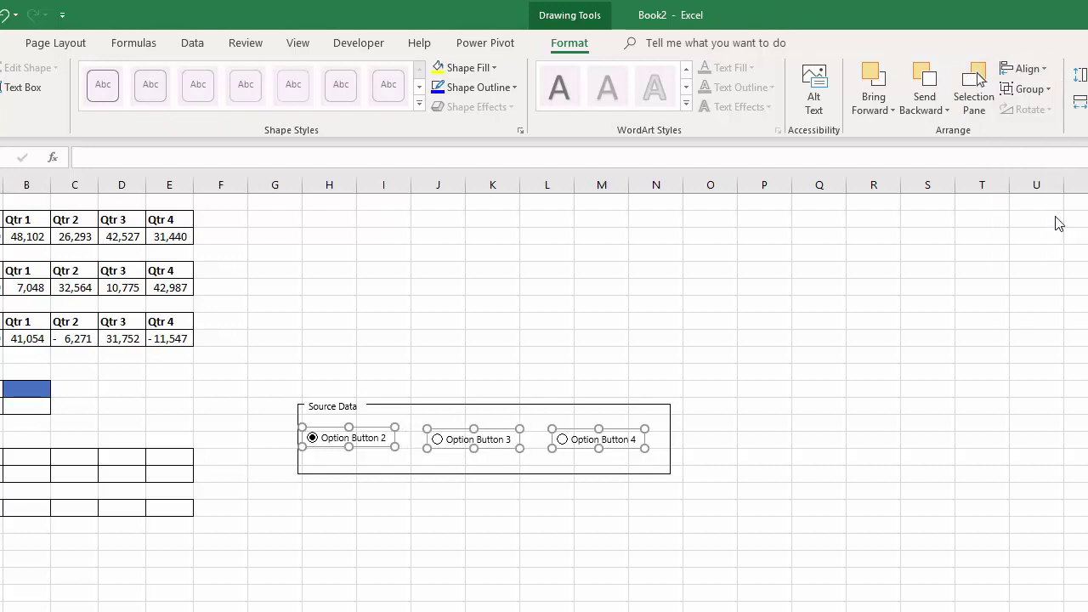
Step: Align the three selected option buttons level with each other and nudge them right to centre them in the Source Data group box
click(1025, 69)
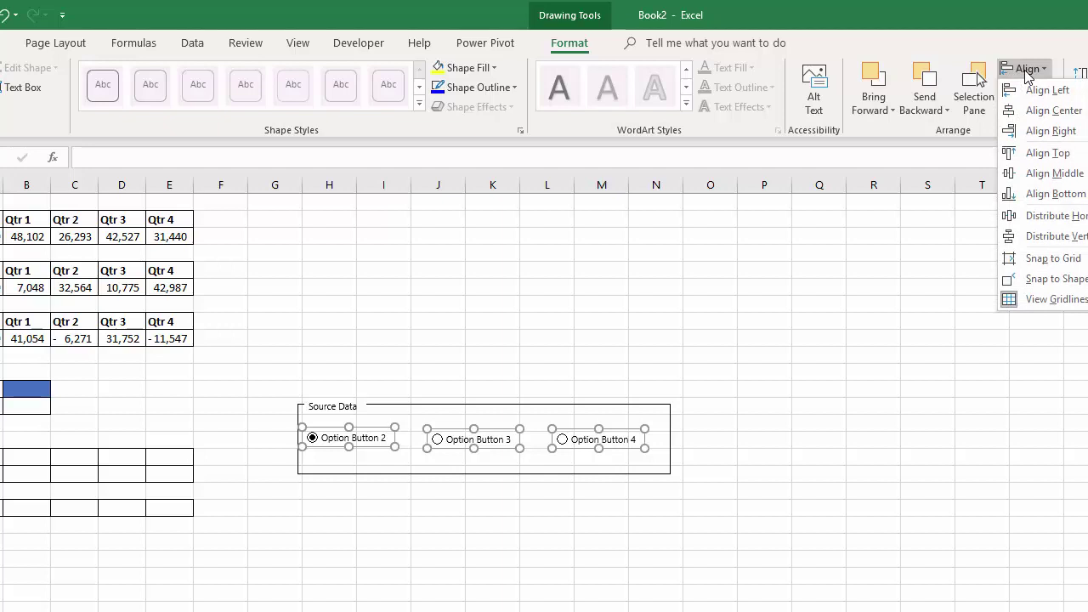
click(1058, 162)
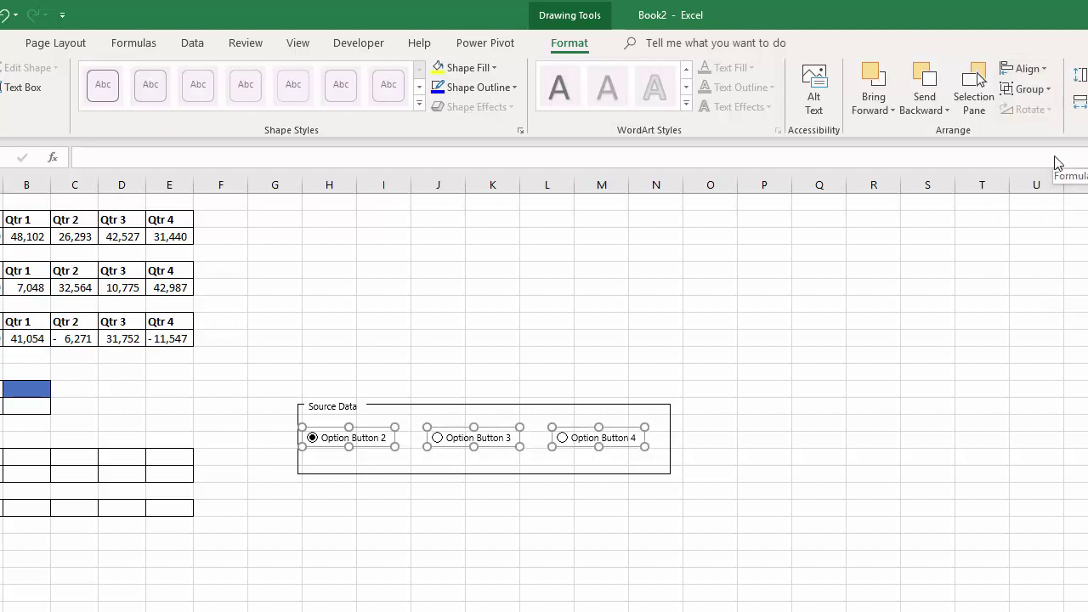
key(Right)
key(Right)
key(Right)
key(Right)
key(Right)
key(Right)
key(Right)
key(Right)
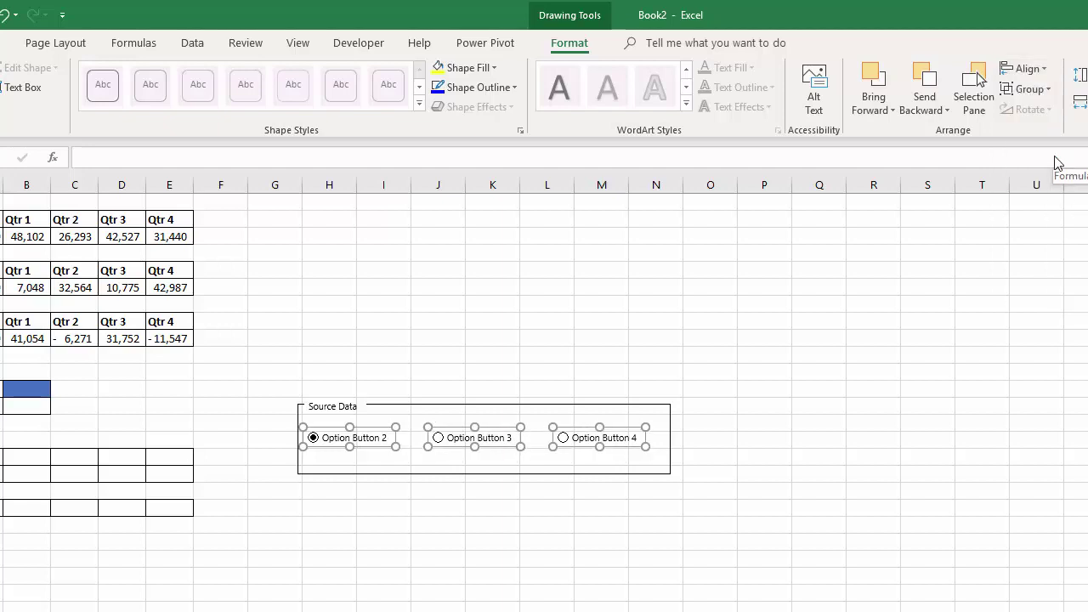
key(Right)
key(Right)
key(Right)
key(Right)
key(Right)
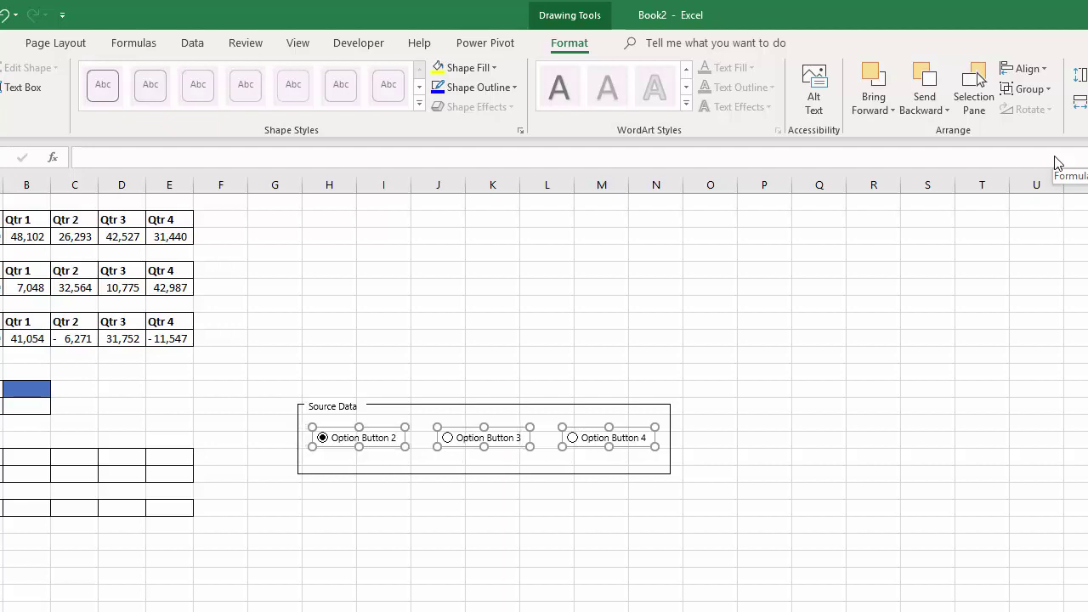
key(Right)
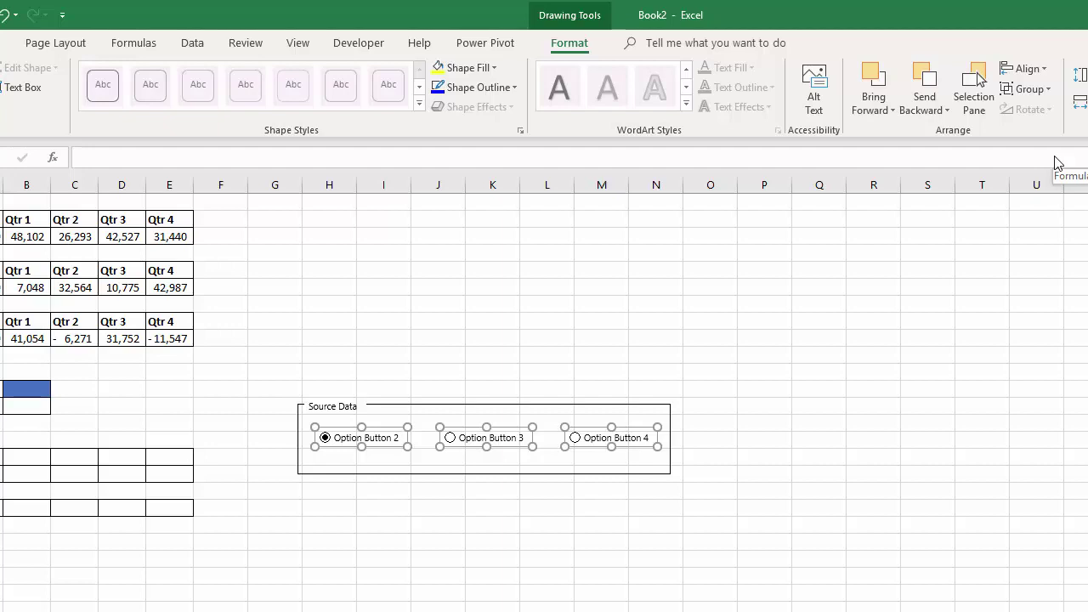
key(Escape)
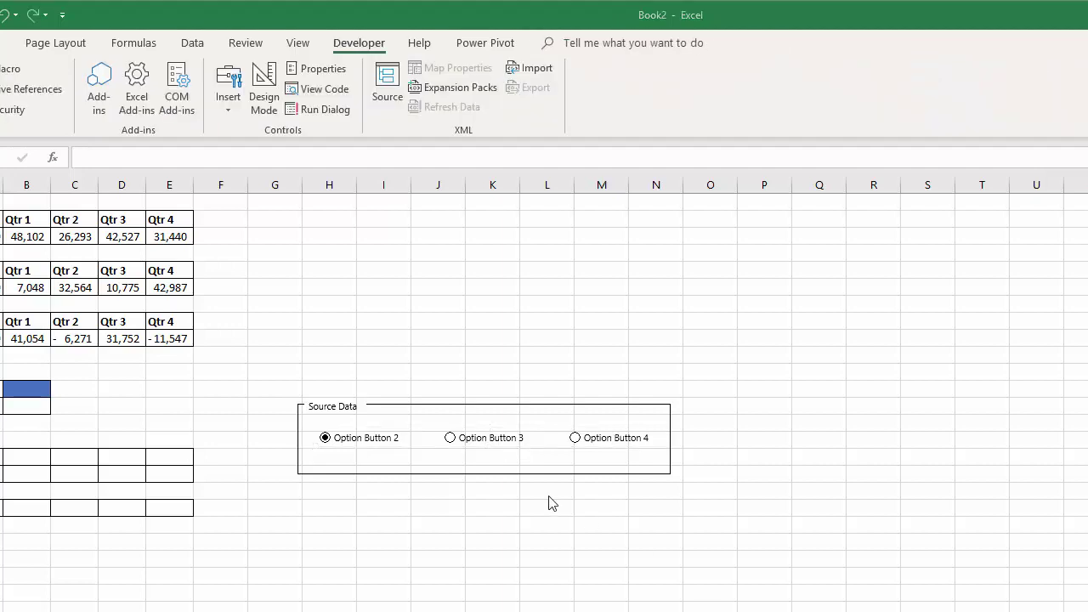
Step: Select the Source Data group box together with its three option buttons and group them into one object
click(330, 408)
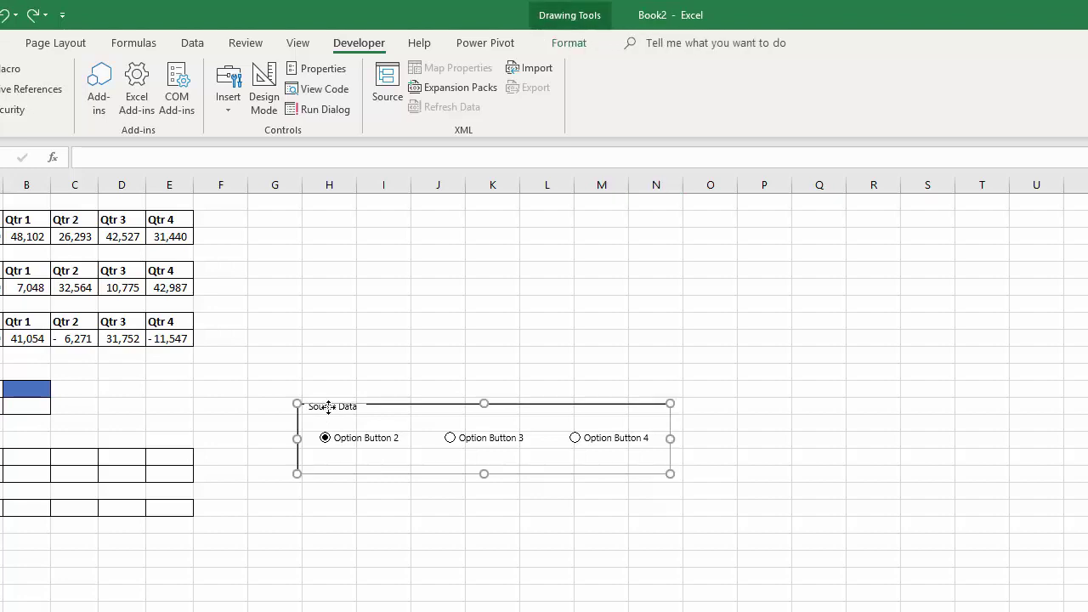
ctrl+click(464, 444)
ctrl+click(591, 432)
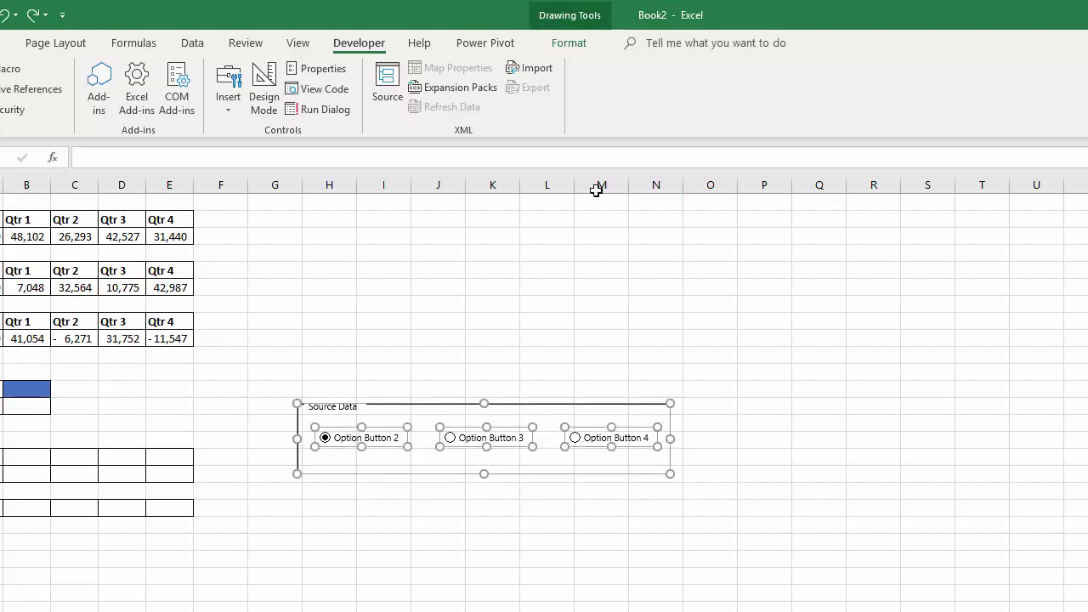
click(578, 49)
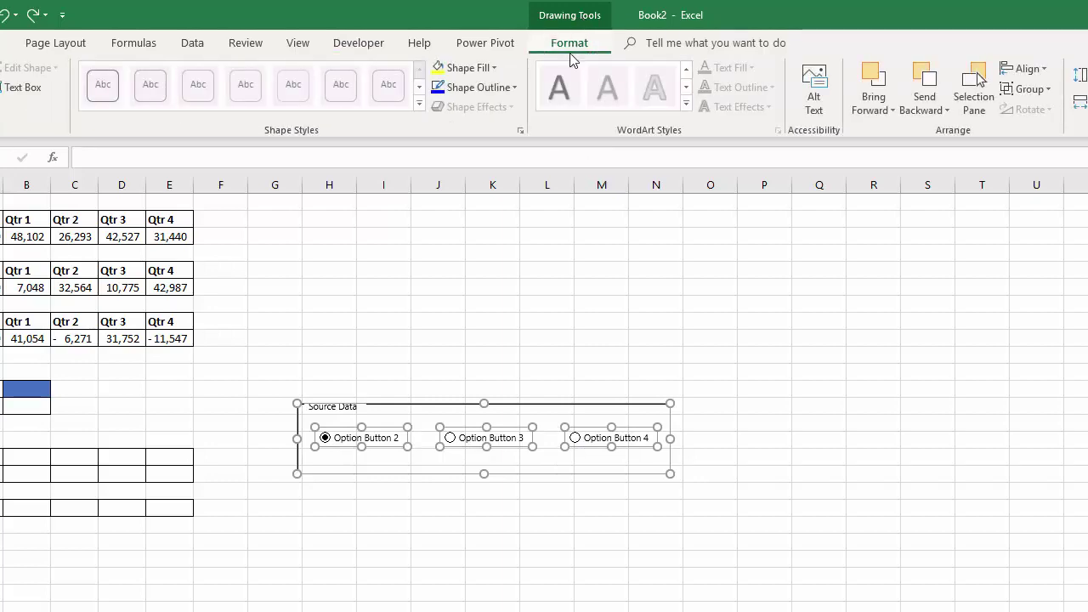
click(1028, 88)
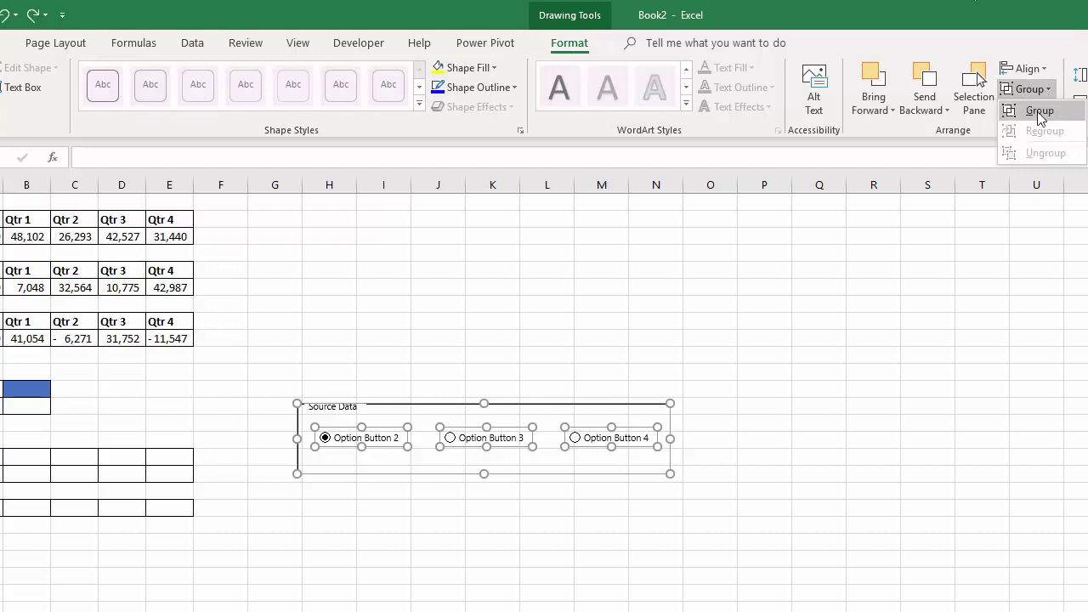
click(1039, 111)
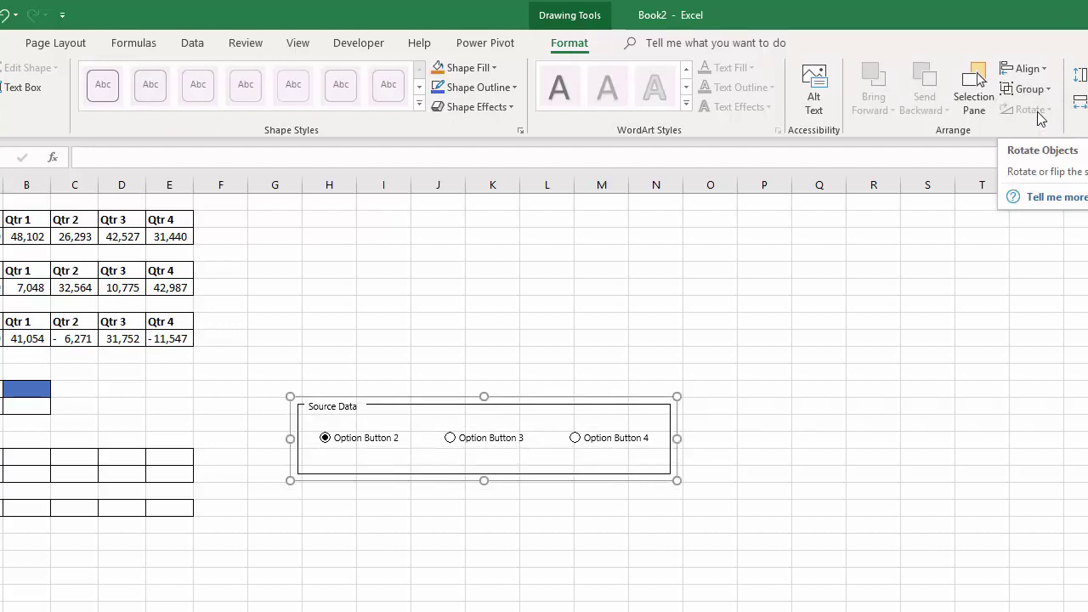
click(564, 489)
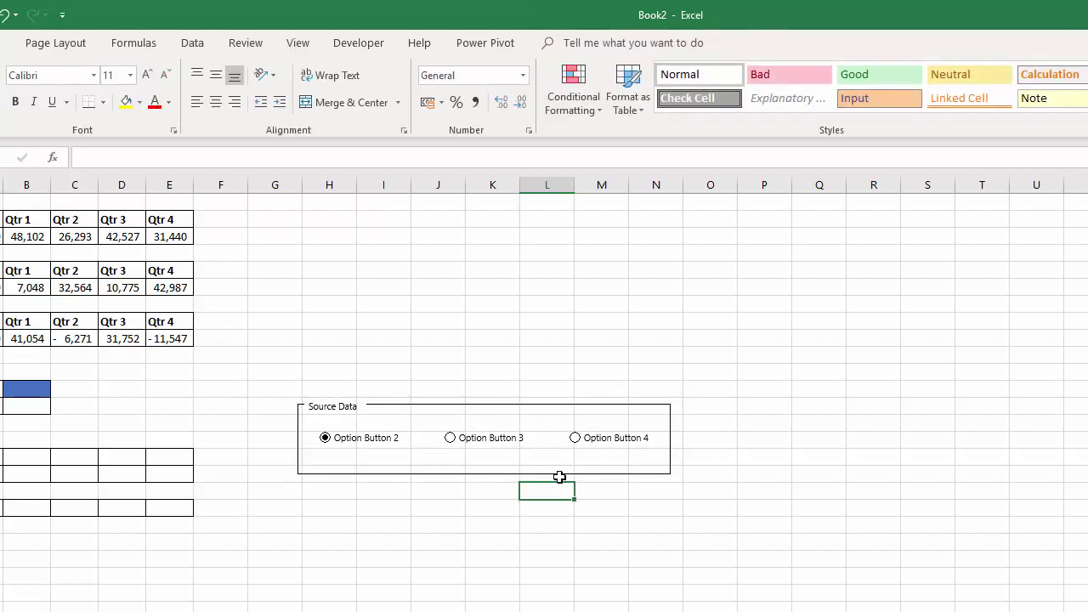
Step: Move the grouped Source Data controls down to about rows 20 to 23, starting in column H
click(559, 476)
click(563, 406)
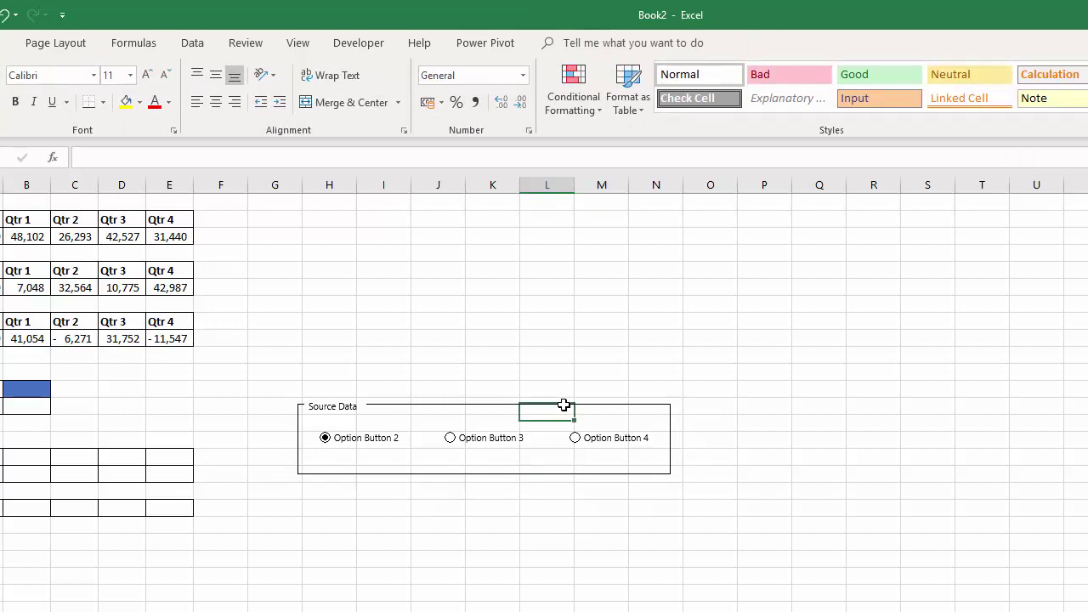
click(316, 405)
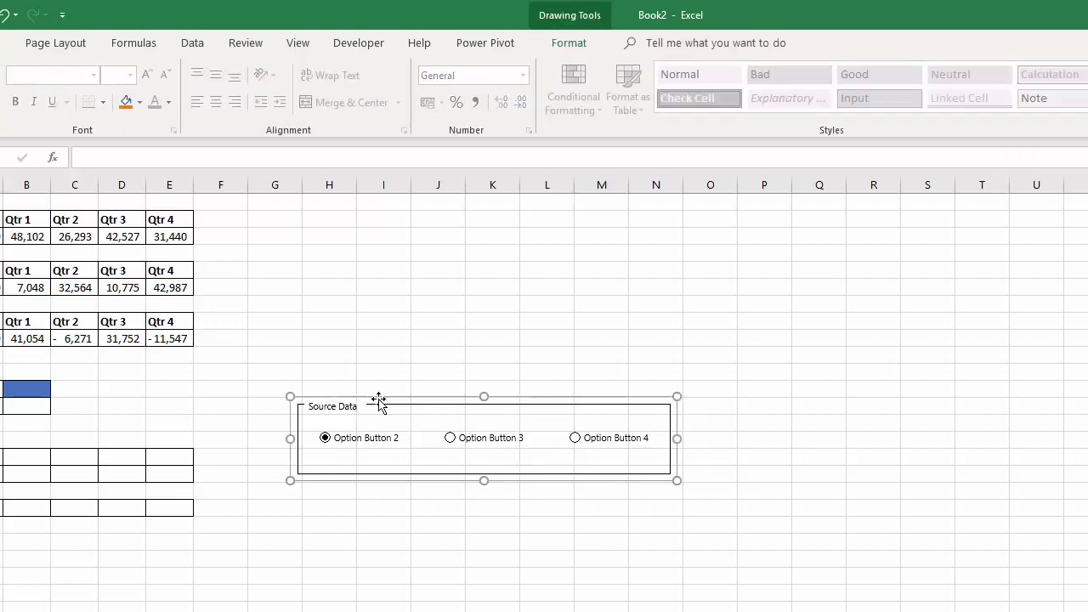
drag(381, 403, 409, 515)
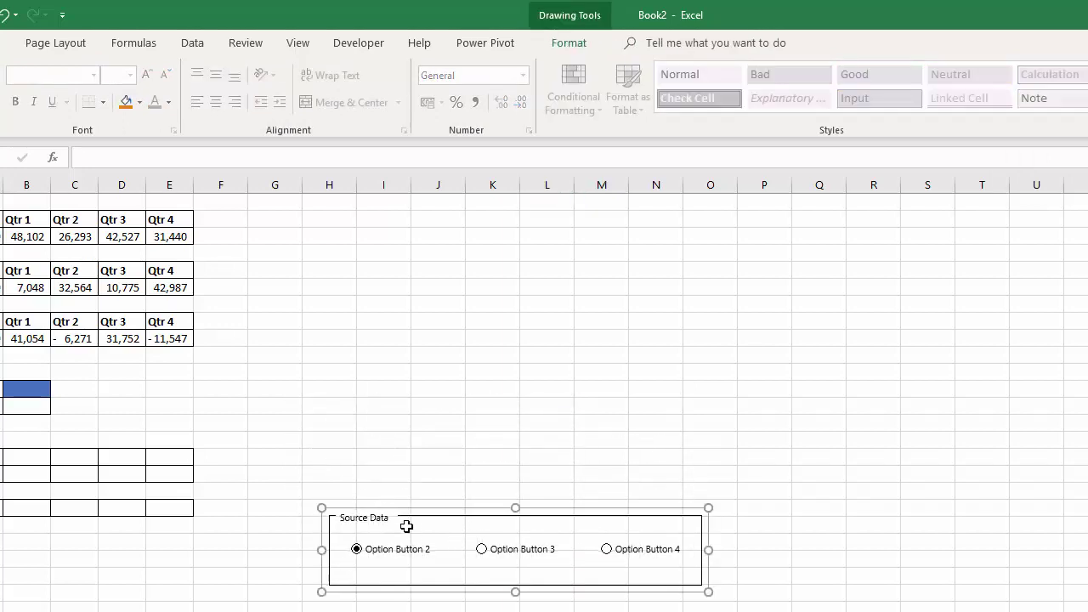
click(409, 599)
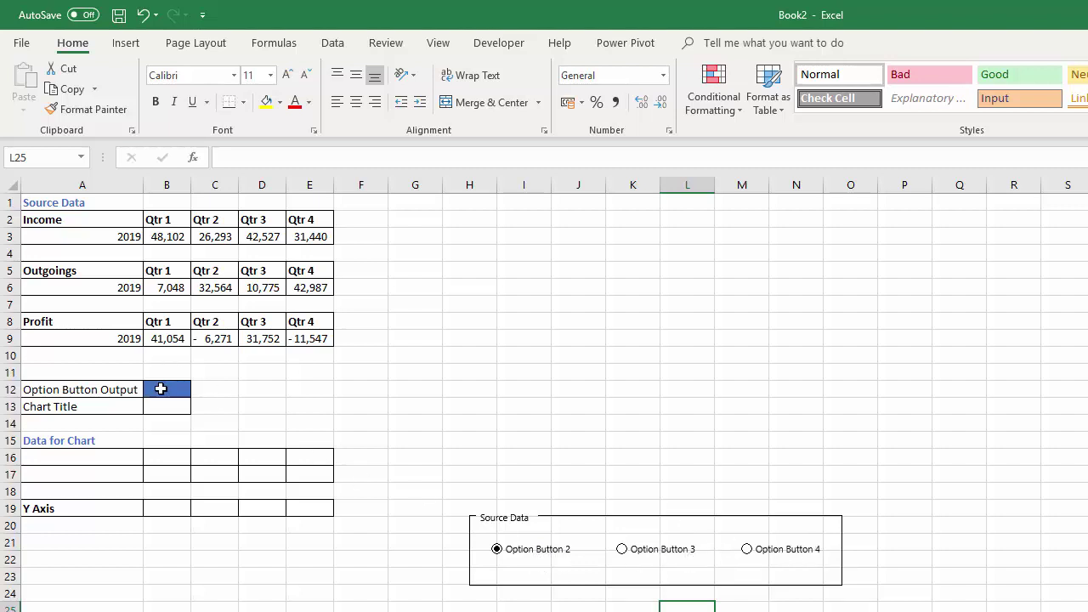
Step: Set the first option button's cell link to $B$12 and test it by choosing the second and third options
right_click(532, 554)
right_click(523, 548)
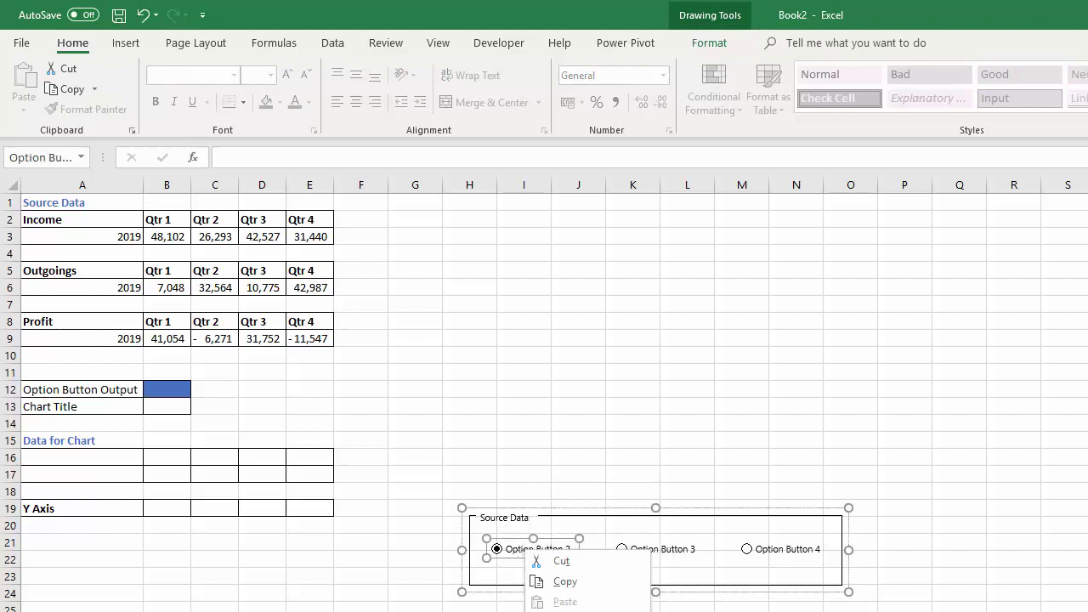
click(586, 608)
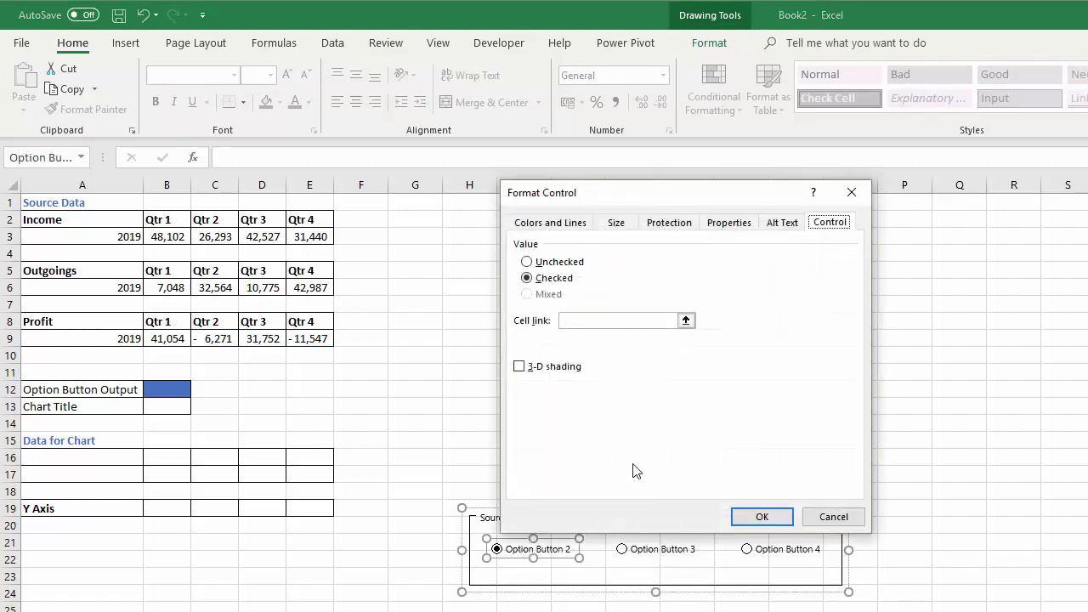
drag(597, 193, 554, 204)
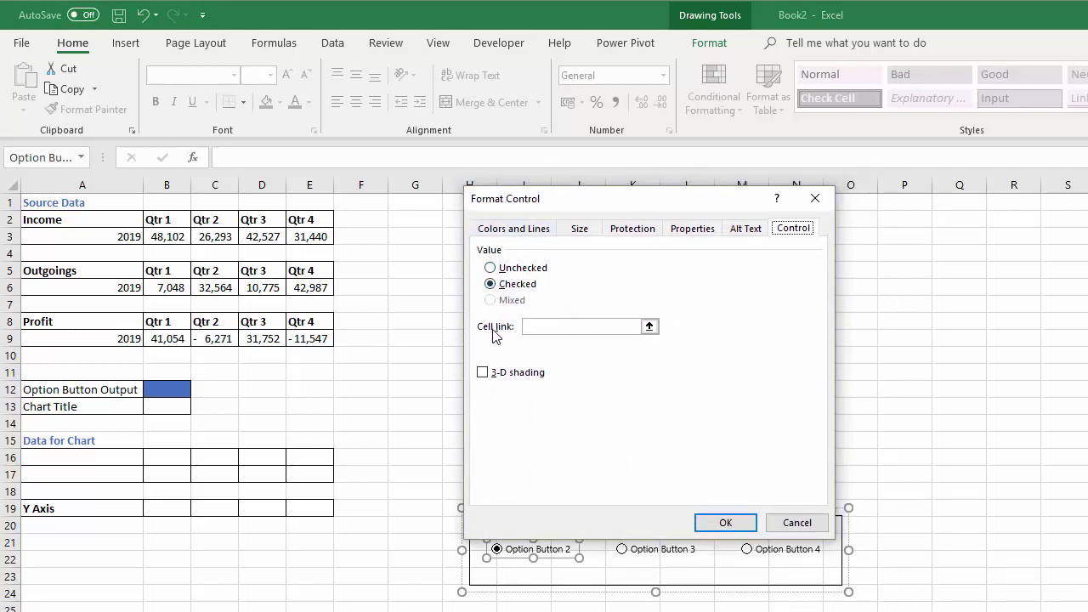
click(533, 326)
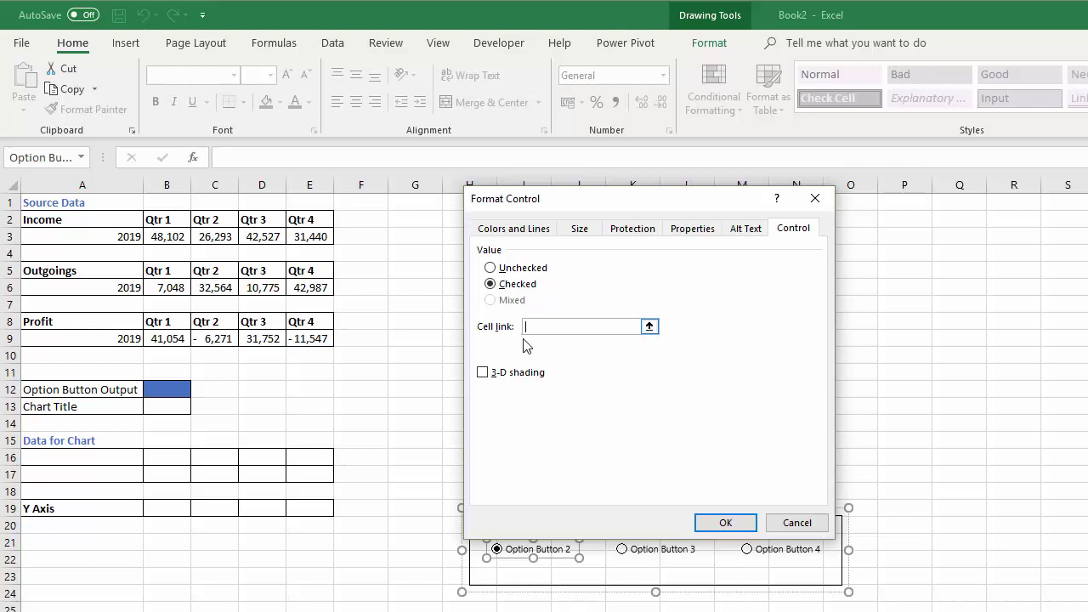
click(171, 390)
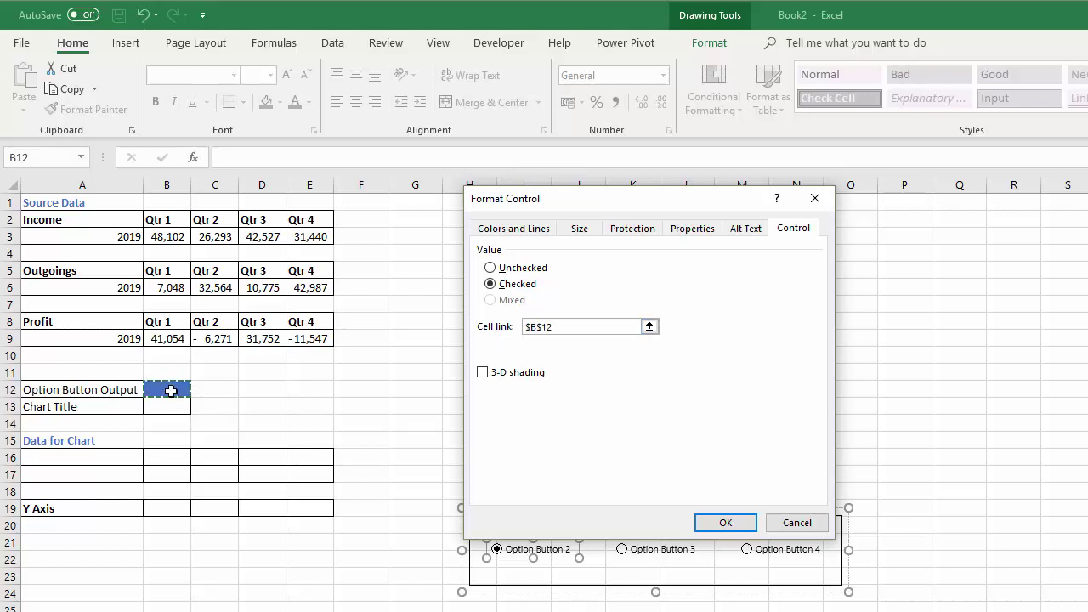
click(721, 522)
click(534, 578)
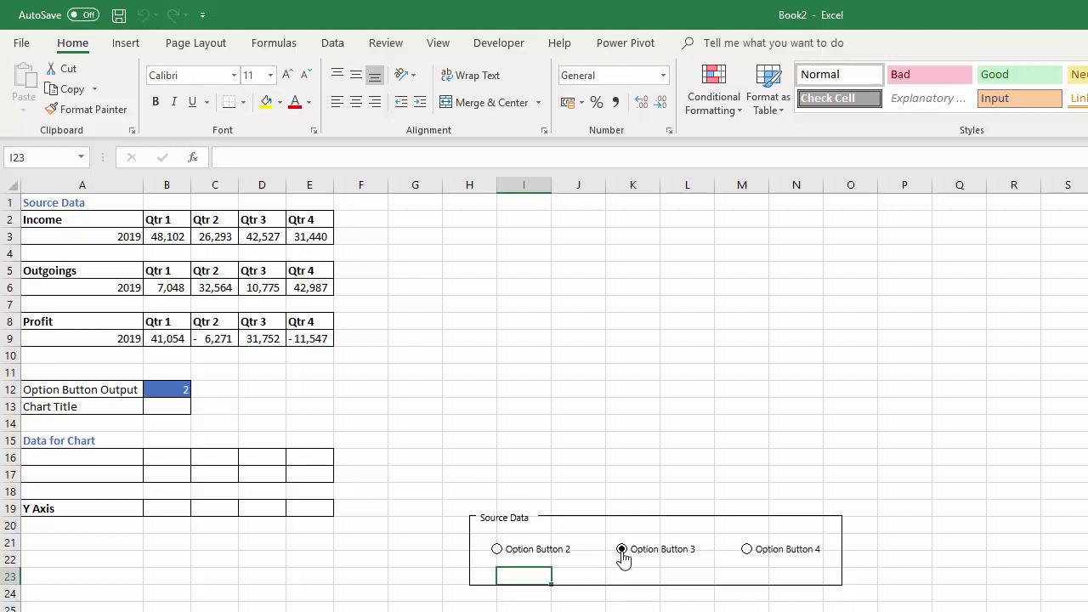
click(747, 553)
Step: Change the first option button's label to Income
right_click(527, 557)
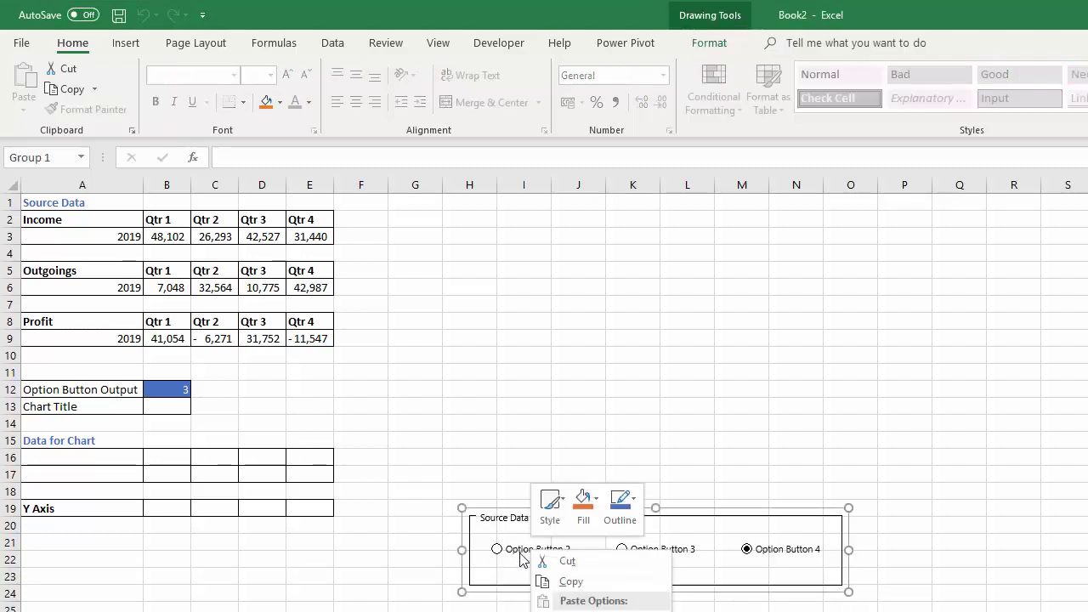
click(521, 555)
right_click(521, 554)
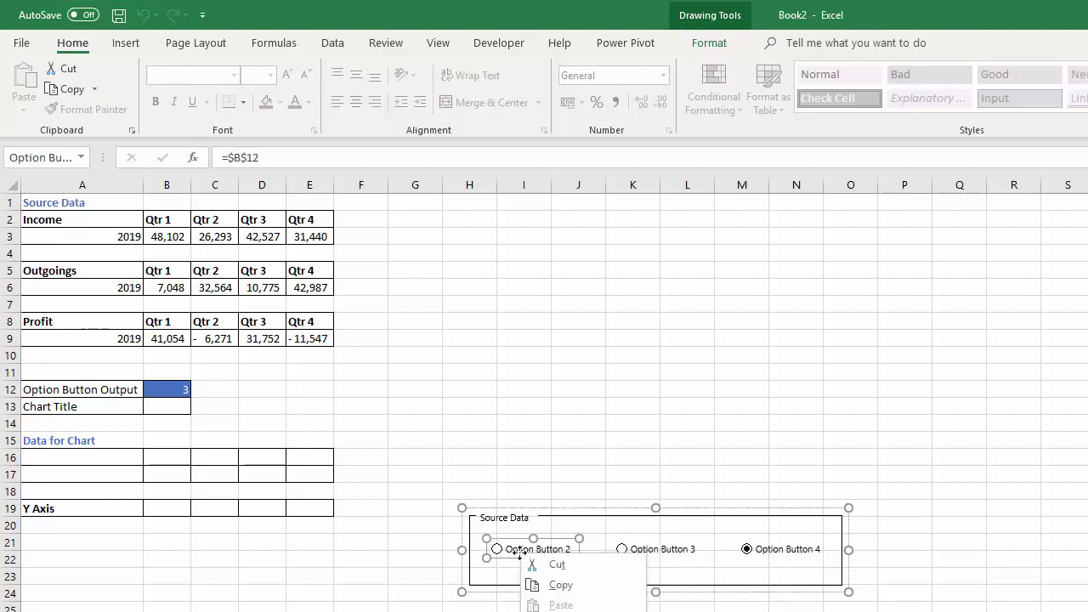
click(519, 553)
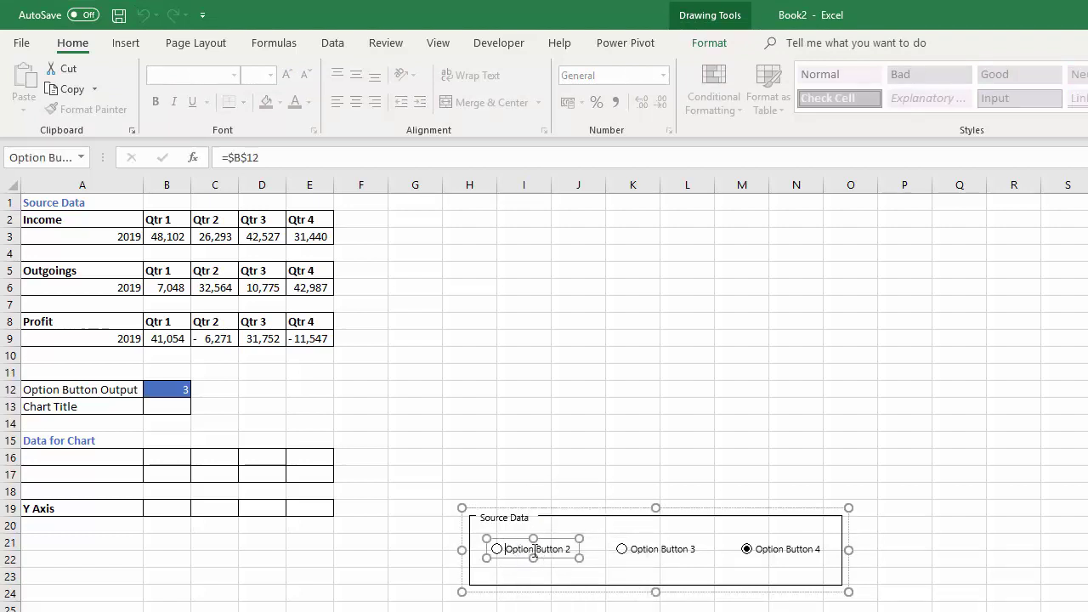
key(Delete)
key(Delete)
key(Delete)
key(Delete)
key(Delete)
key(Delete)
key(Delete)
key(Delete)
key(Delete)
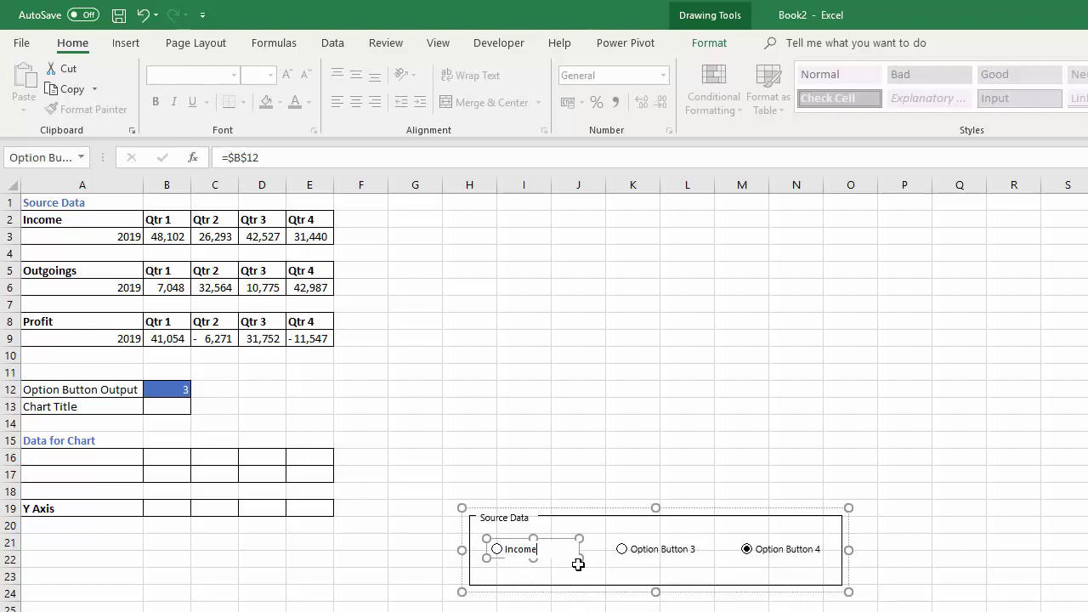
text(Income)
click(593, 574)
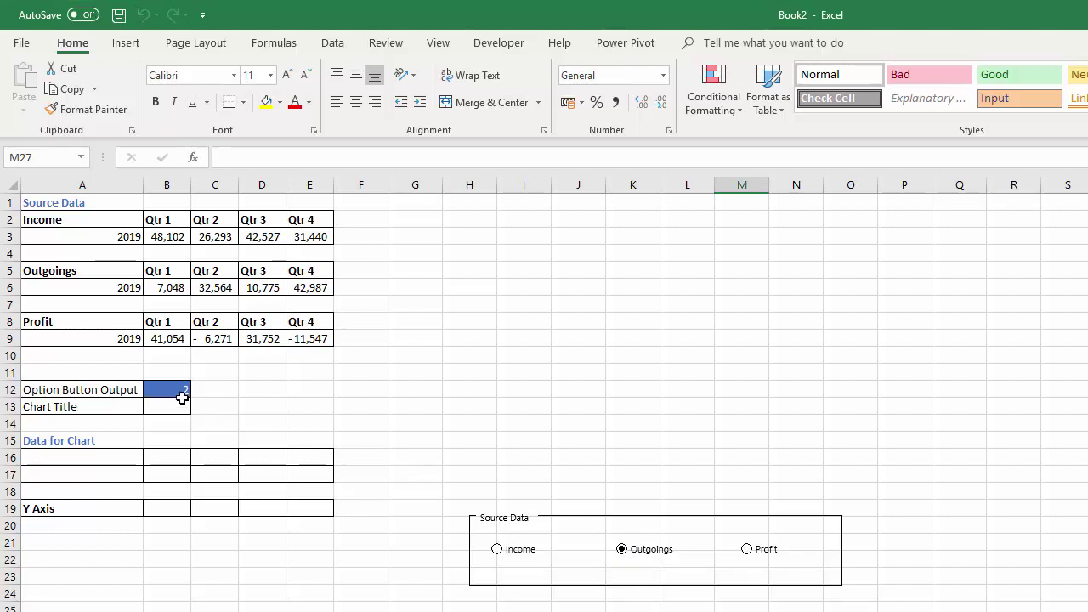
Step: Choose the Profit option and compare the Income range A2:E3 with the Data for Chart range A16:E17 and output cell B12
click(748, 549)
click(81, 457)
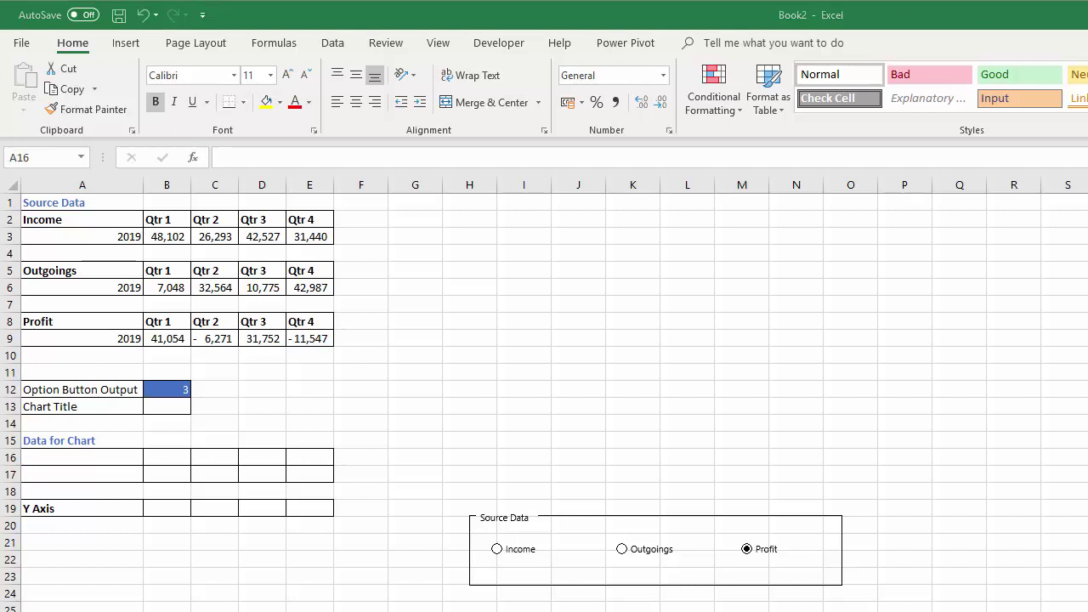
click(40, 456)
drag(39, 219, 298, 236)
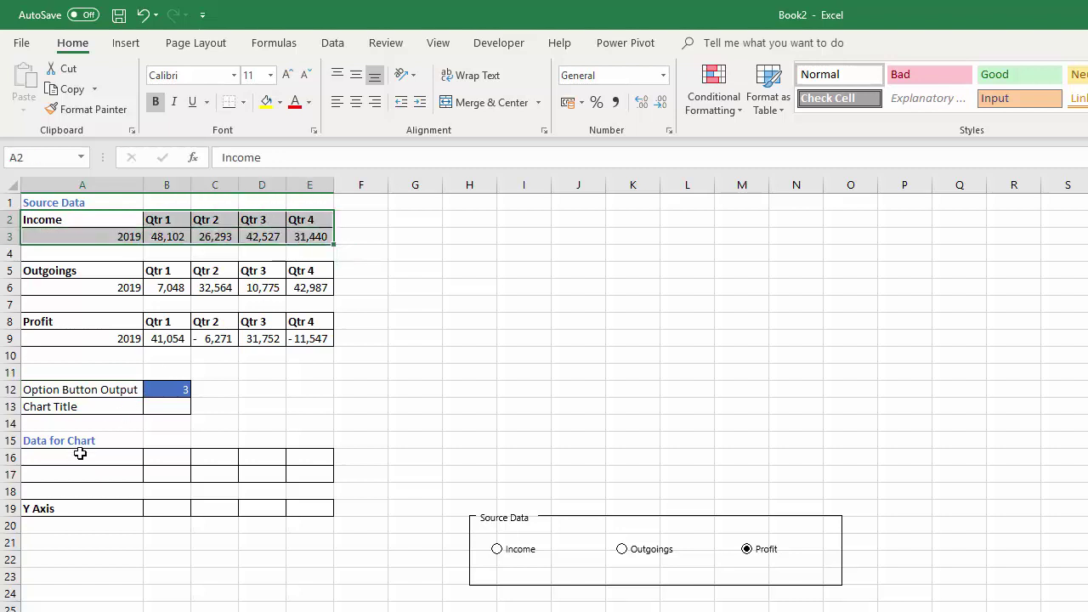
drag(80, 456, 293, 472)
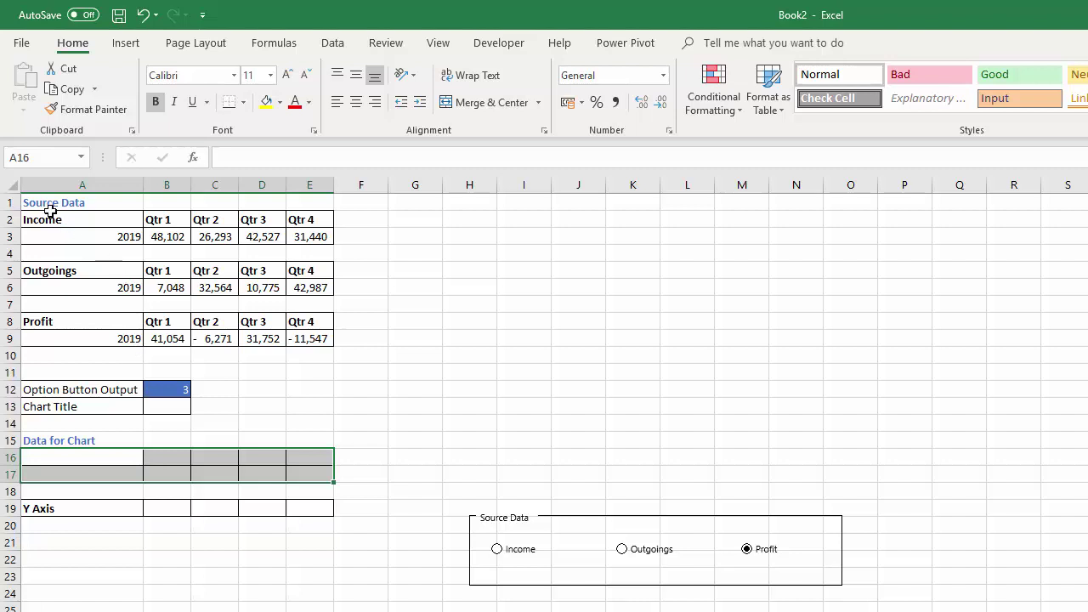
drag(46, 221, 305, 240)
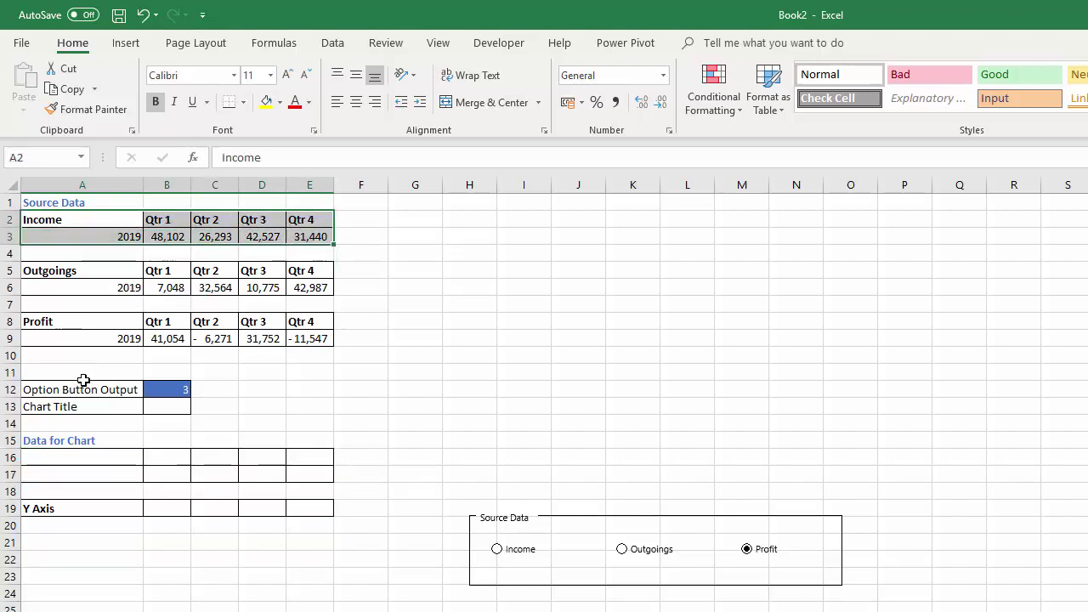
drag(85, 457, 305, 473)
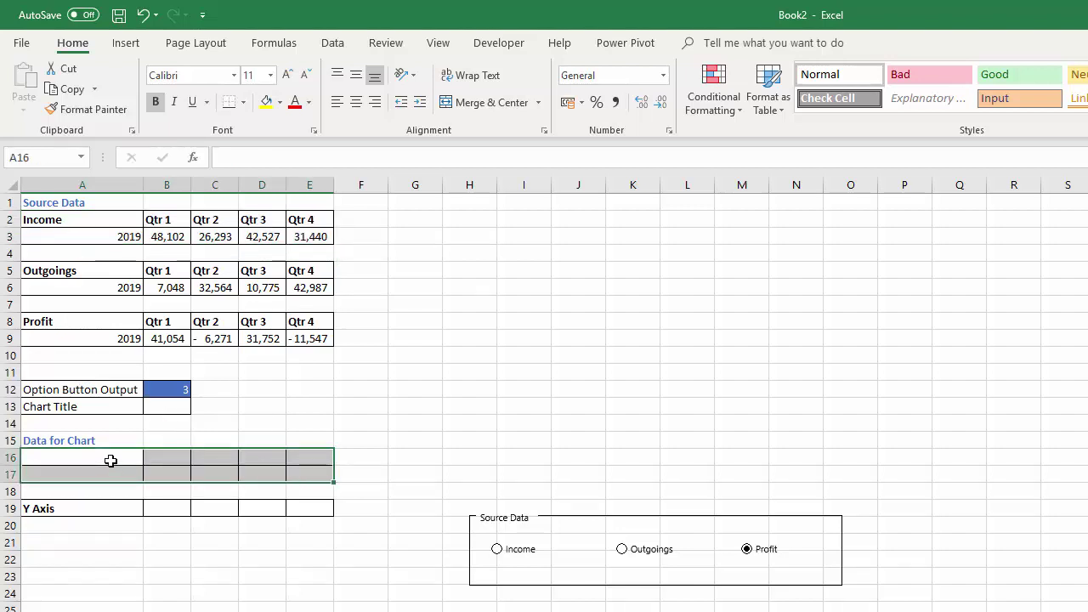
click(164, 389)
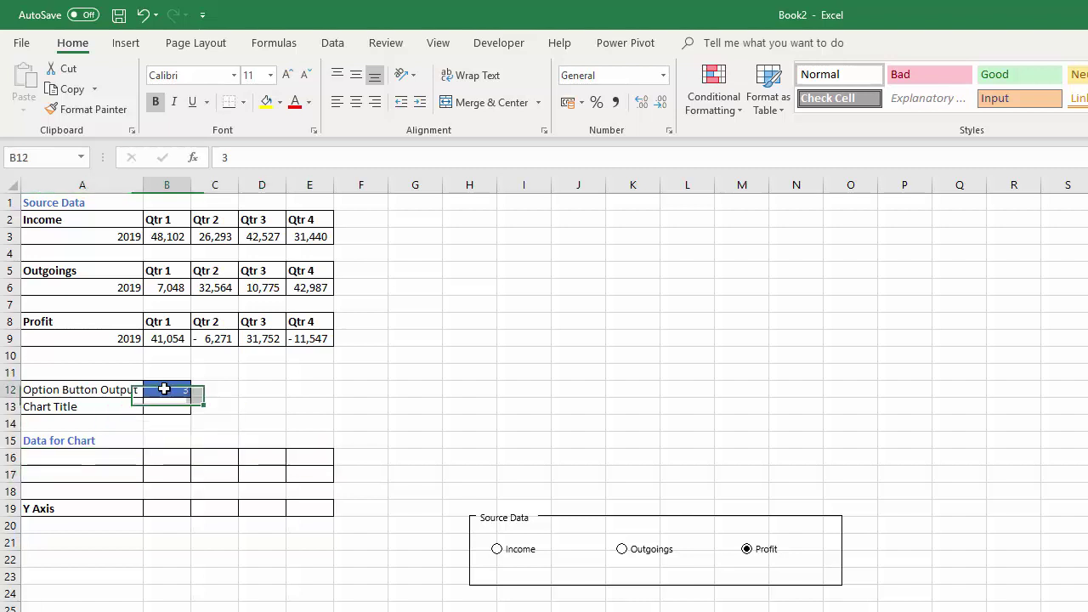
drag(164, 389, 165, 388)
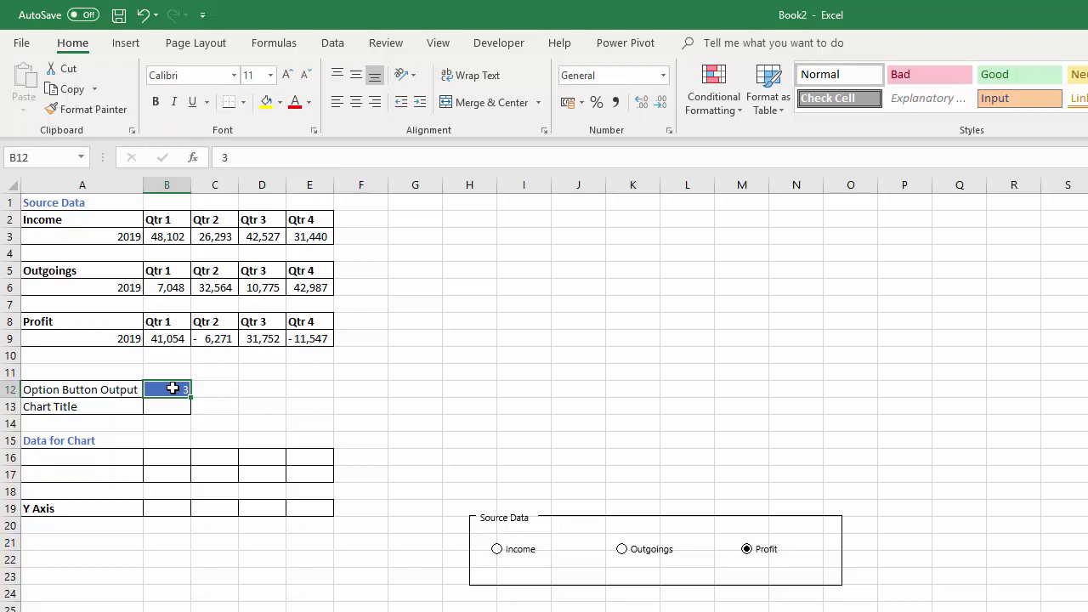
Step: Enter =CHOOSE(B12,A2,A5,A8) in cell A16 as the chart data heading and test it with the Income option
click(106, 460)
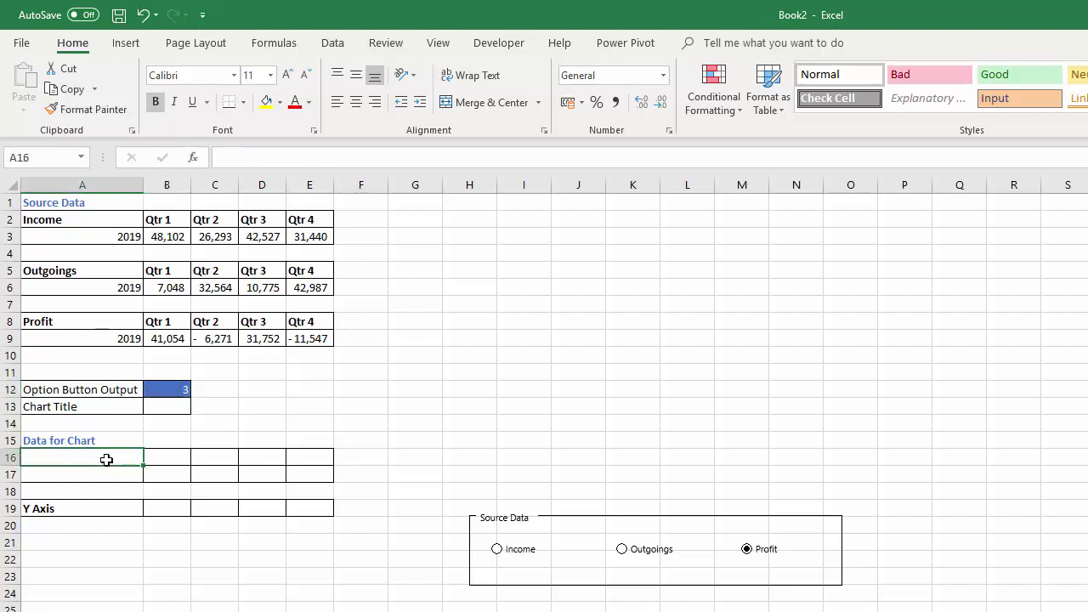
text(=)
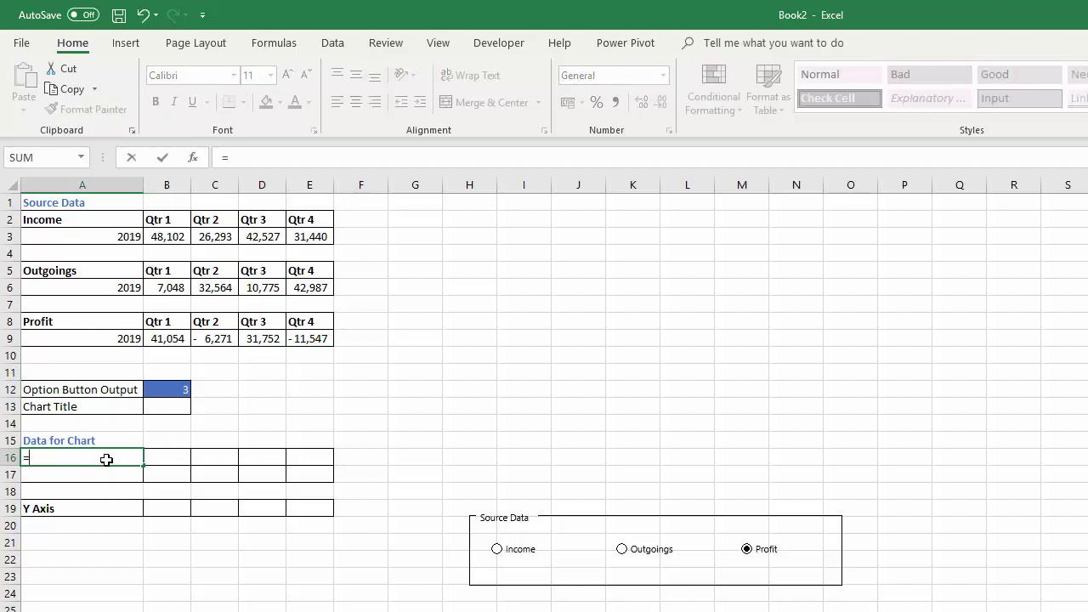
text(choos)
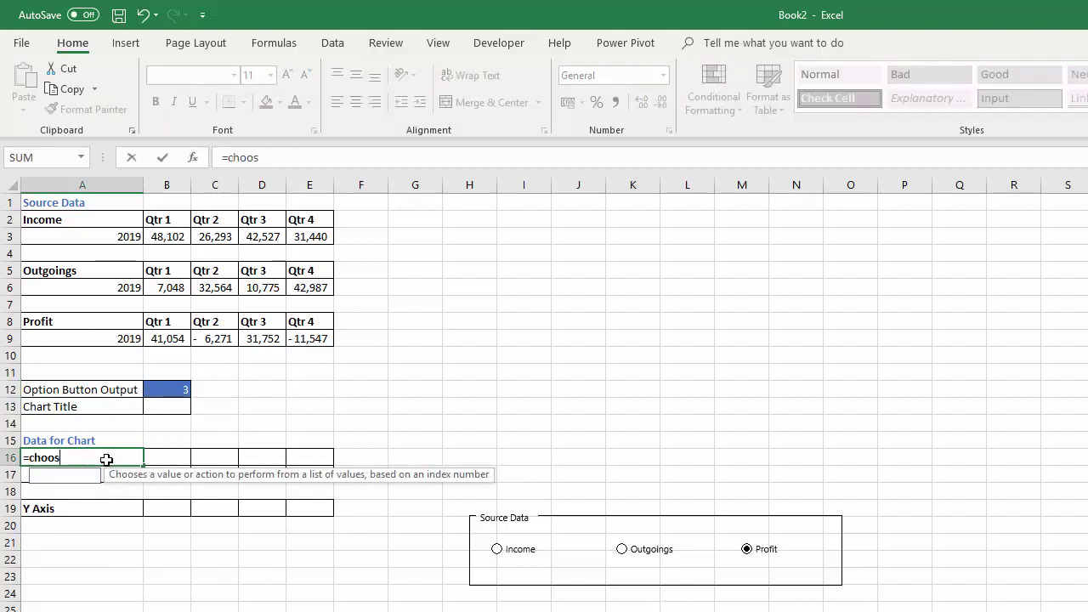
text(e()
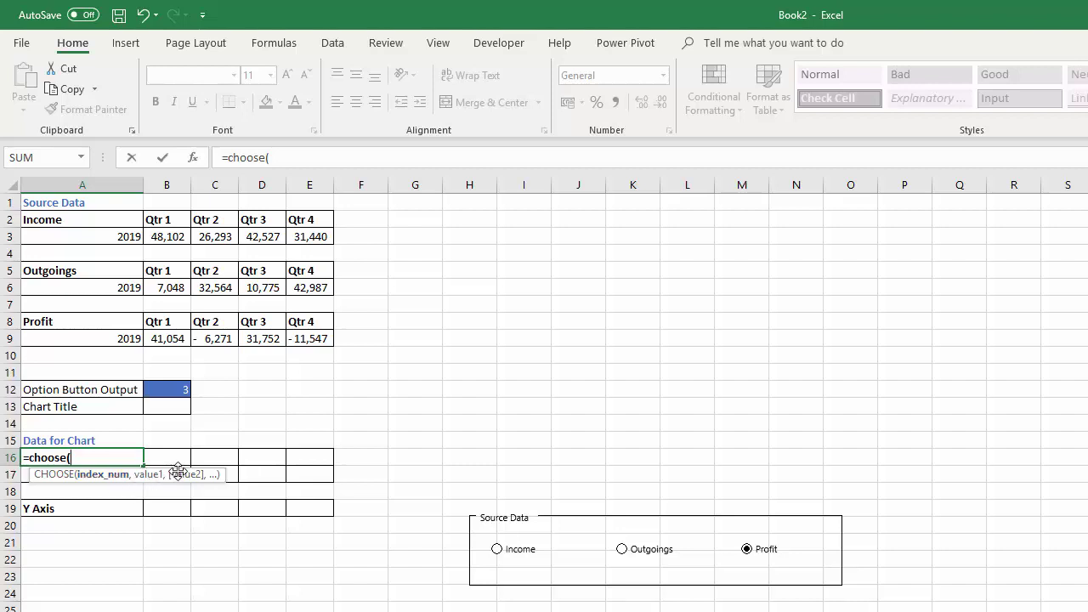
click(165, 387)
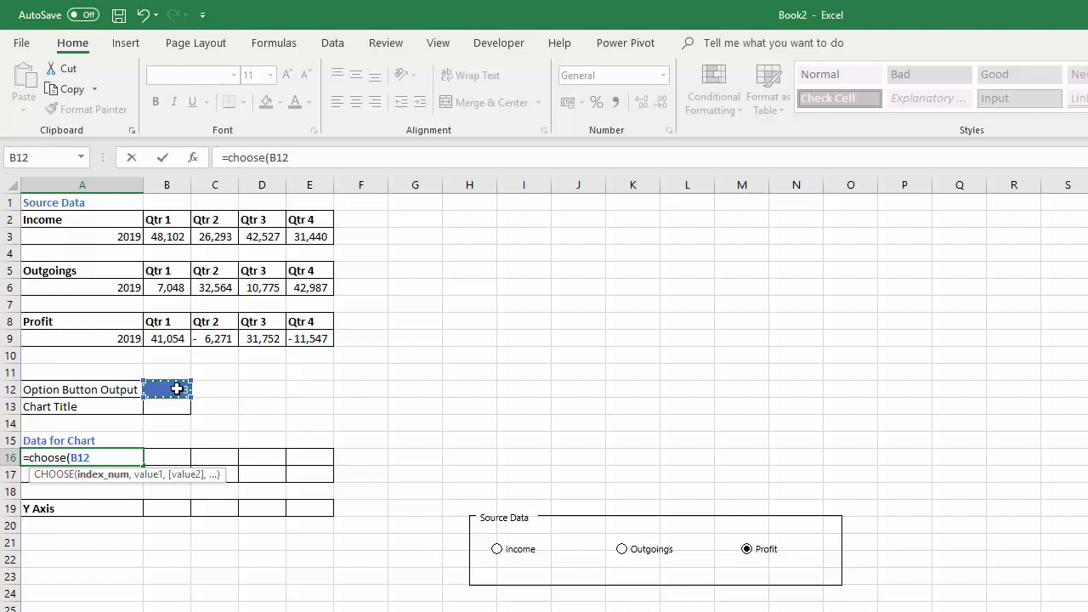
text(,)
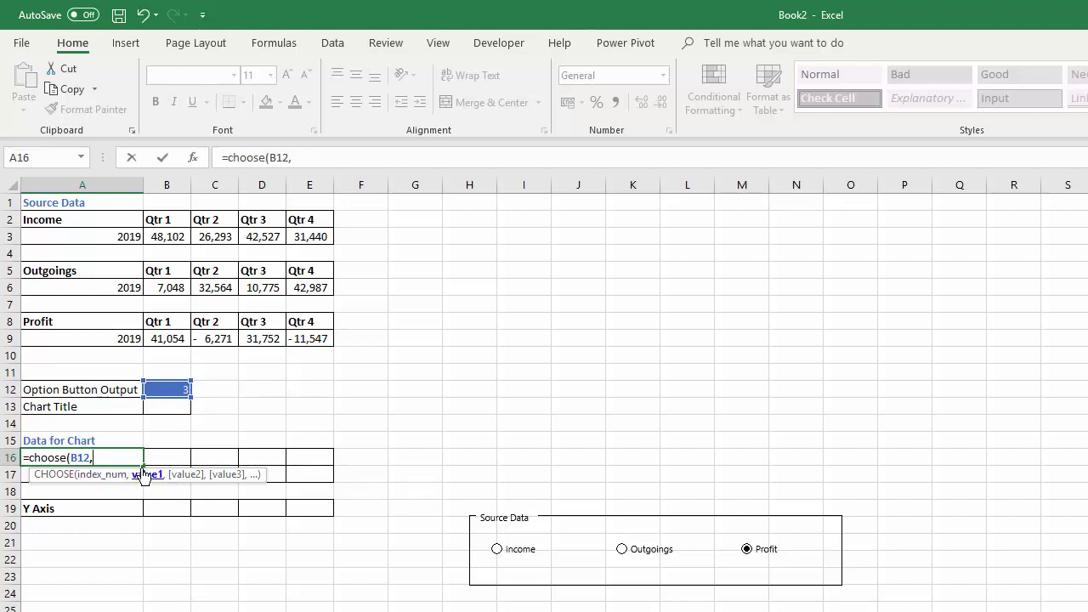
click(78, 219)
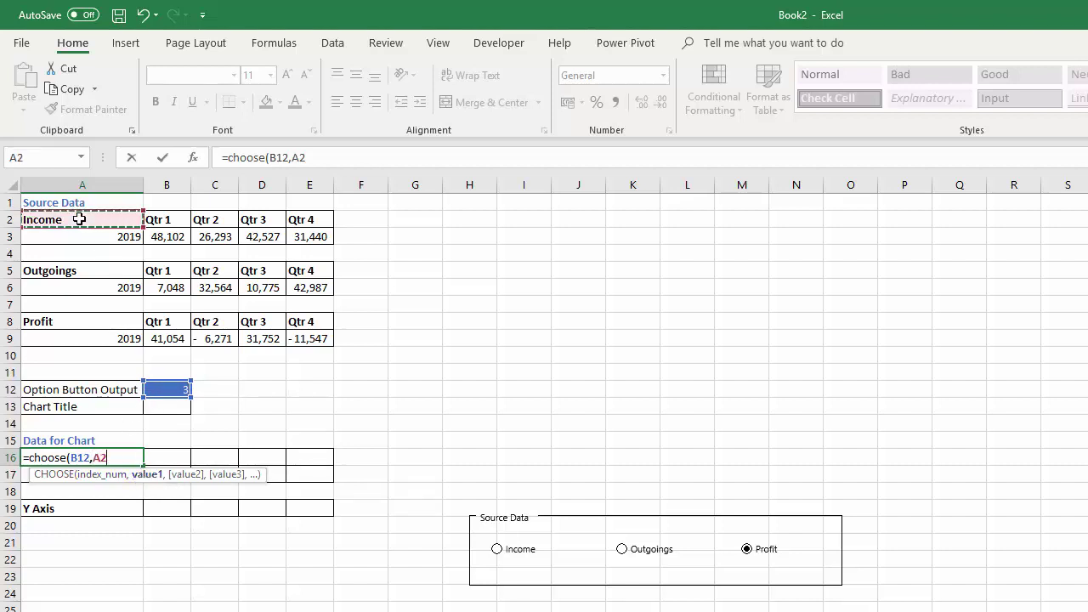
text(,)
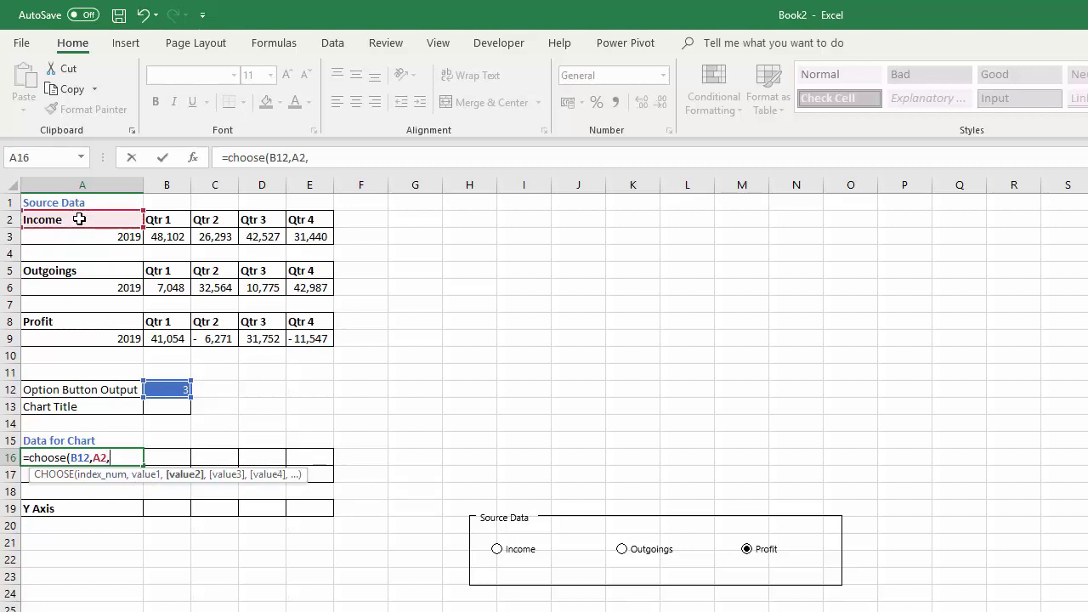
click(73, 271)
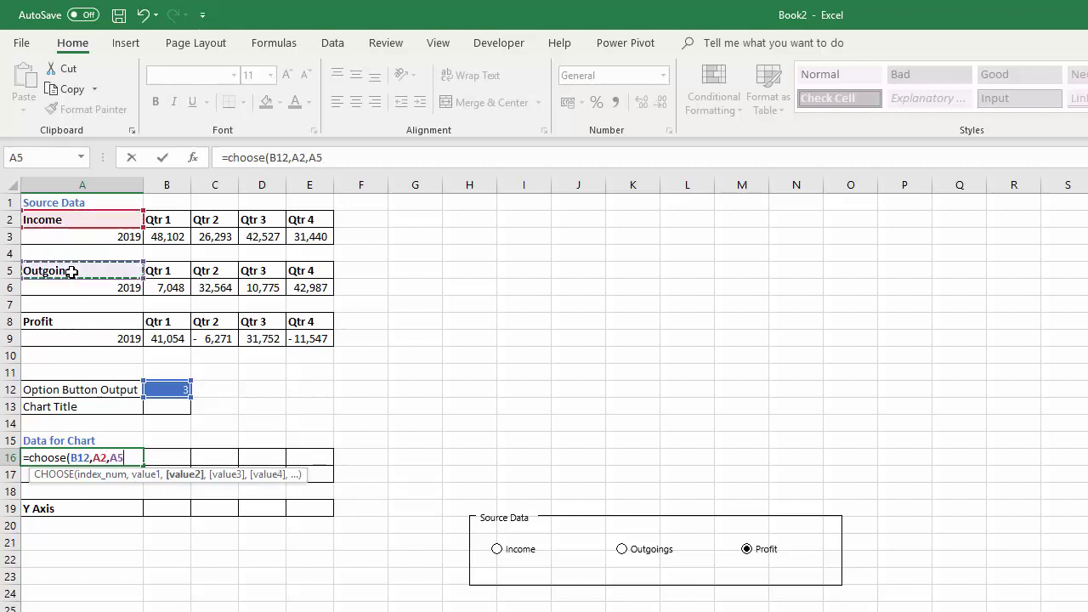
text(,)
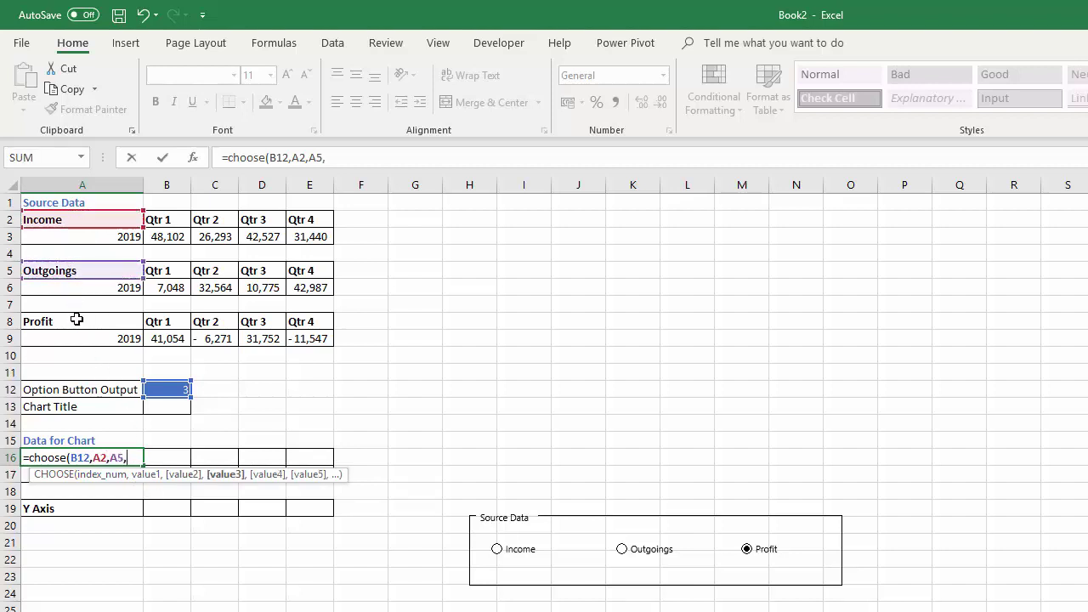
click(76, 319)
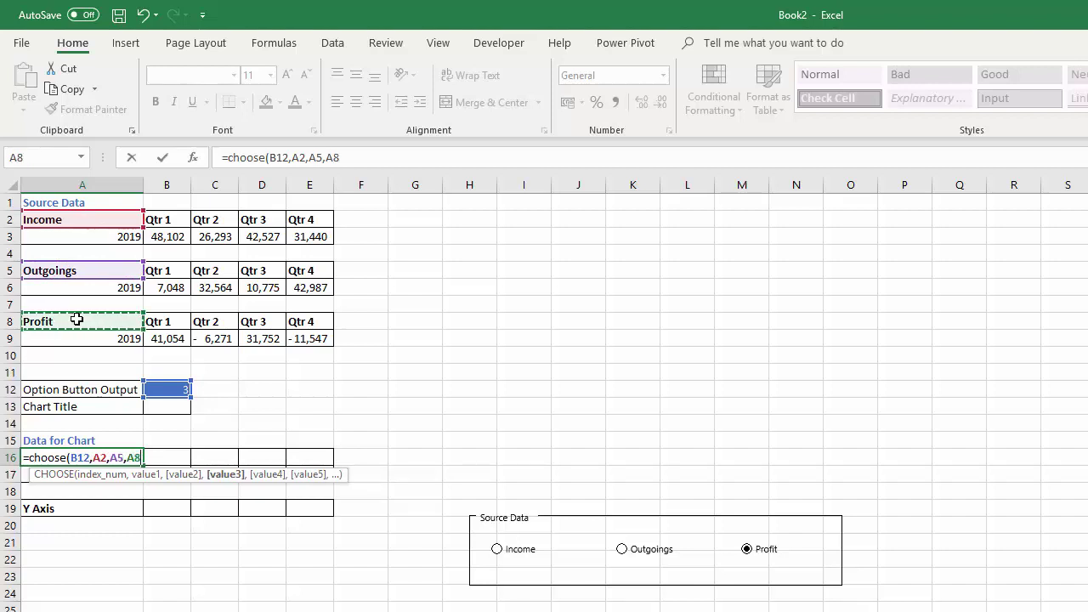
text())
key(Return)
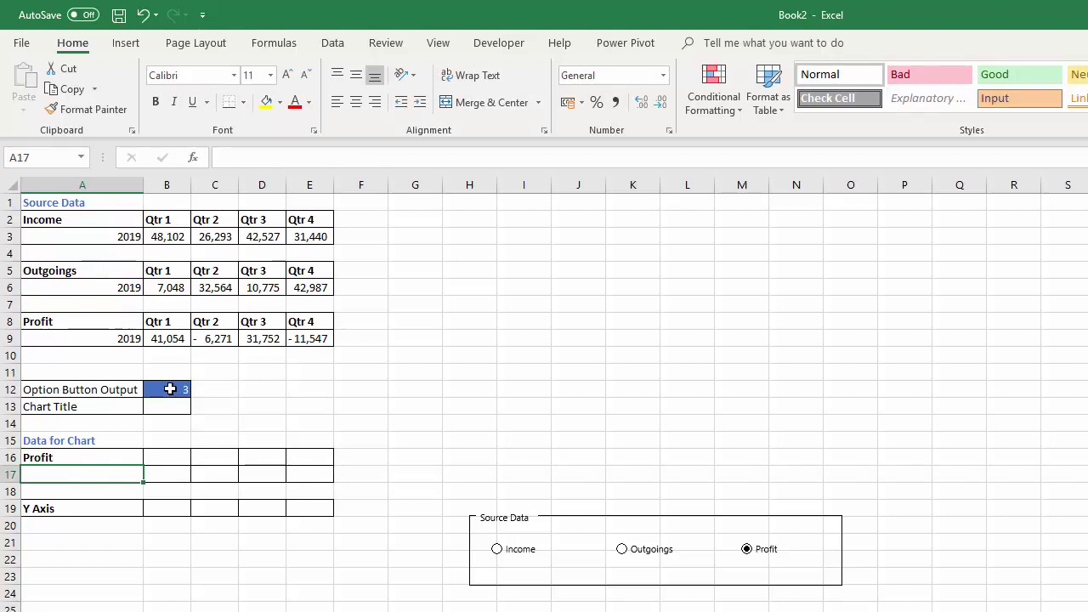
click(496, 550)
click(62, 458)
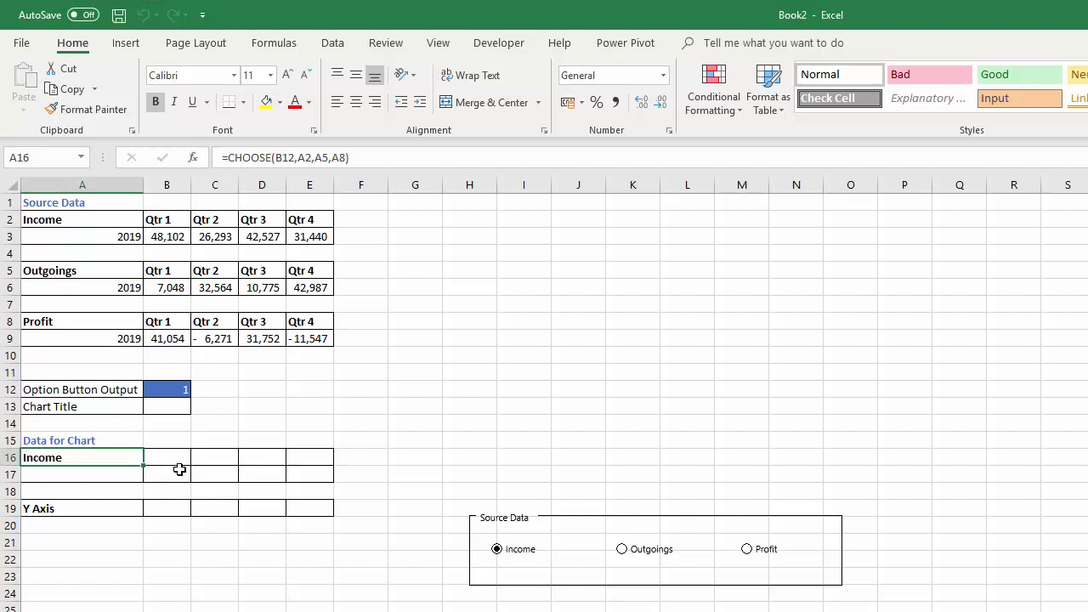
Step: Enter =CHOOSE(B12,B3,B6,B9) in cell B17 to pull the first quarter's figure for the chosen option
click(180, 472)
text(=c)
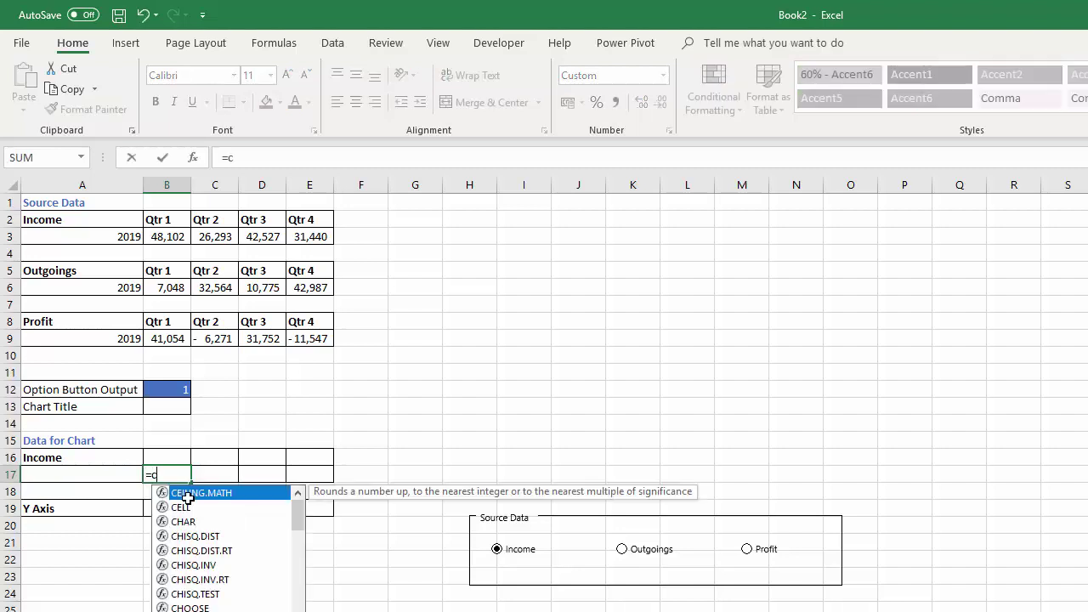
text(hoose()
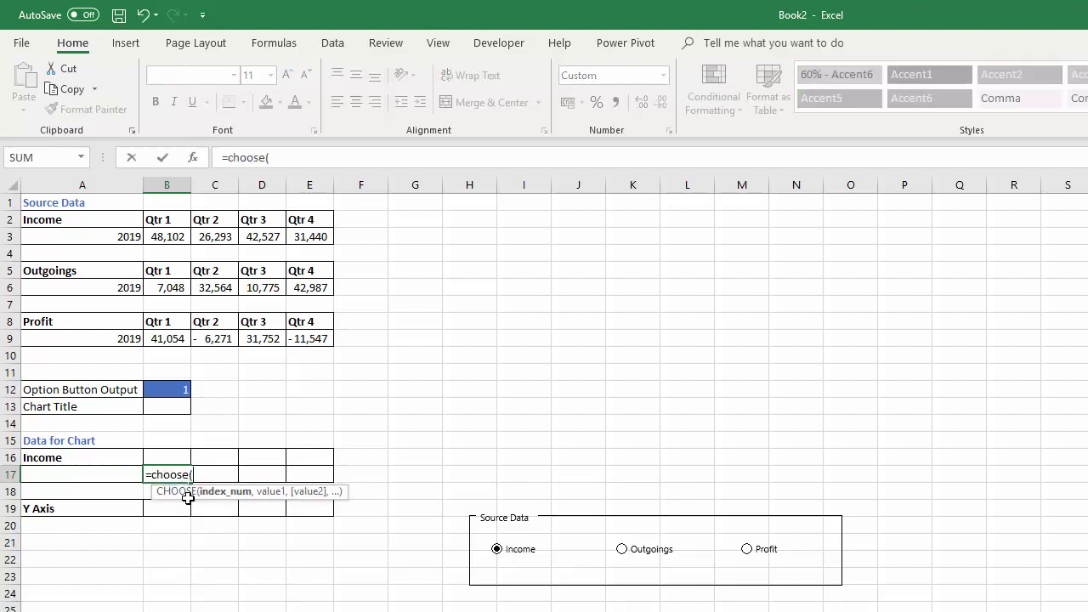
click(172, 386)
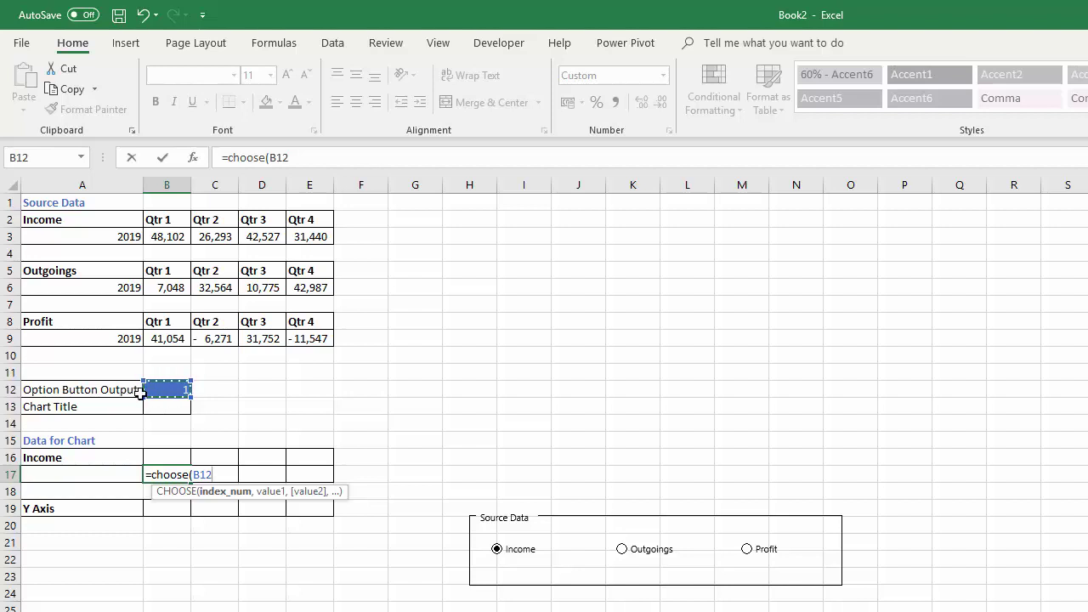
text(,)
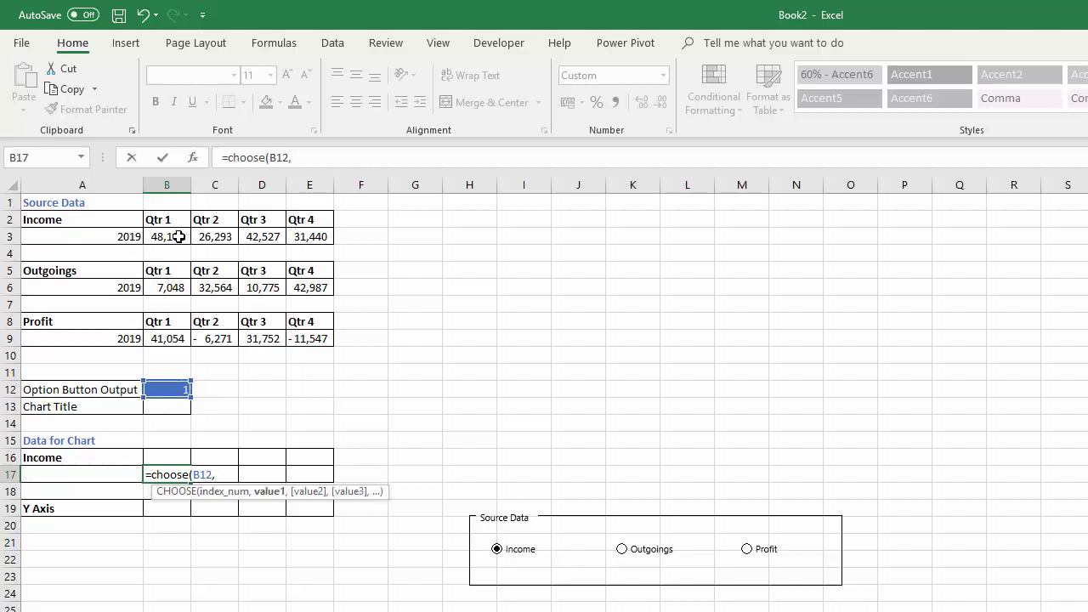
click(179, 238)
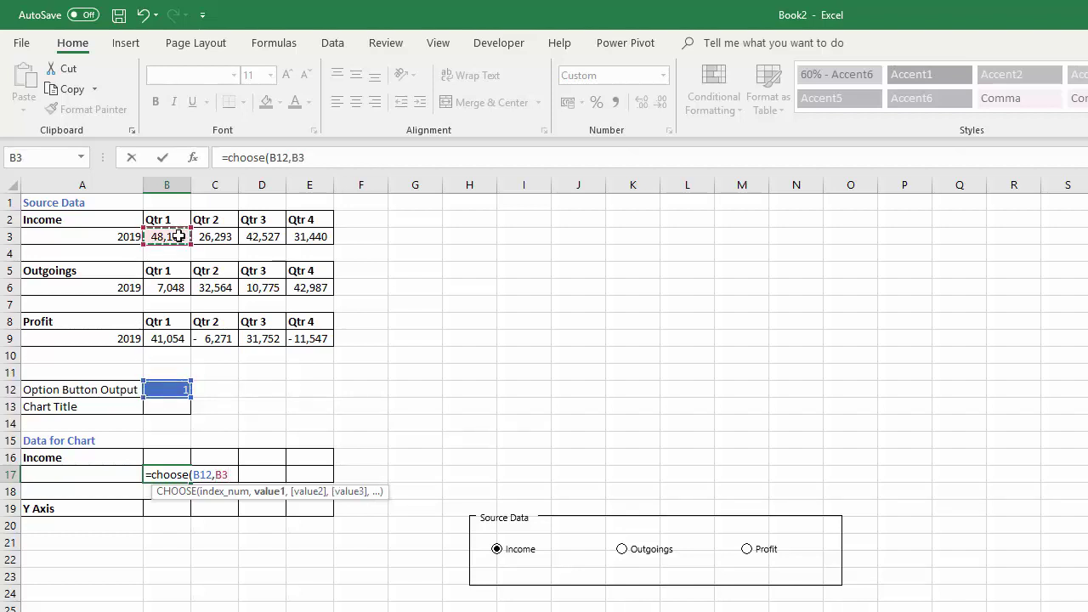
text(,)
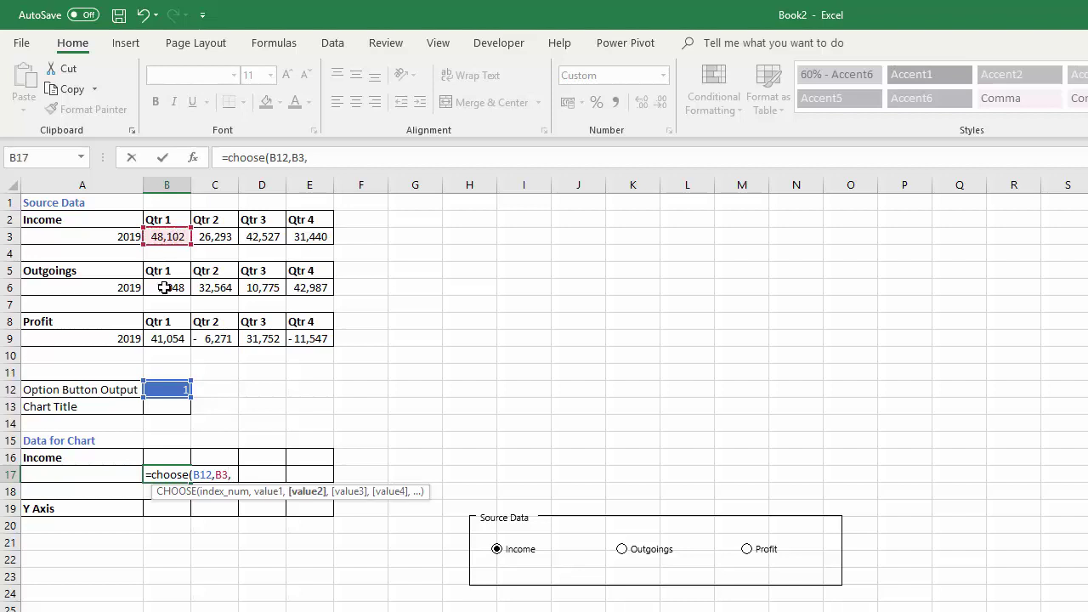
click(165, 288)
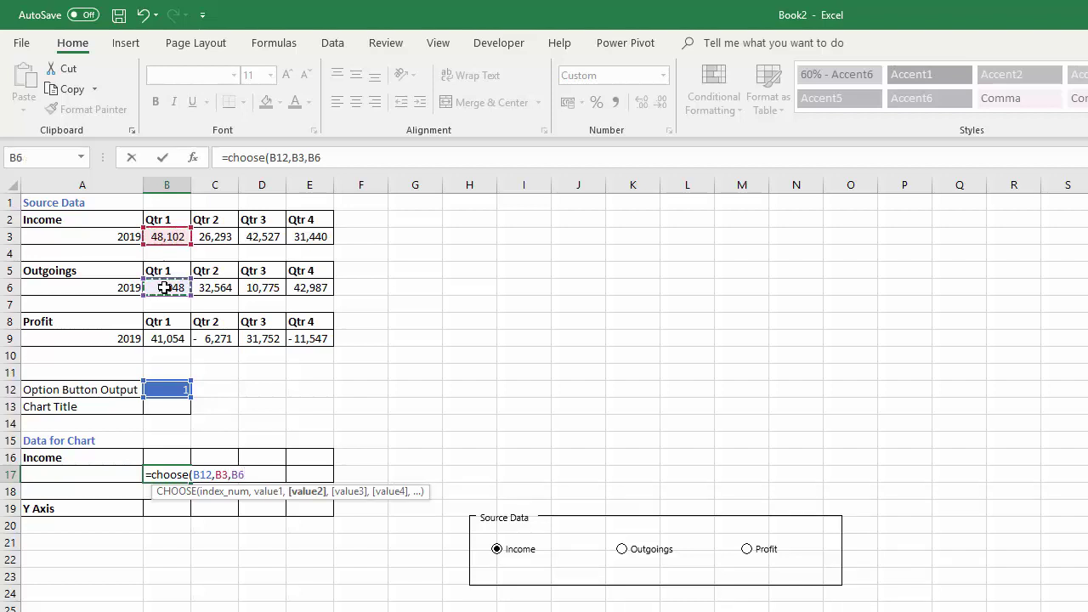
text(,)
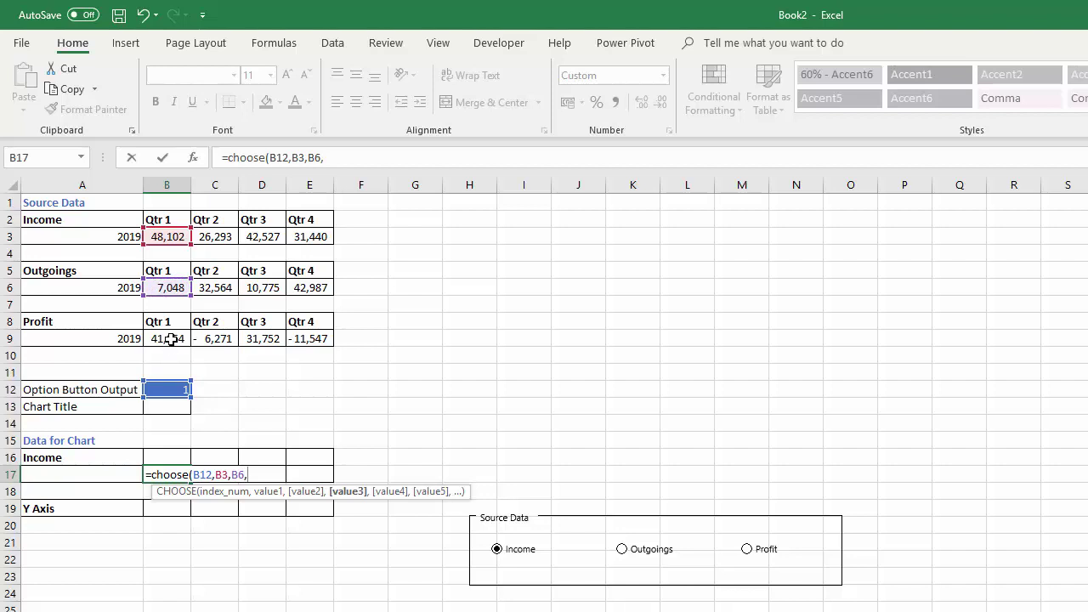
click(171, 339)
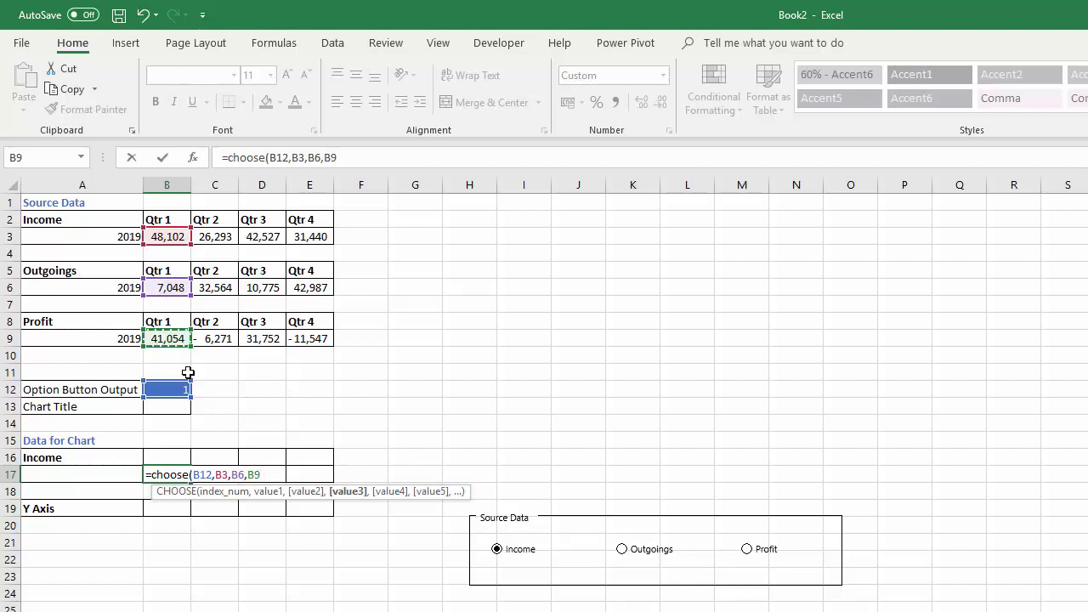
text())
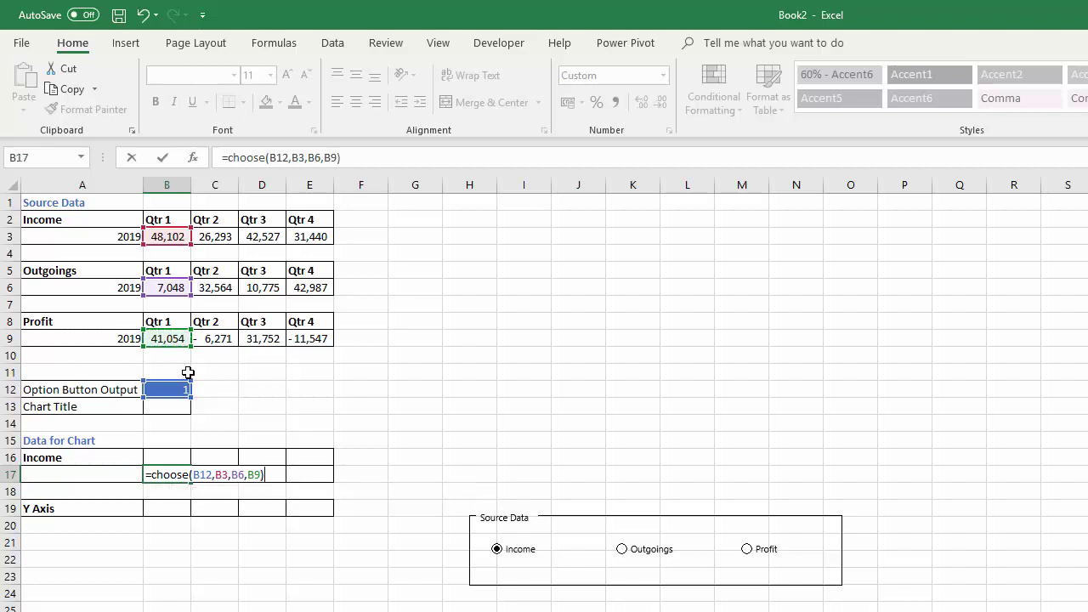
key(Return)
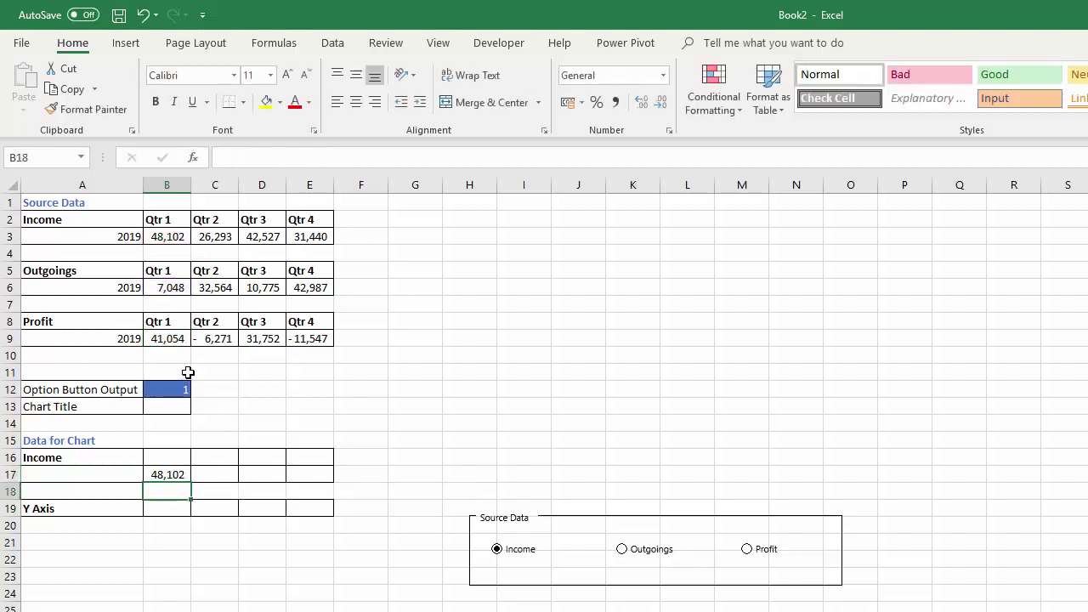
Step: Make the B12 reference in cell B17's CHOOSE formula absolute as $B$12
click(180, 473)
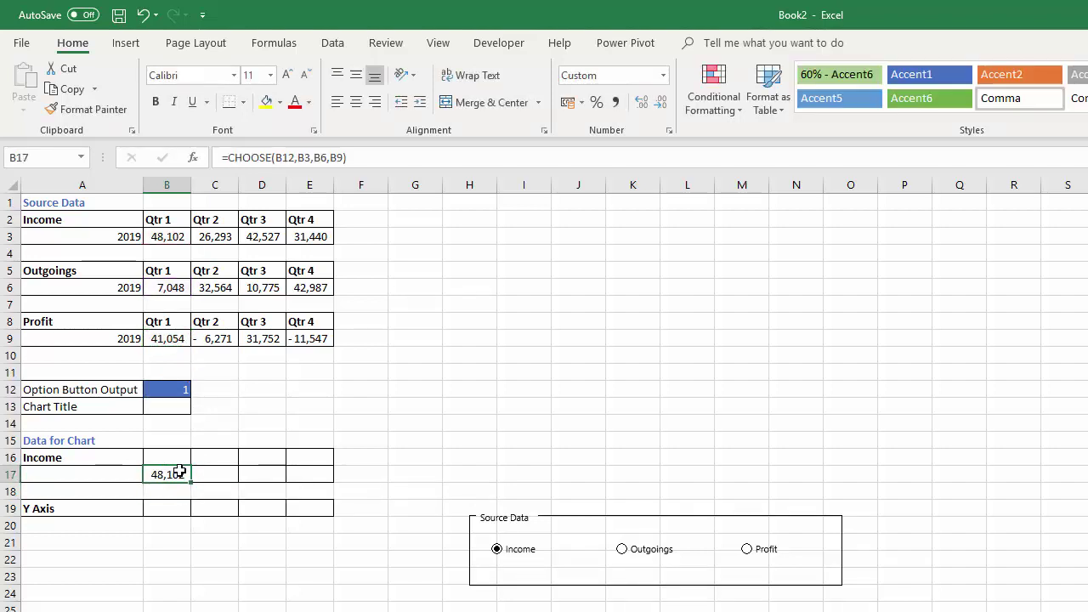
double_click(181, 473)
click(207, 474)
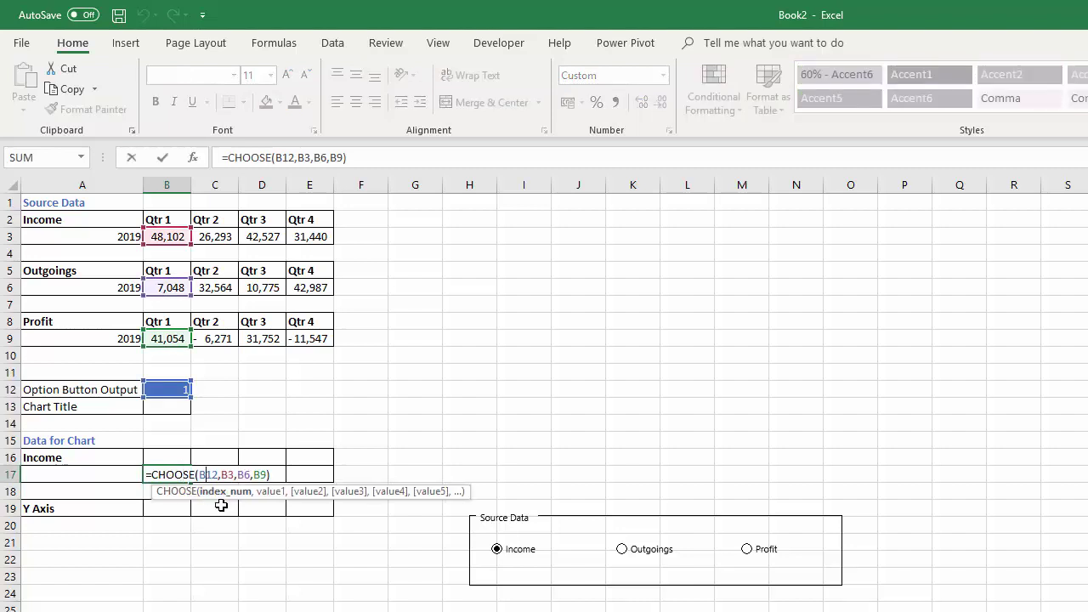
key(F4)
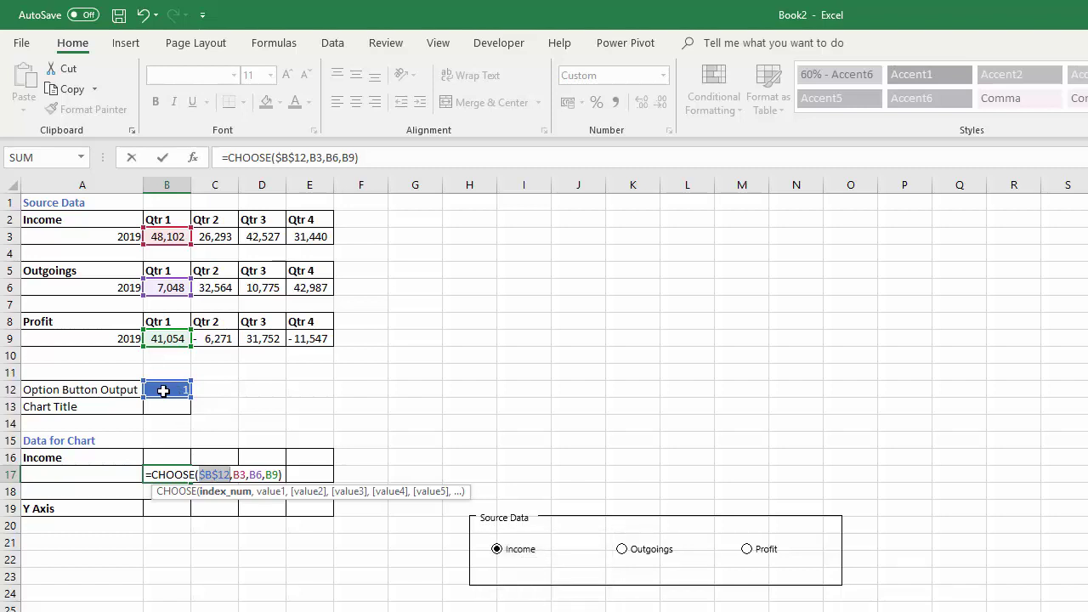
key(Return)
Step: Fill the B17 formula across to E17 and test it with the Outgoings and Profit options
click(175, 476)
drag(190, 482, 329, 481)
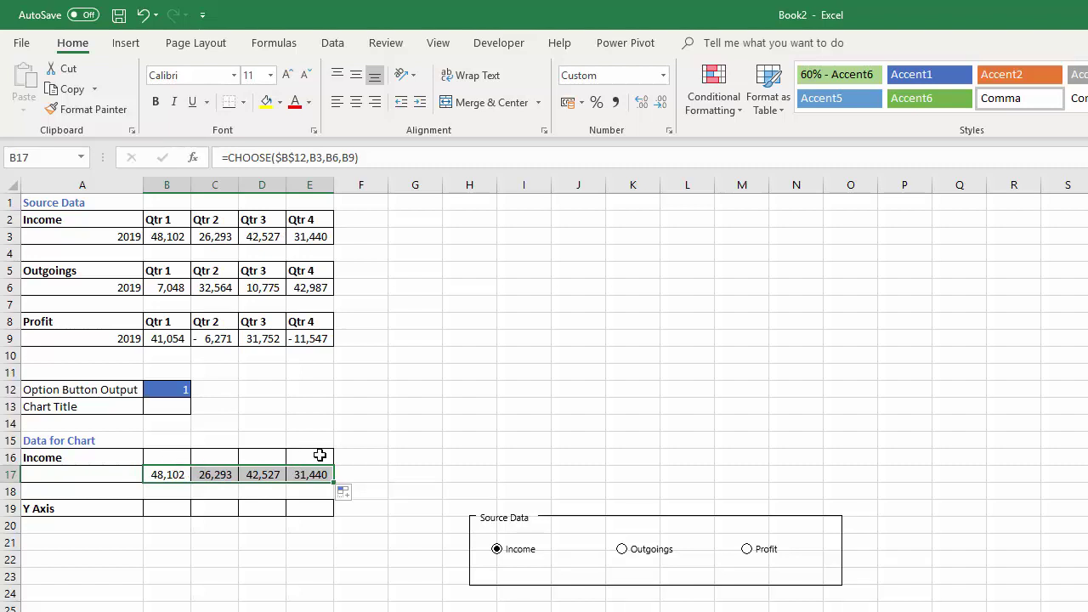
click(621, 550)
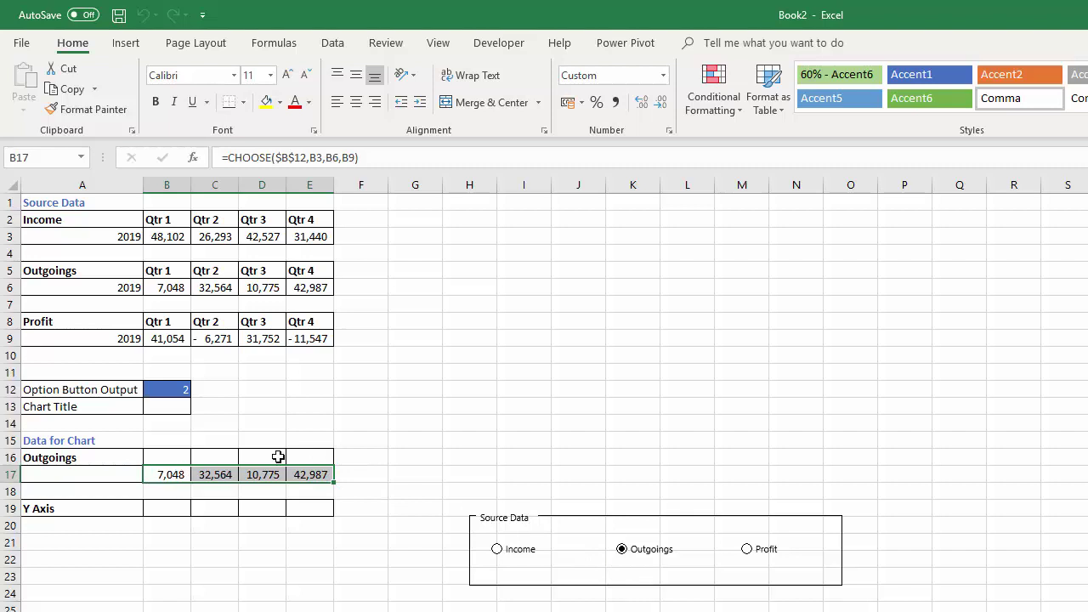
click(753, 553)
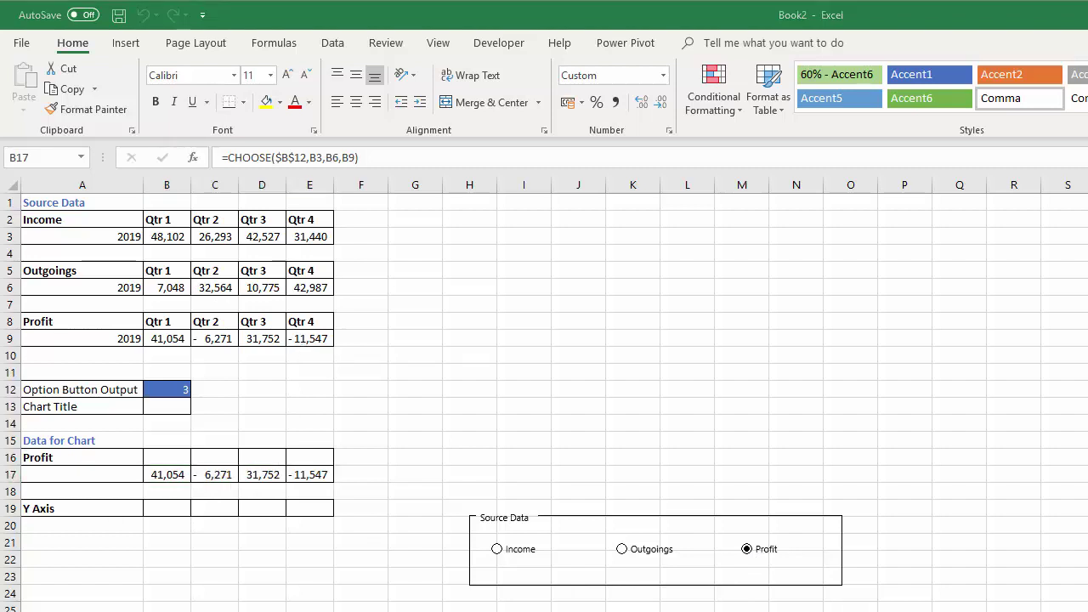
Step: Link cell B16 to the quarter heading with =B2 and fill the formula across to E16
click(172, 456)
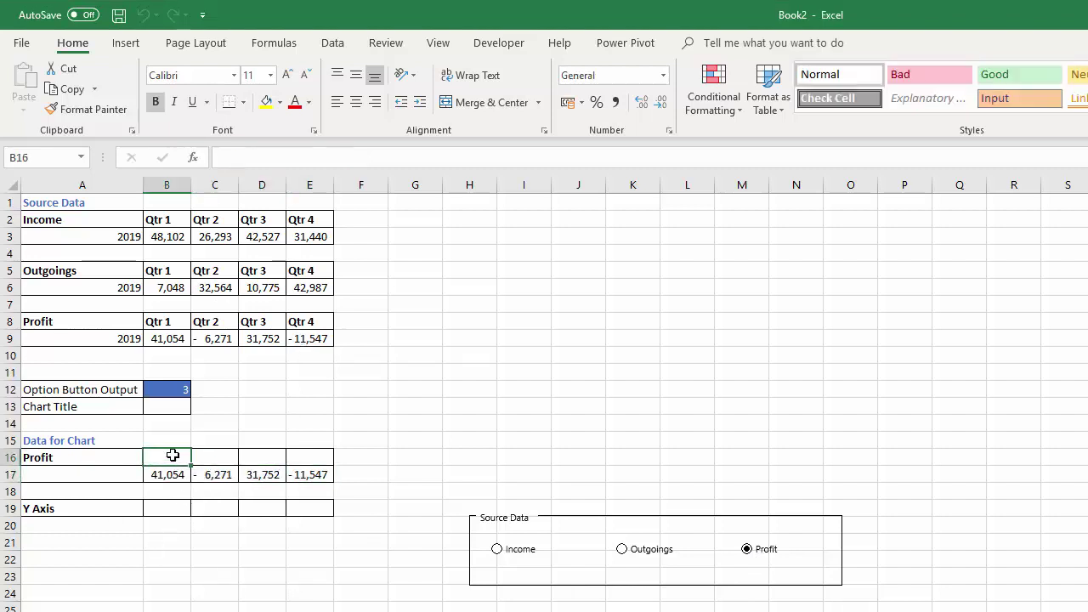
text(=)
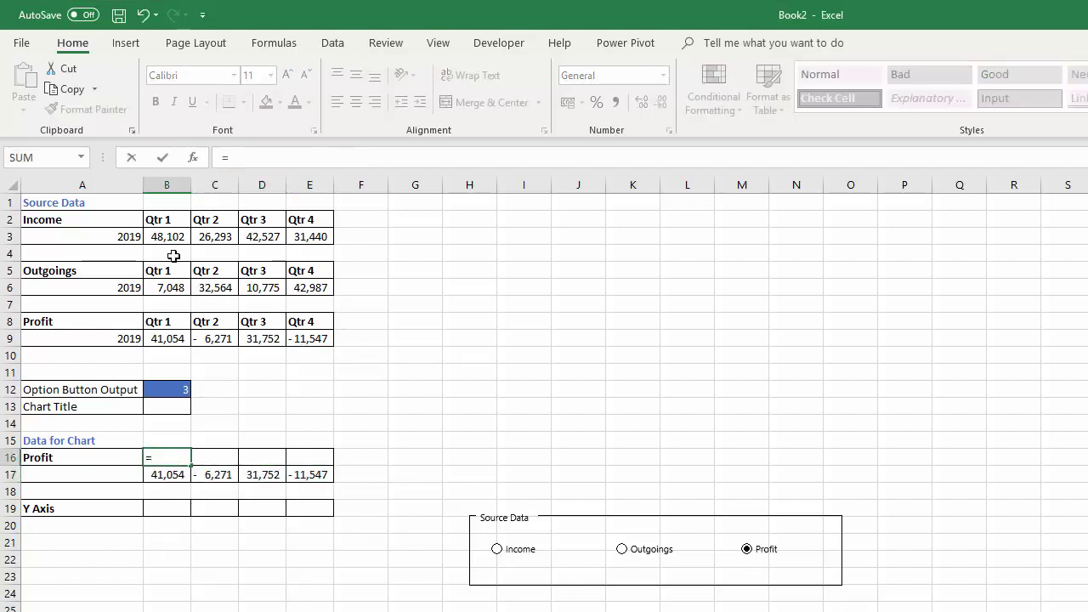
click(174, 218)
key(Return)
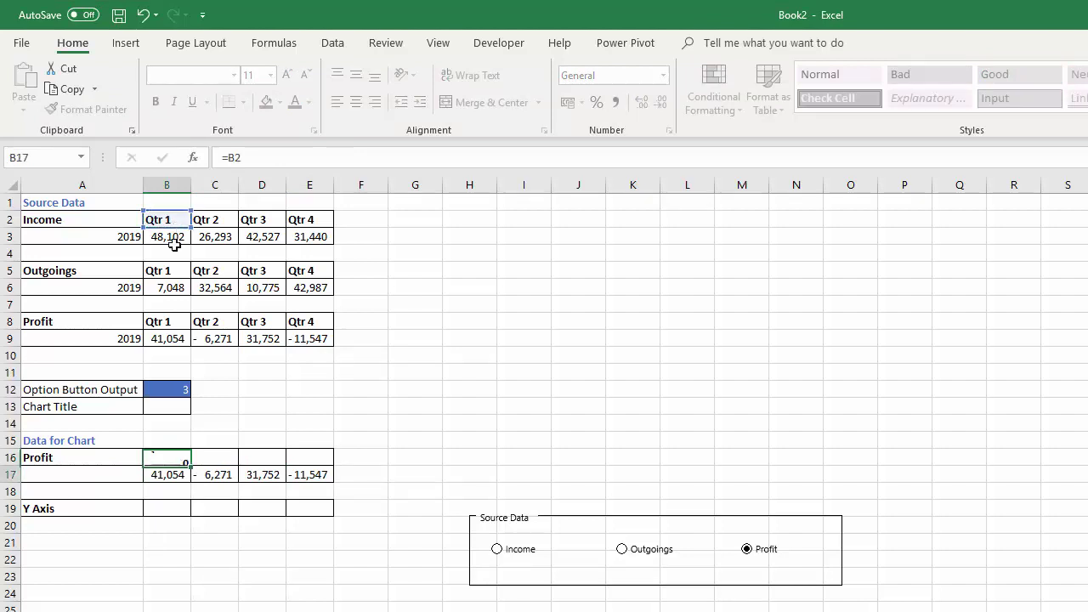
click(169, 456)
drag(189, 467, 316, 454)
Step: Link cell A17 to the Income year label with =A3
click(136, 476)
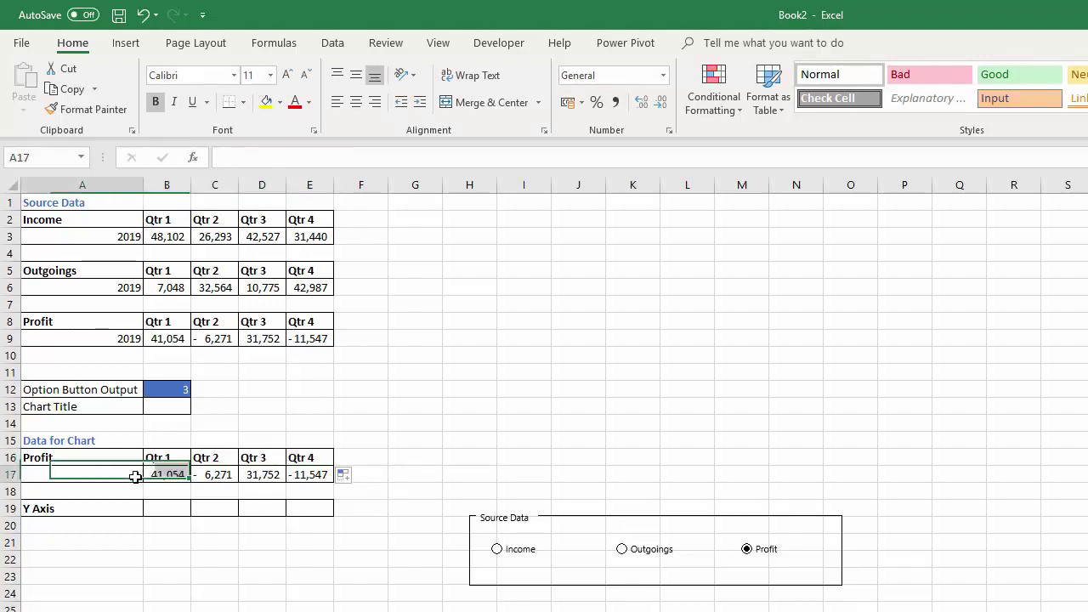
text(=)
click(127, 234)
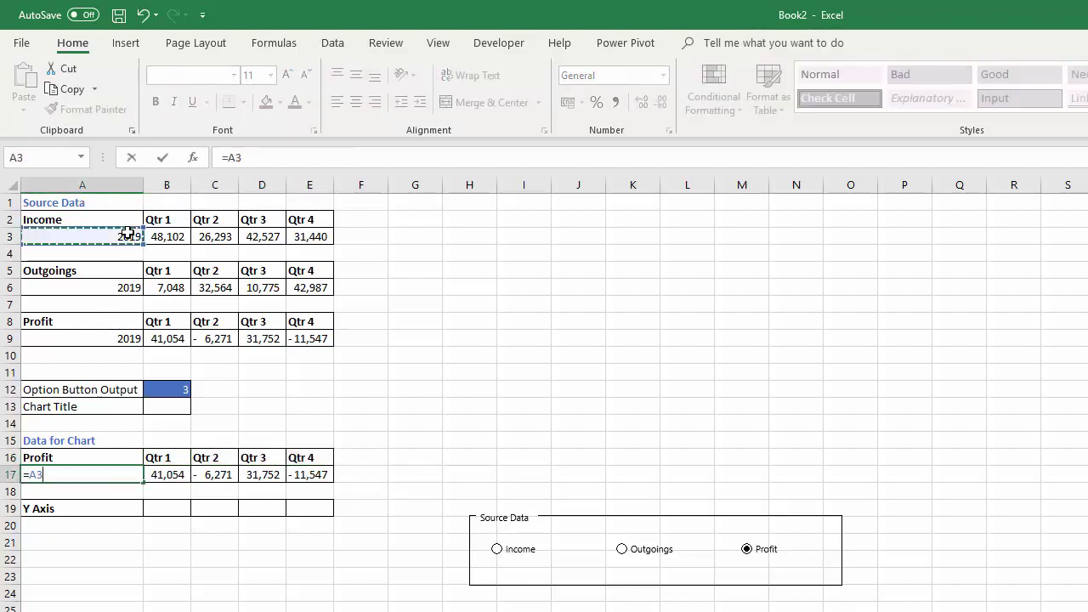
key(Return)
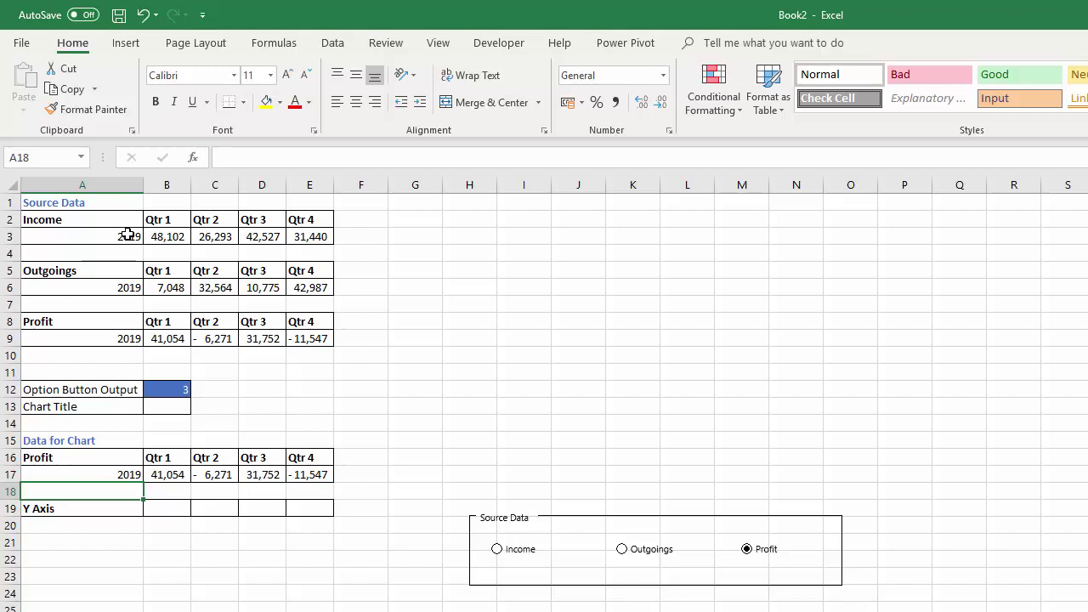
click(361, 611)
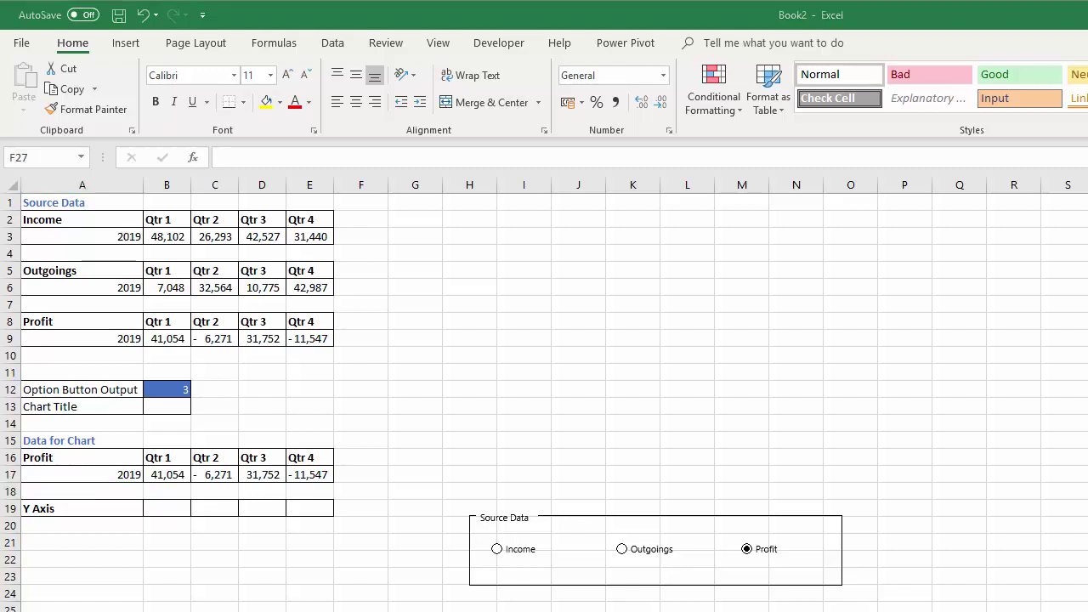
Step: Insert a 2-D clustered column chart from B16:E17 and place it above the Source Data option group
drag(170, 459, 300, 476)
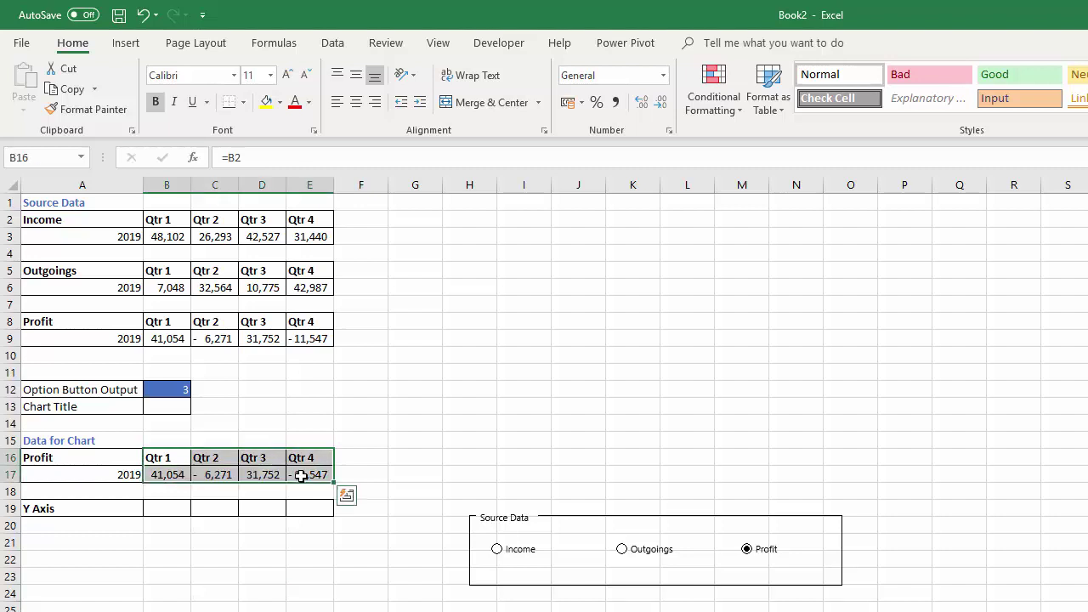
click(143, 44)
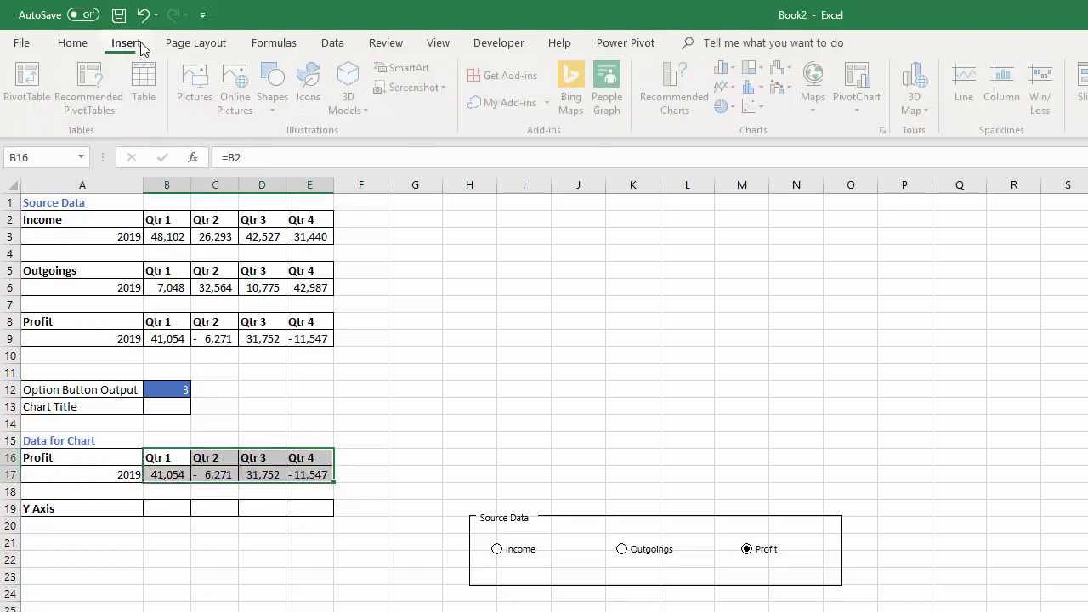
click(728, 68)
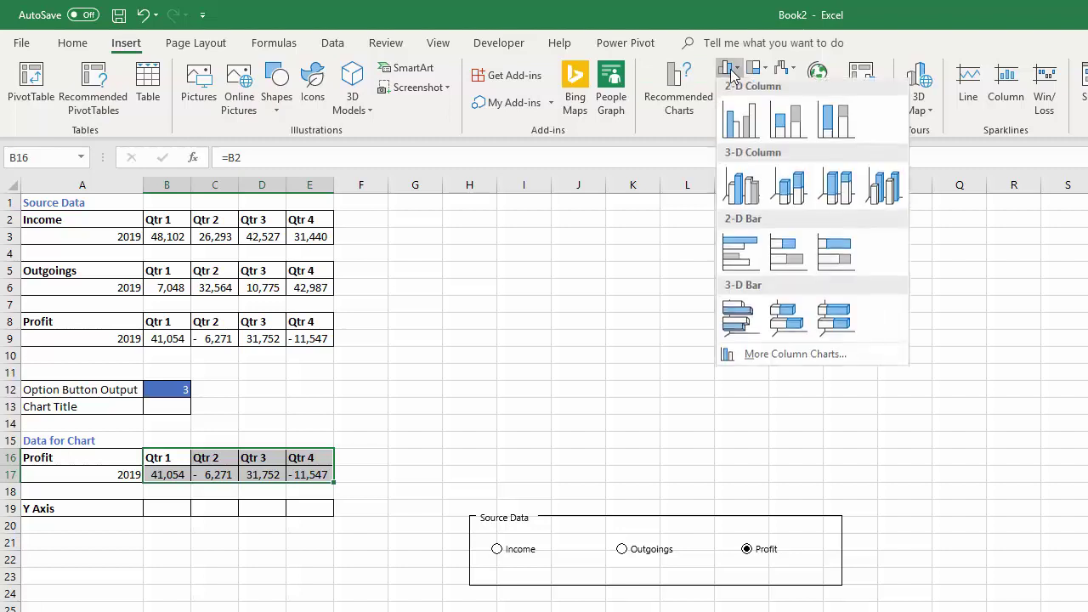
click(740, 117)
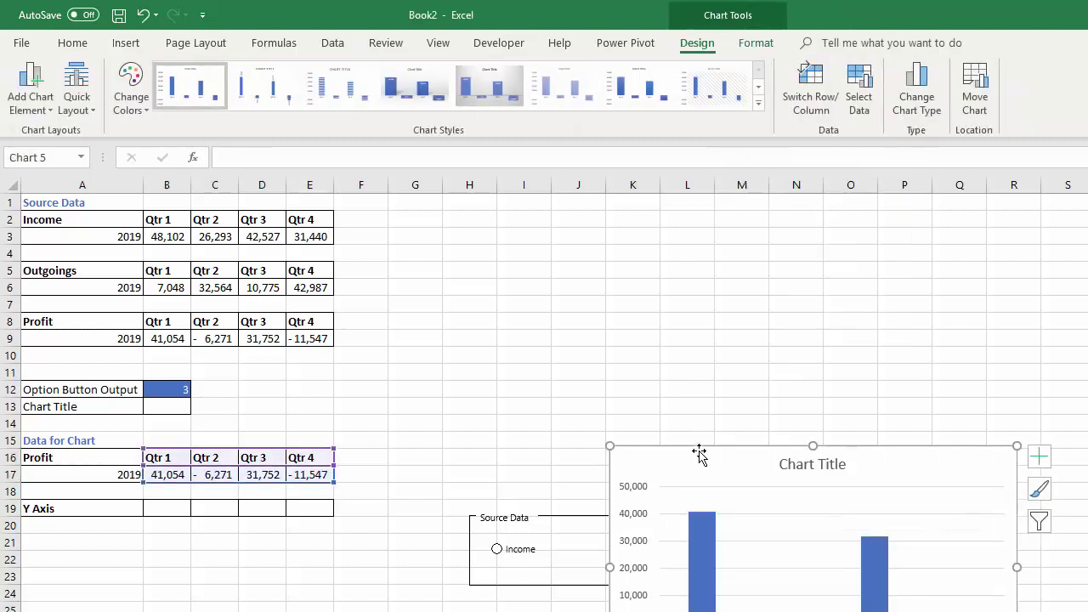
drag(698, 448, 546, 230)
Step: Test the chart by switching the source data between Outgoings, Income and Profit
click(622, 551)
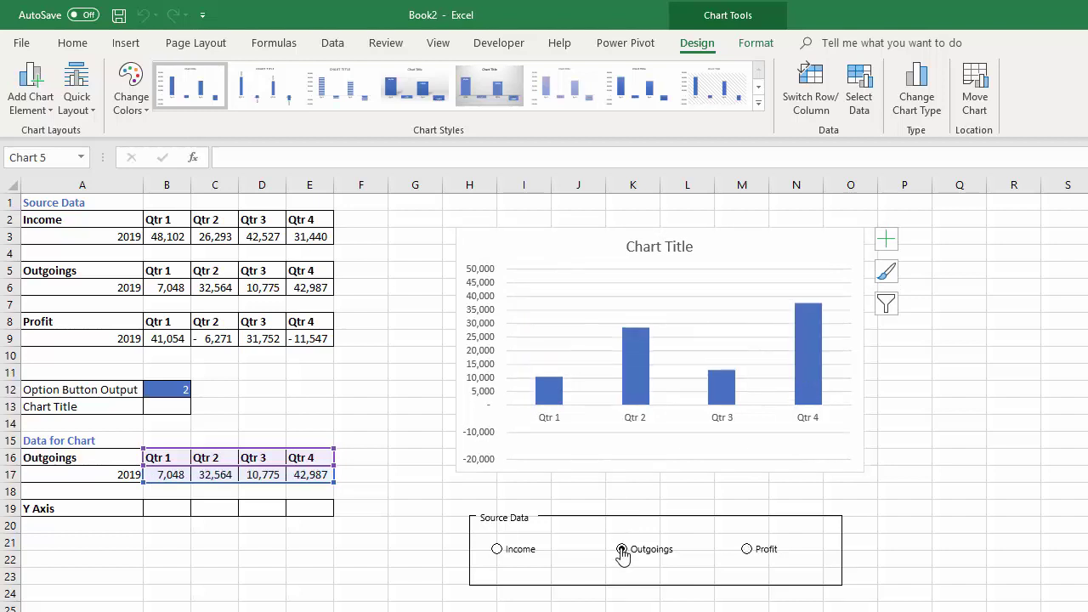
click(497, 553)
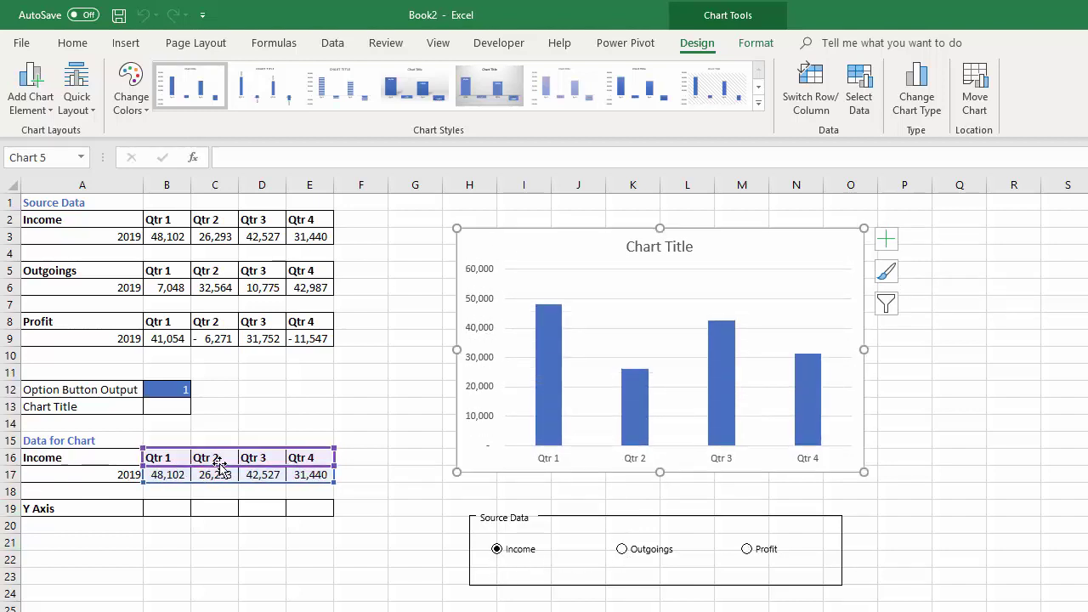
click(624, 551)
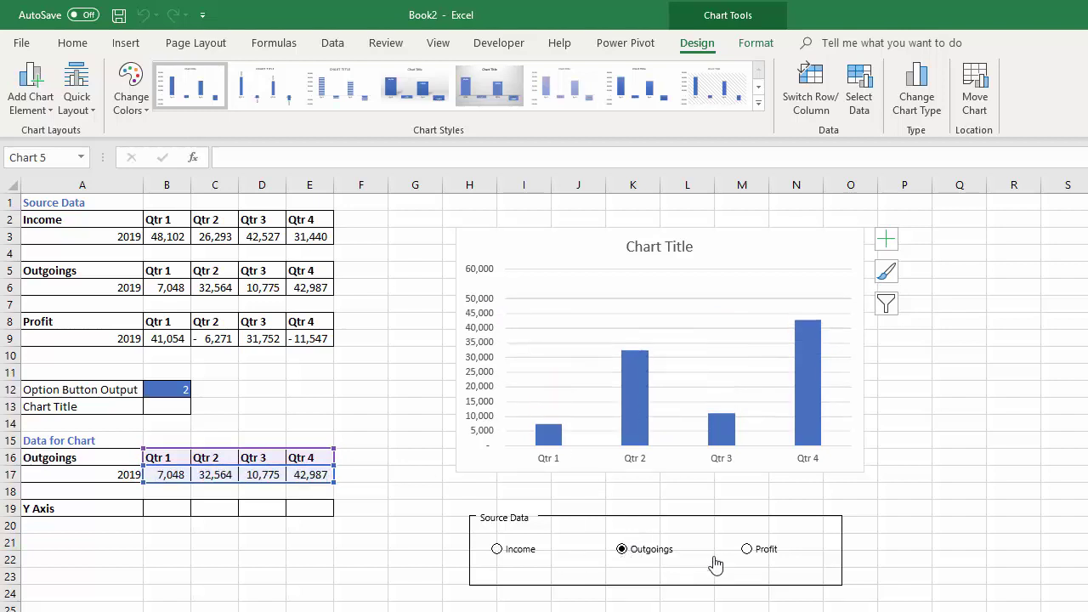
click(749, 552)
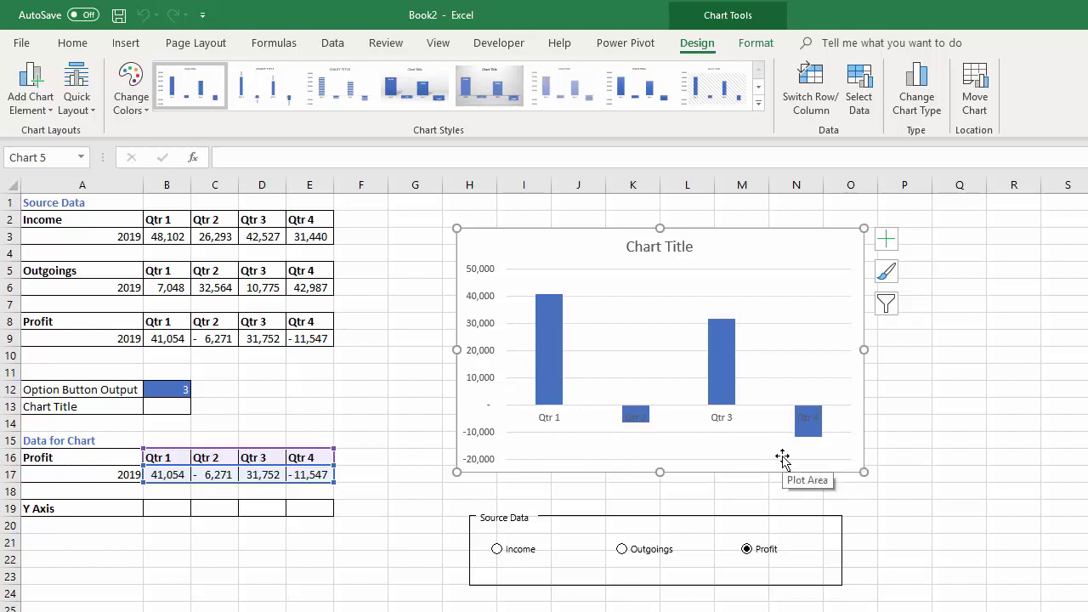
click(687, 605)
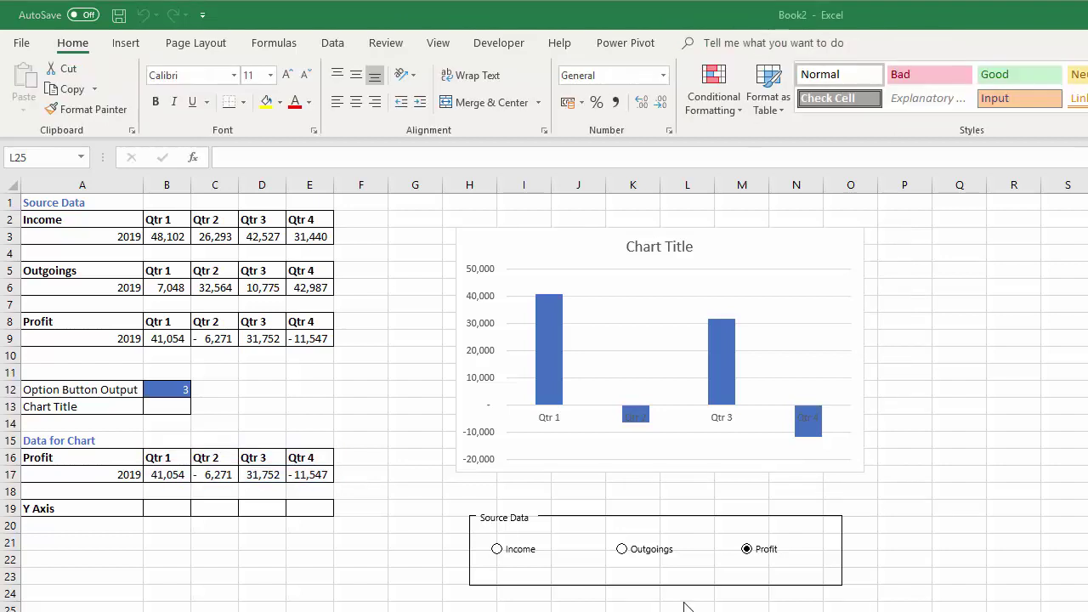
Step: Enter =A16&" XYZ Ltd" in the Chart Title cell B13 and test it with the Income and Outgoings options
click(176, 404)
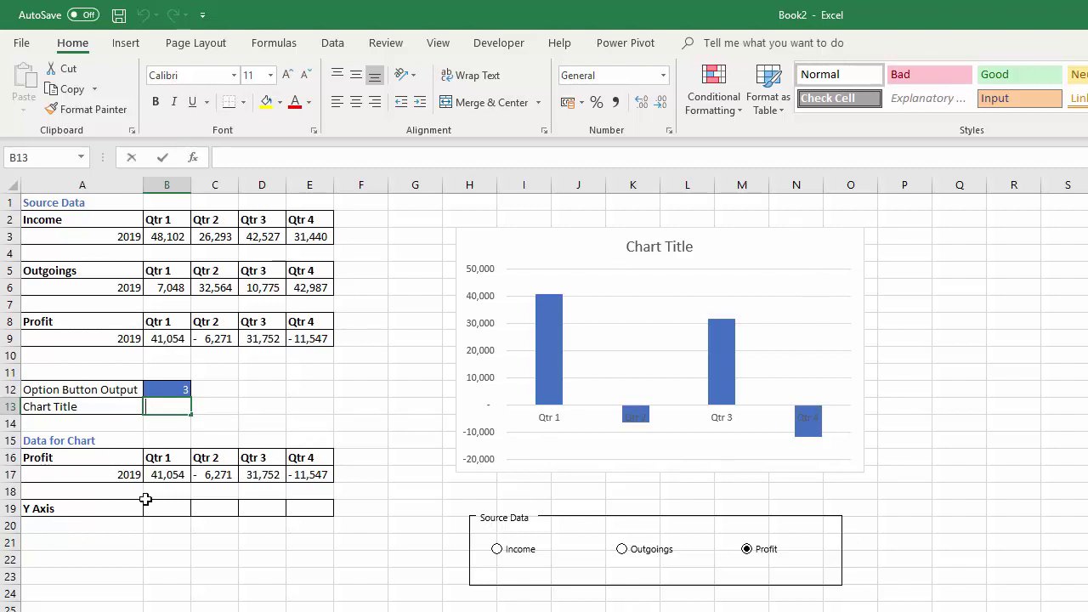
text(=)
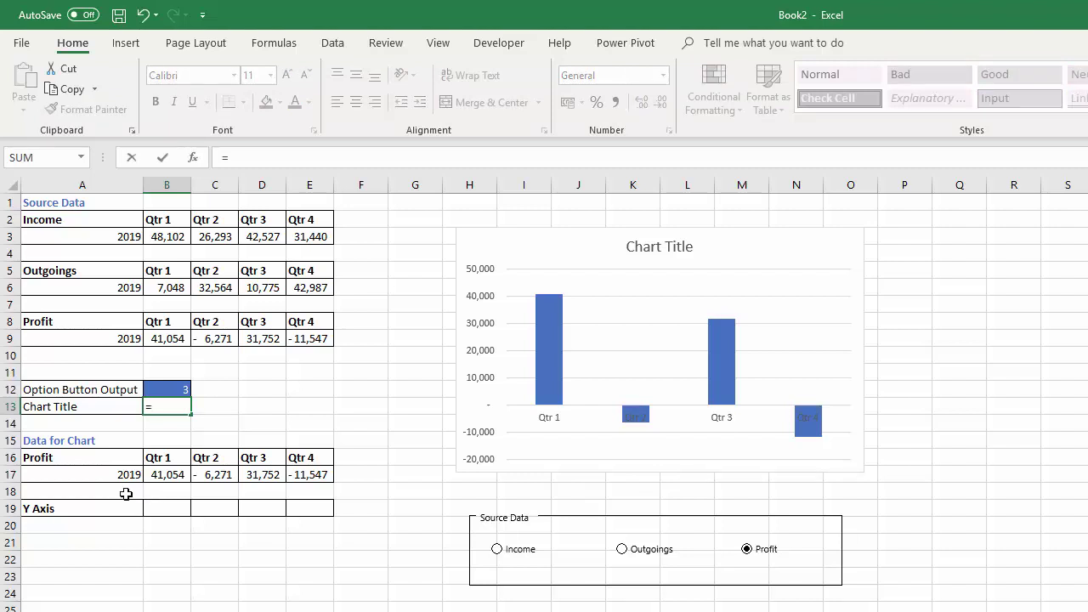
click(99, 456)
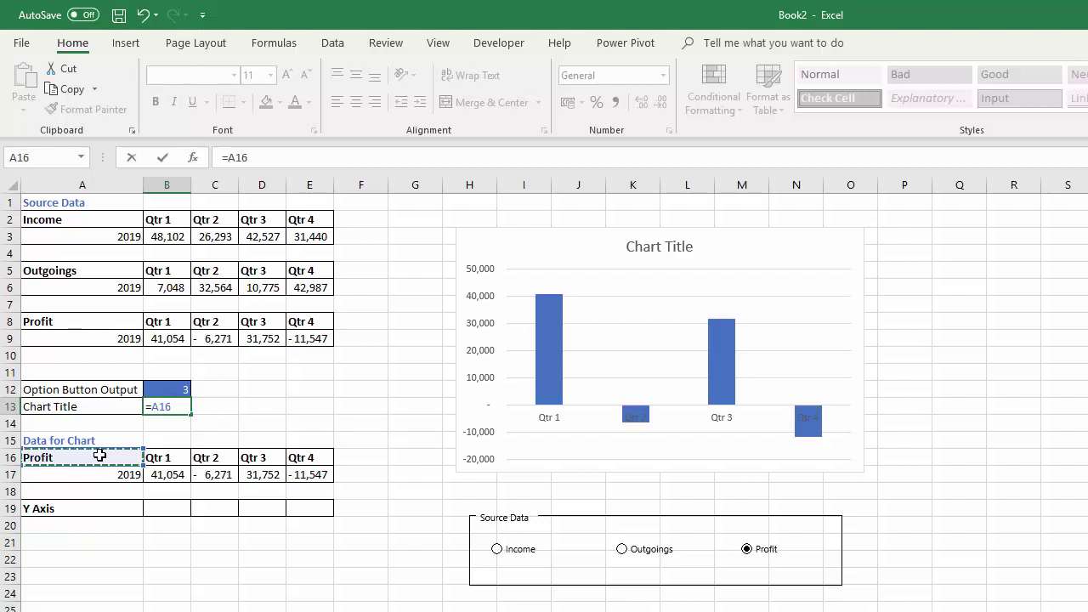
text(&" XYZ Ltd)
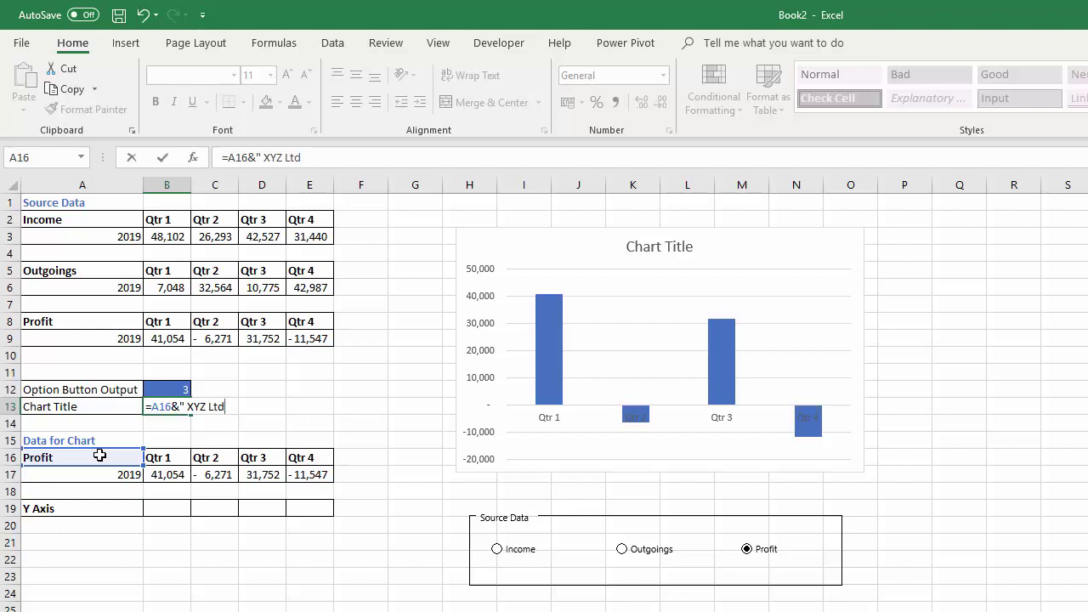
key(Return)
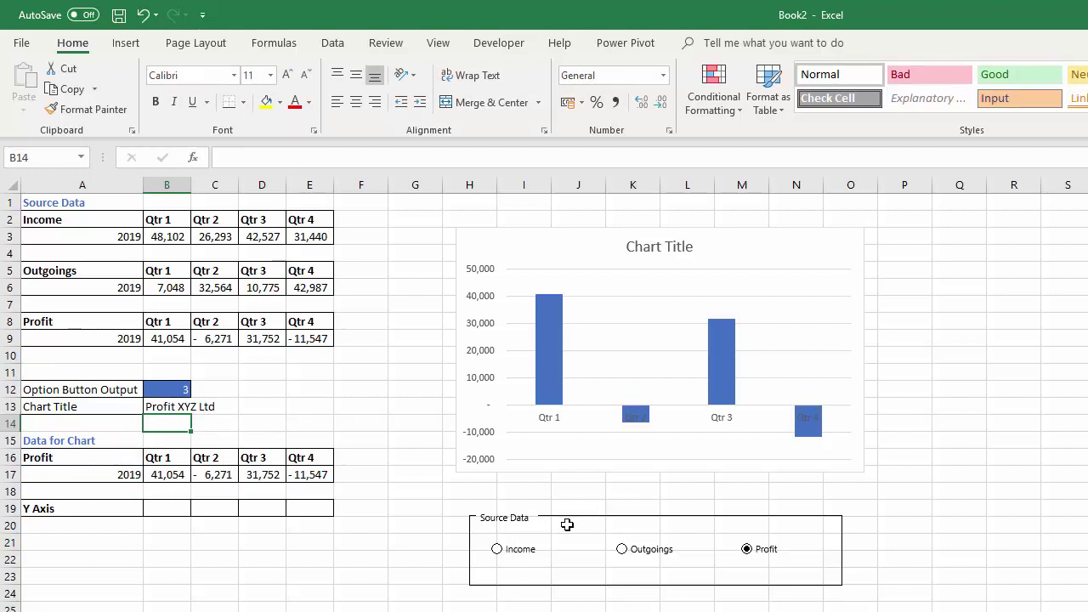
click(497, 550)
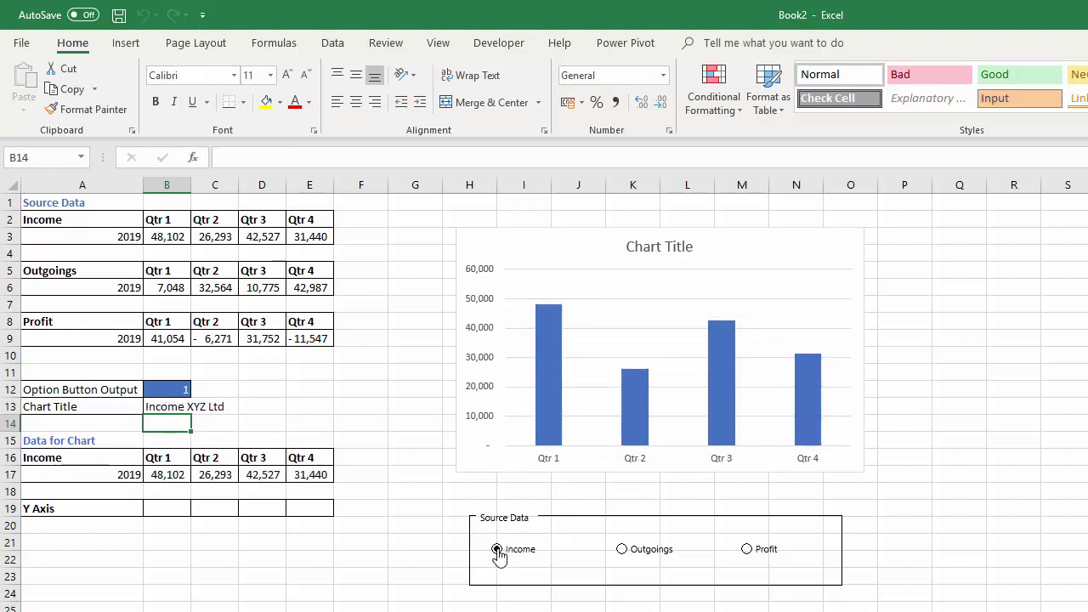
click(623, 550)
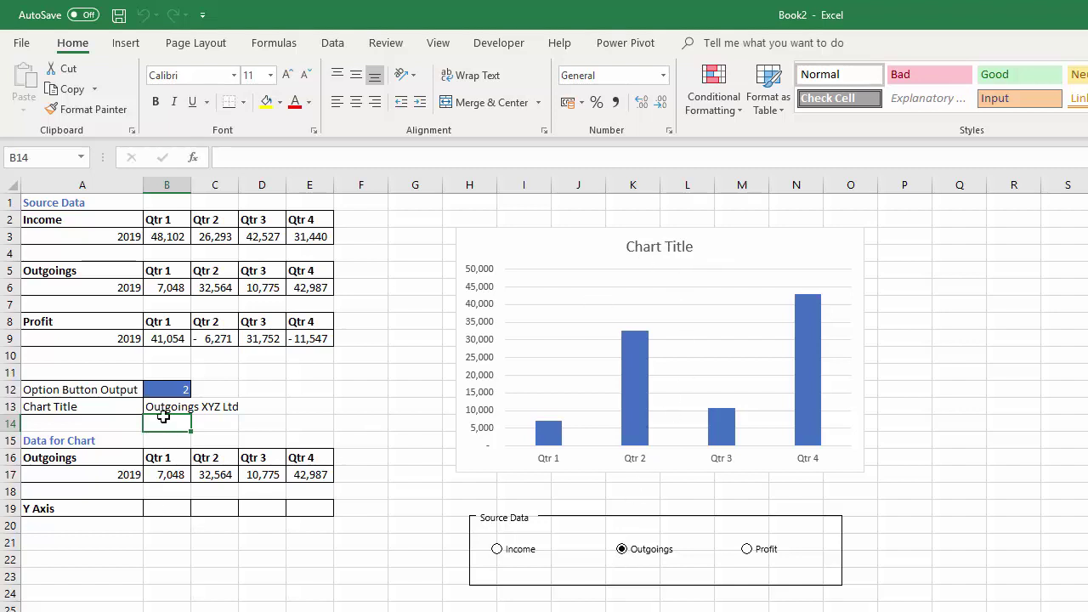
Step: Link the chart's title to cell B13 with =Sheet1!$B$13
click(652, 252)
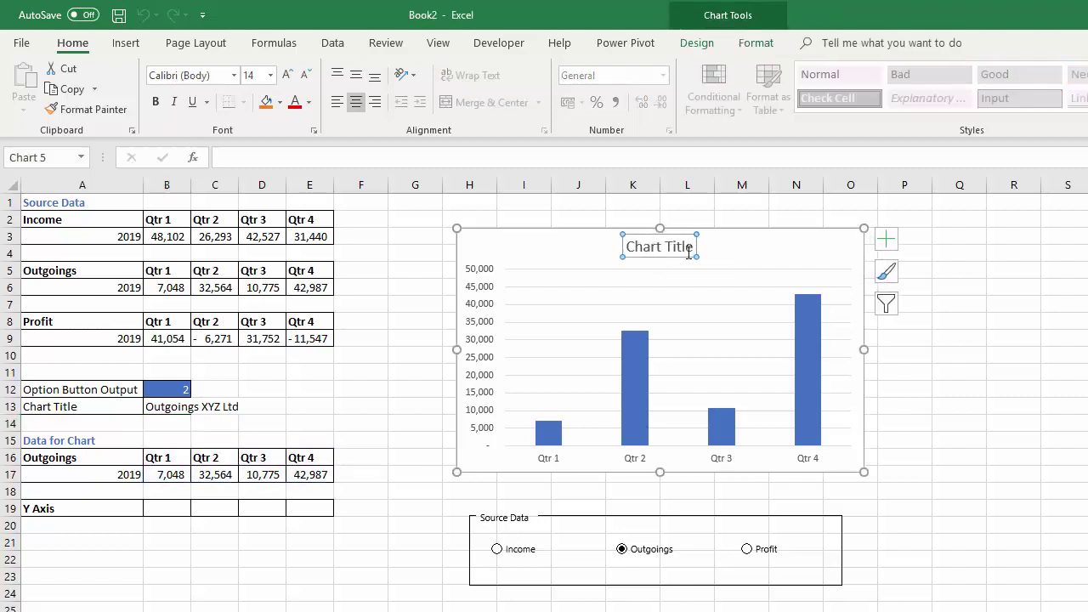
click(232, 161)
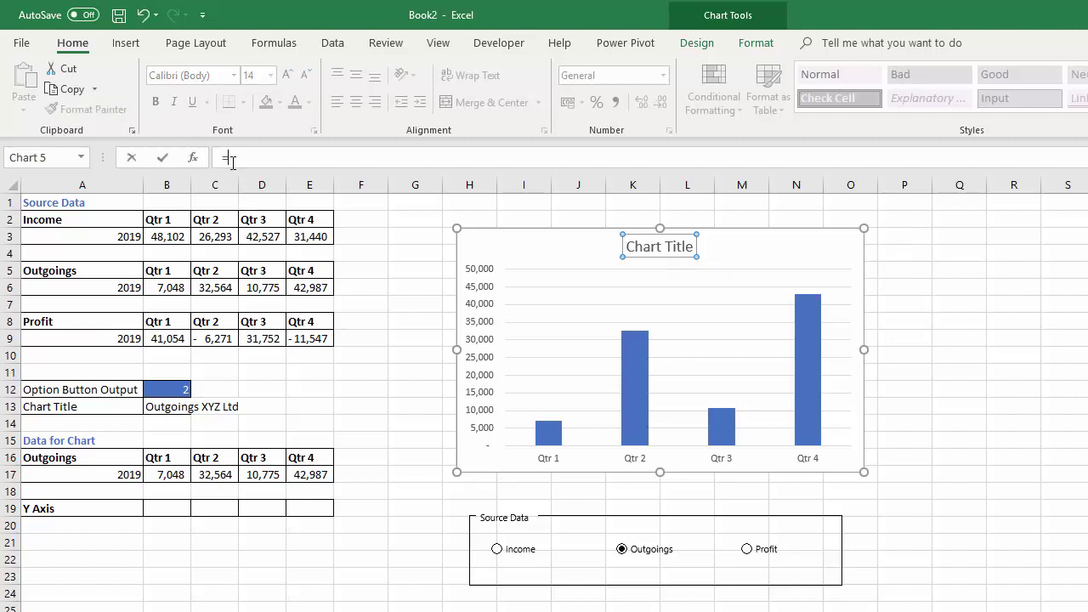
click(175, 404)
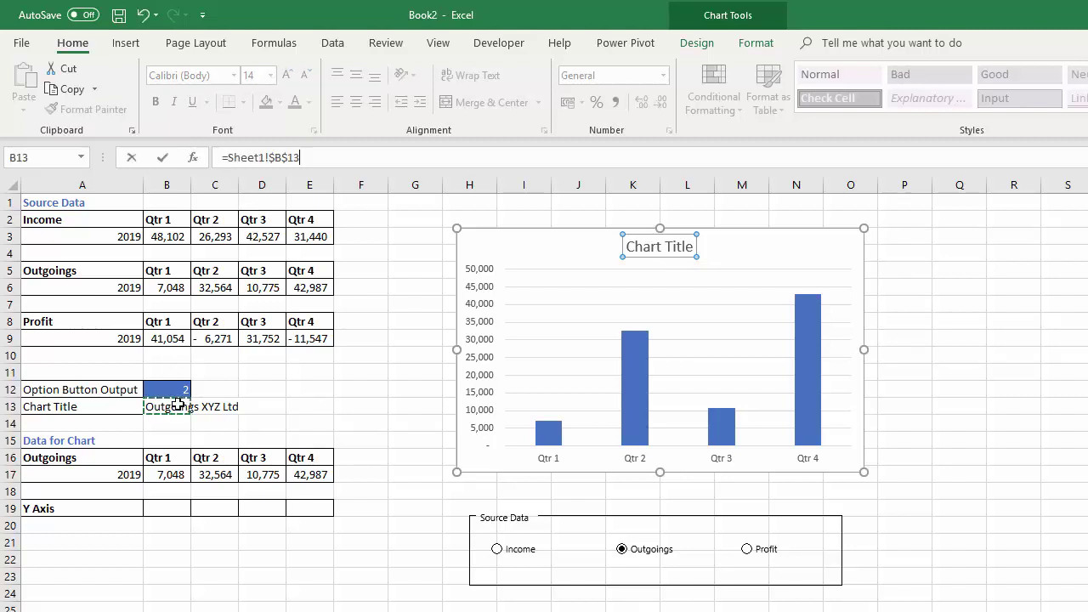
key(Return)
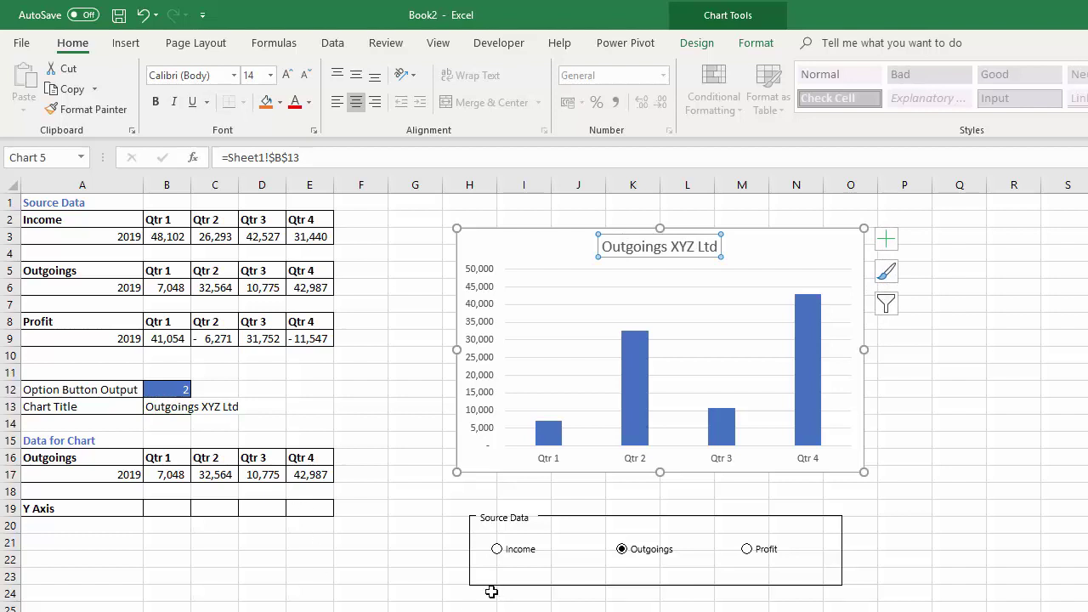
Step: Switch between the Income, Outgoings and Profit options to check the chart's linked title and vertical axis scale
click(497, 549)
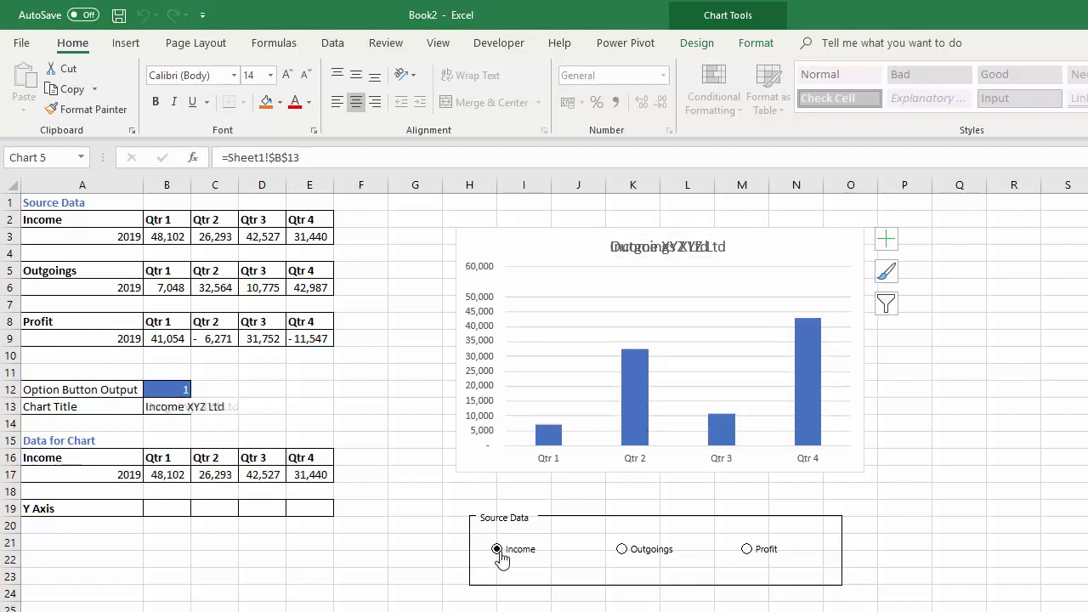
click(622, 551)
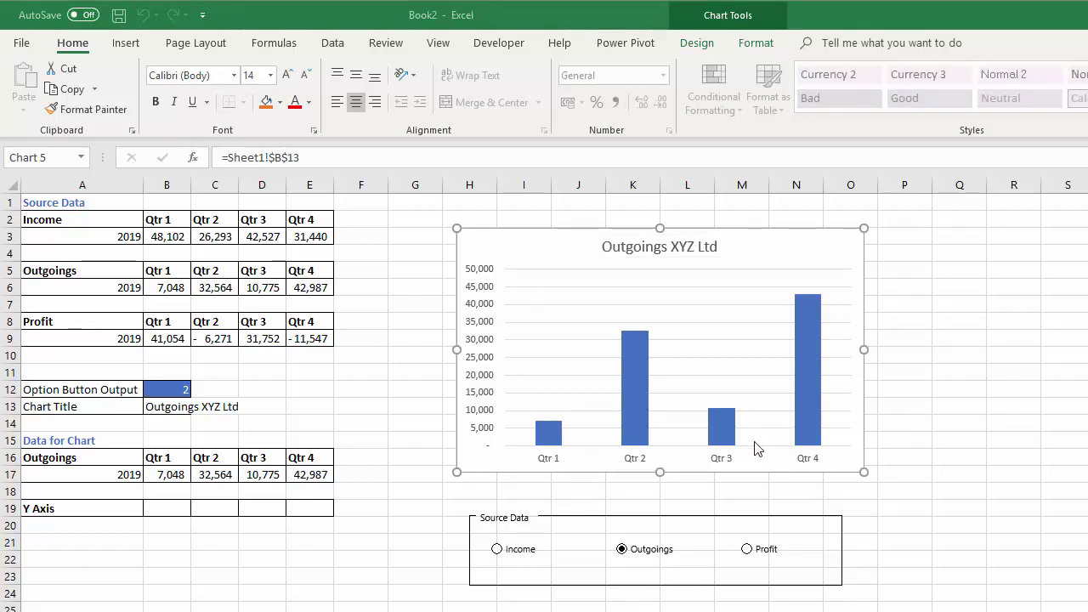
click(497, 549)
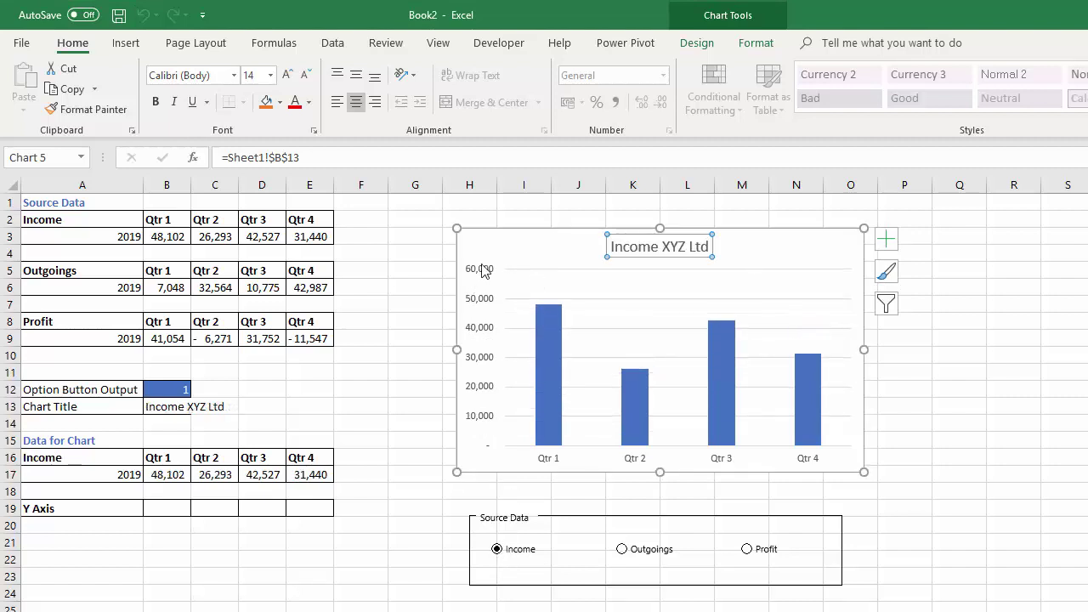
click(623, 550)
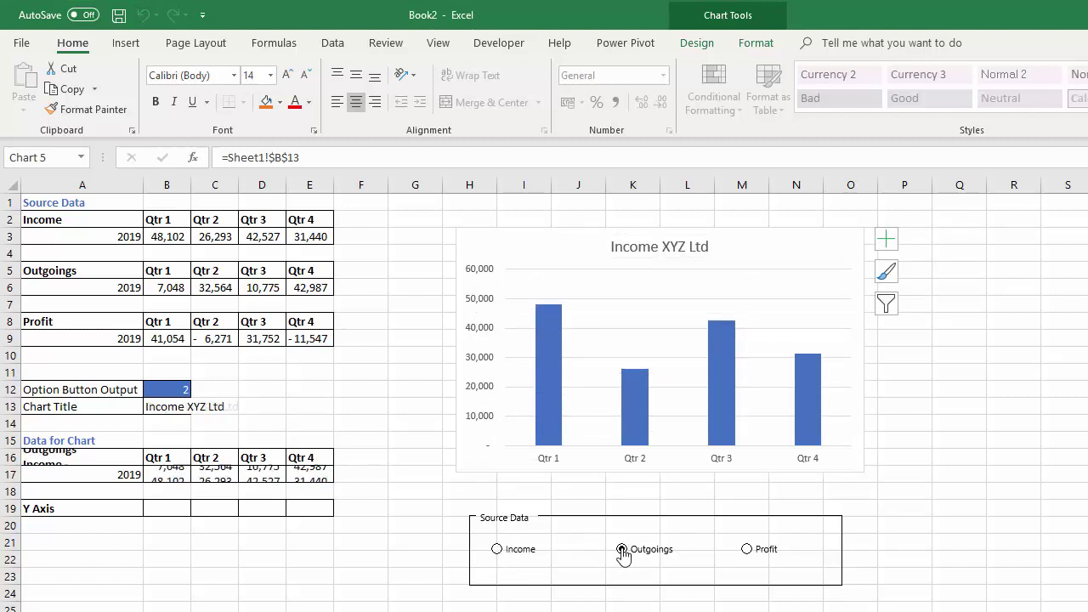
click(748, 549)
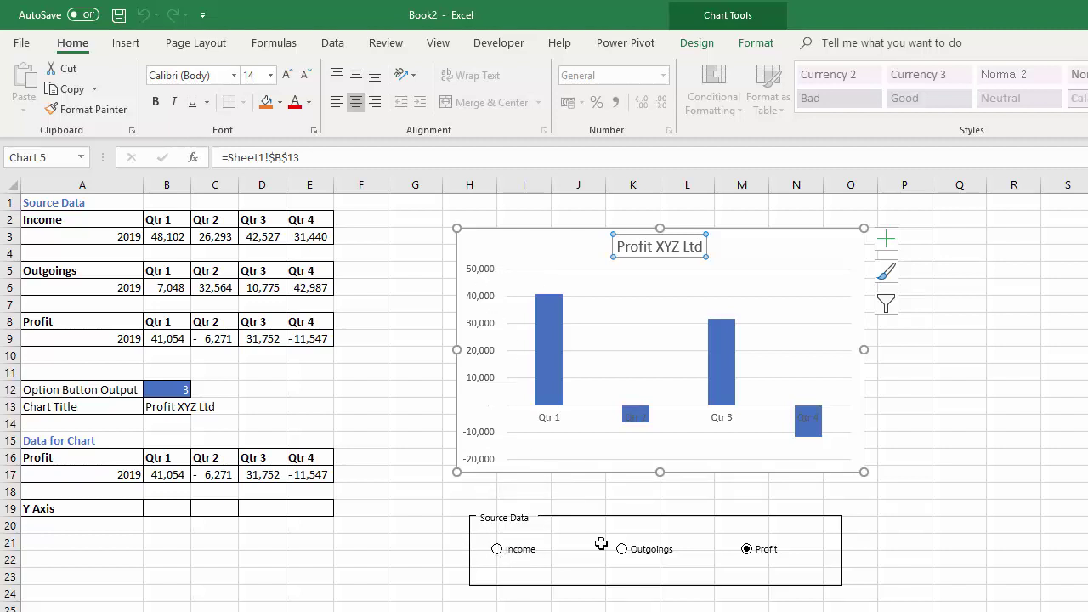
mouse_move(534, 385)
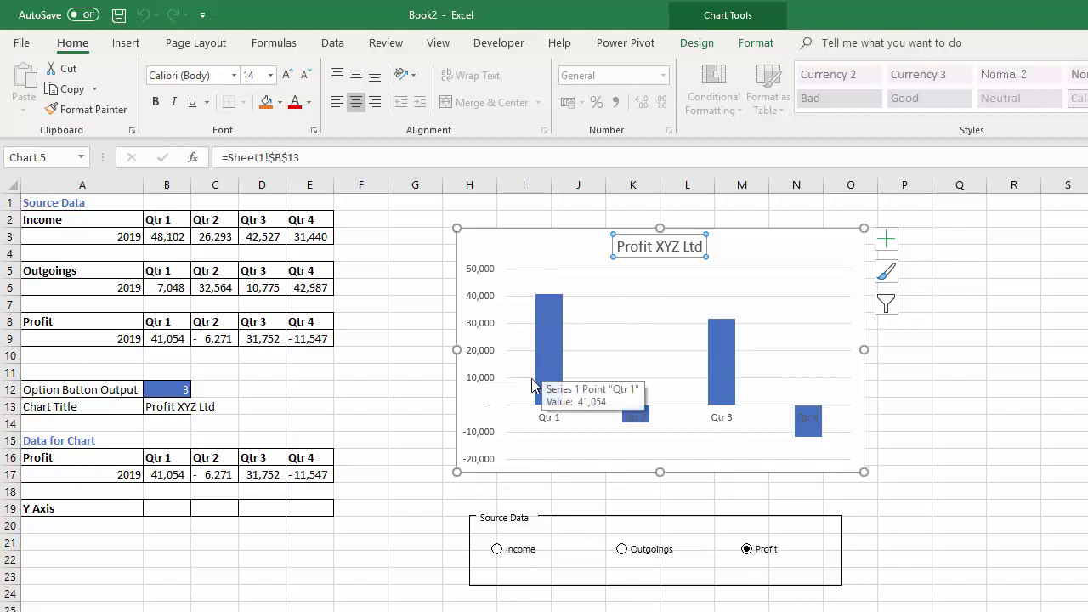
Step: Enter =MIN(B3:E3,B6:E6,B9:E9) in cell B19 of the Y Axis row, covering the Income, Outgoings and Profit figures
click(167, 509)
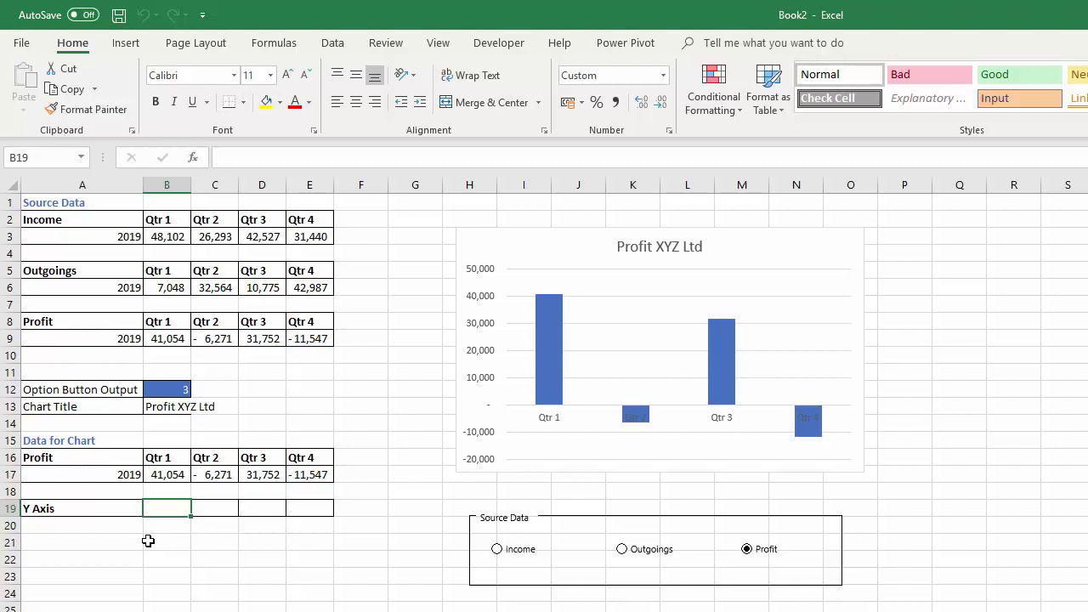
text(=min)
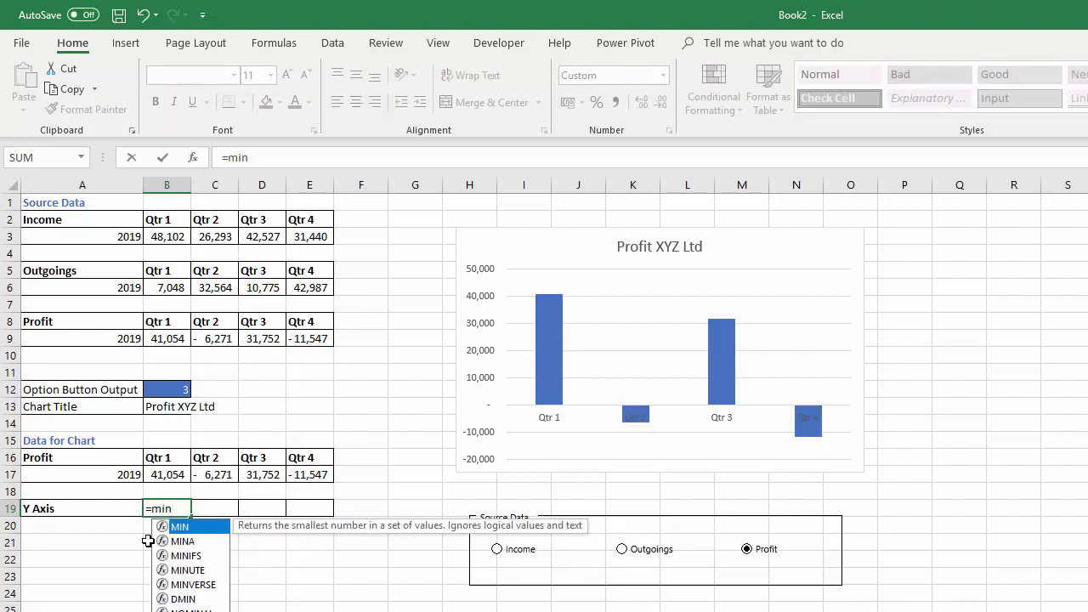
text(()
drag(162, 236, 317, 235)
text(,)
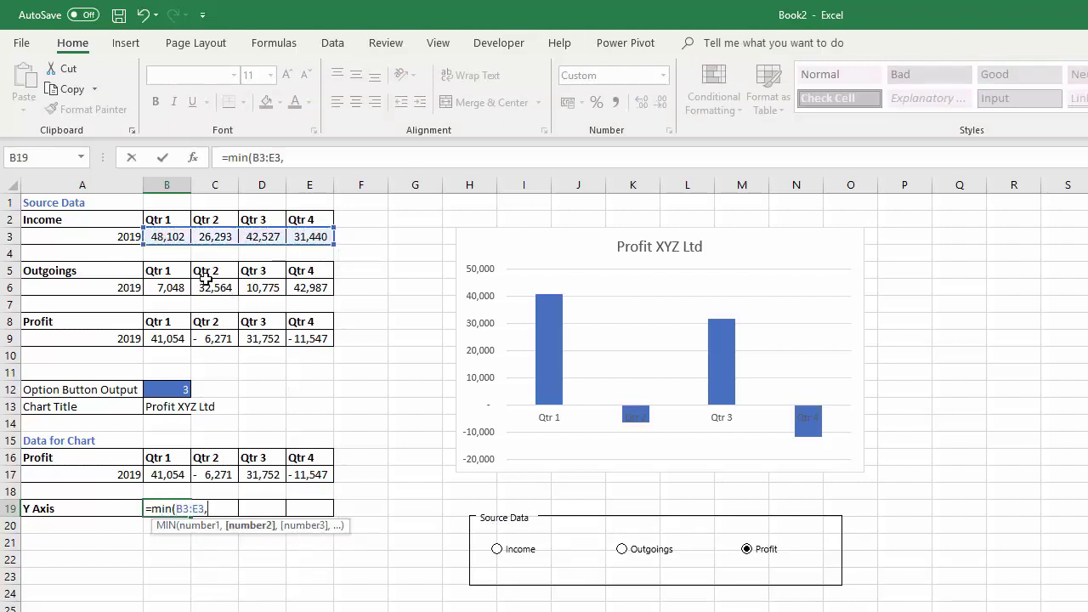
drag(178, 284, 297, 289)
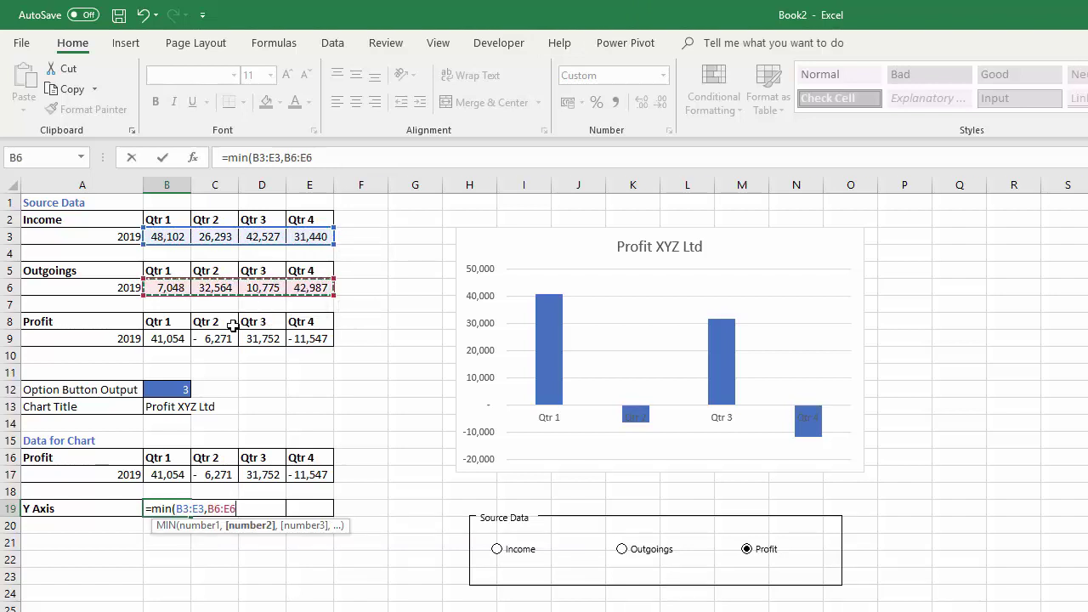
text(,)
drag(166, 338, 301, 339)
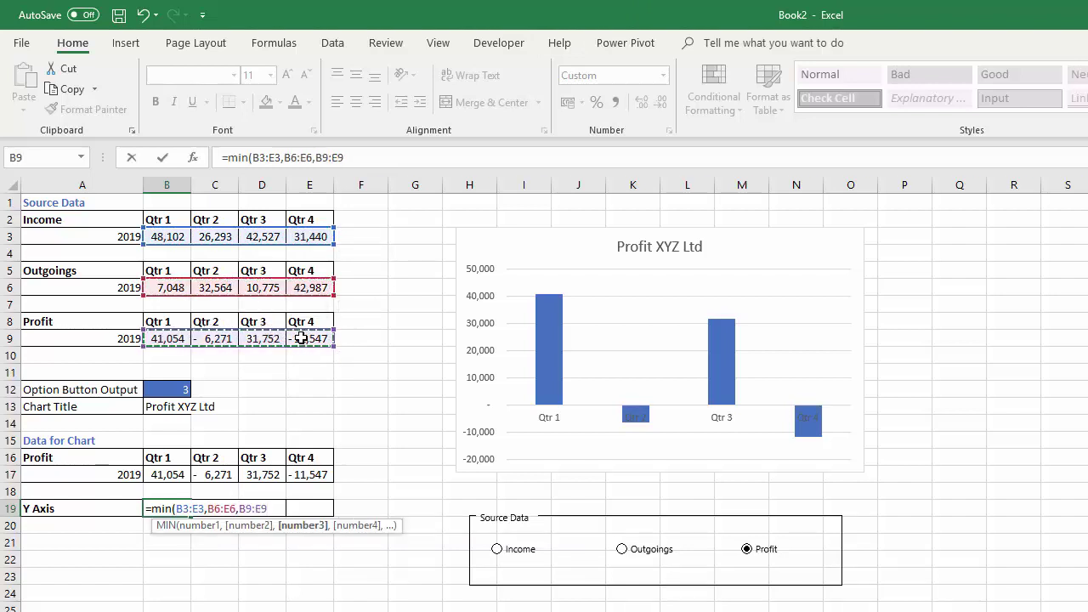
text())
key(Return)
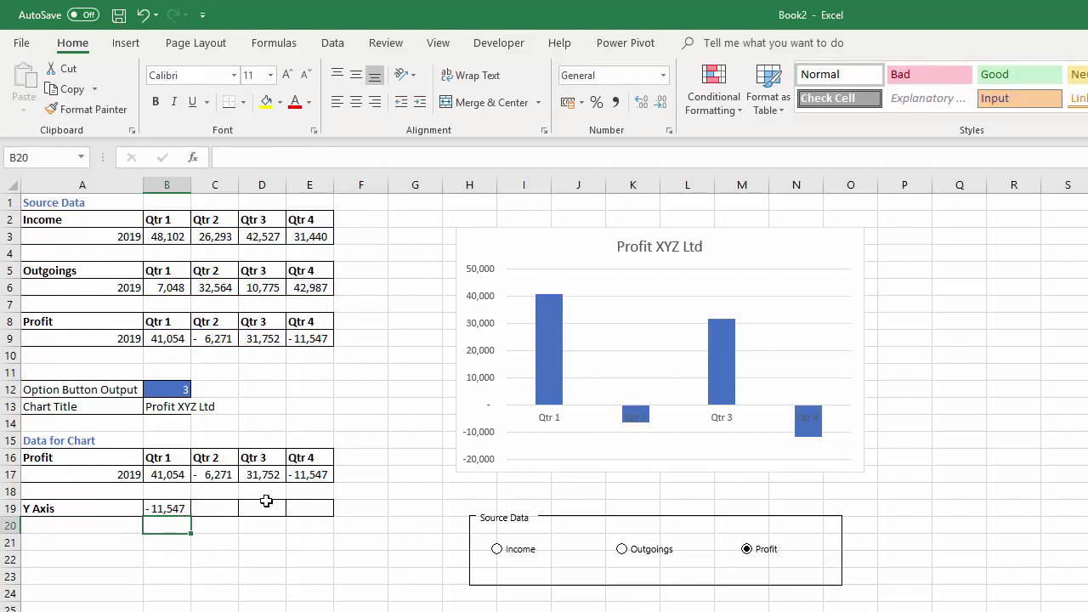
Step: Enter =MAX(B3:E3,B6:E6,B9:E9) in cell E19 of the Y Axis row
click(304, 509)
text(=)
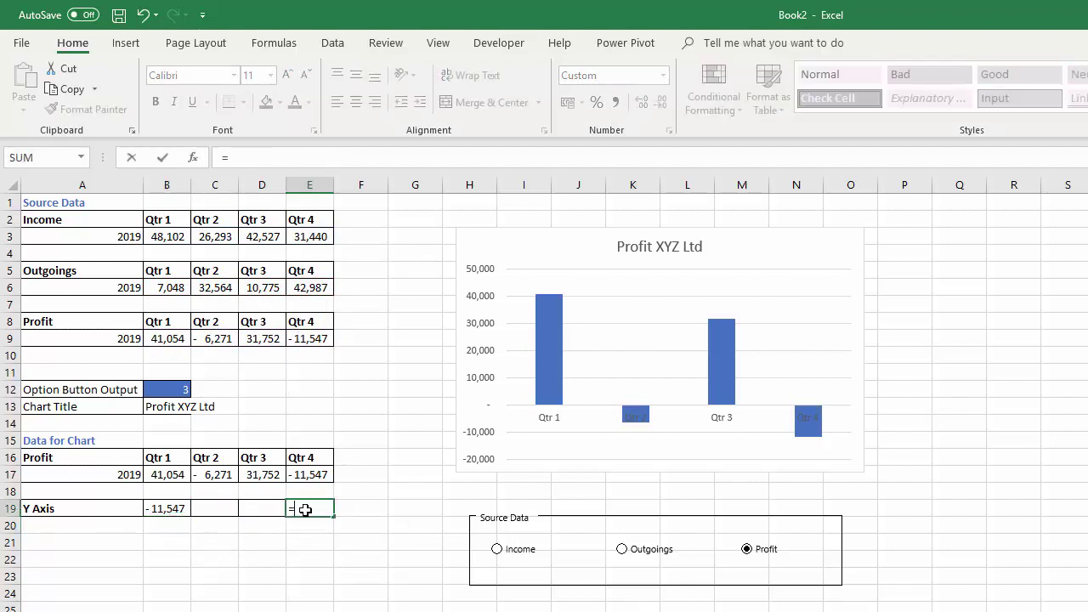
text(max()
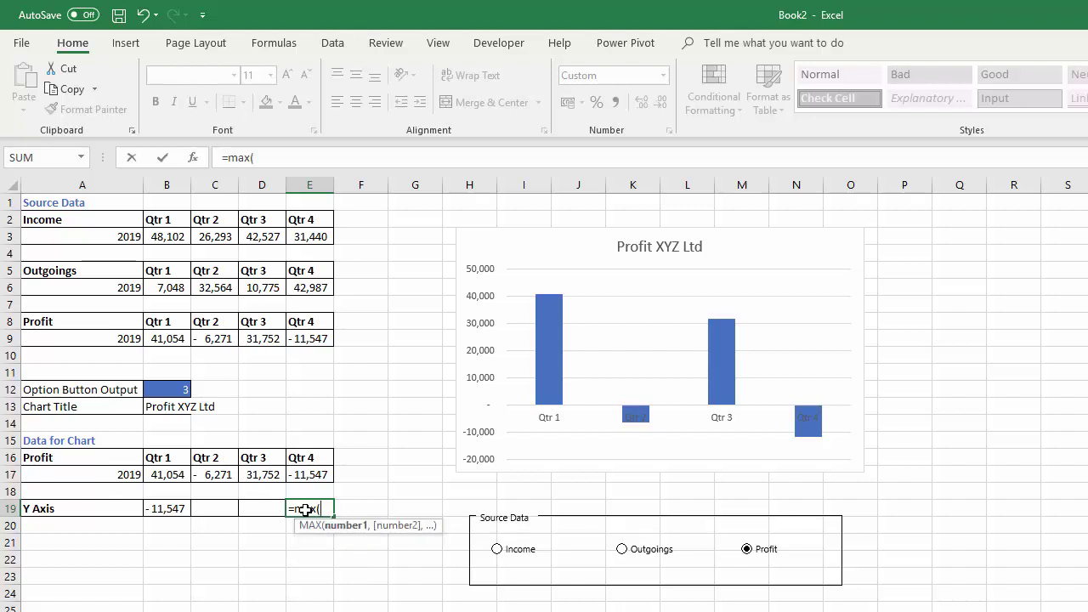
drag(170, 238, 316, 238)
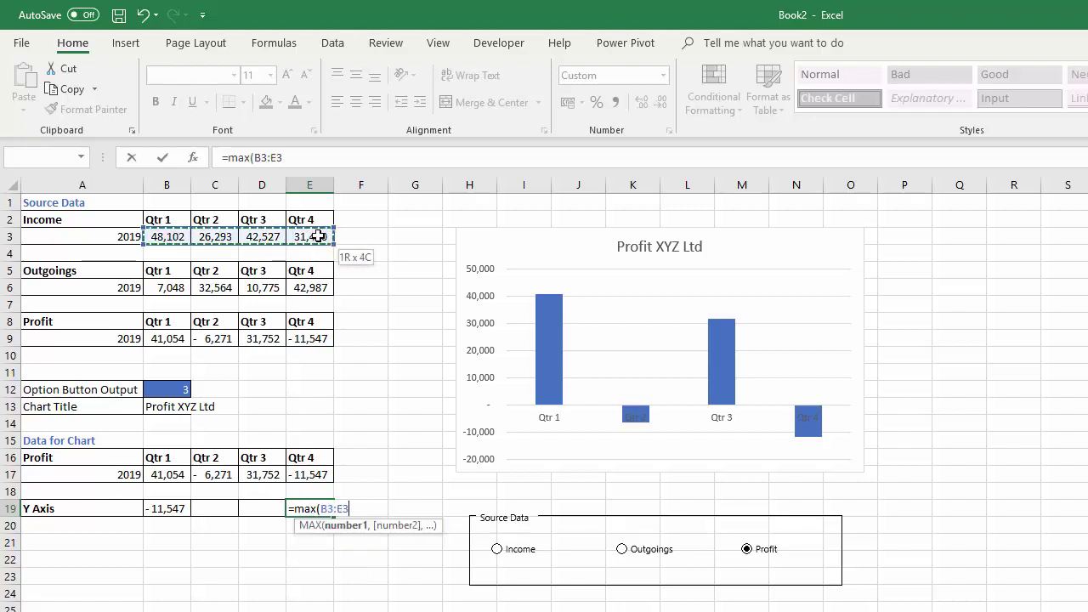
text(,)
drag(166, 288, 319, 287)
text(,)
drag(164, 338, 303, 333)
text())
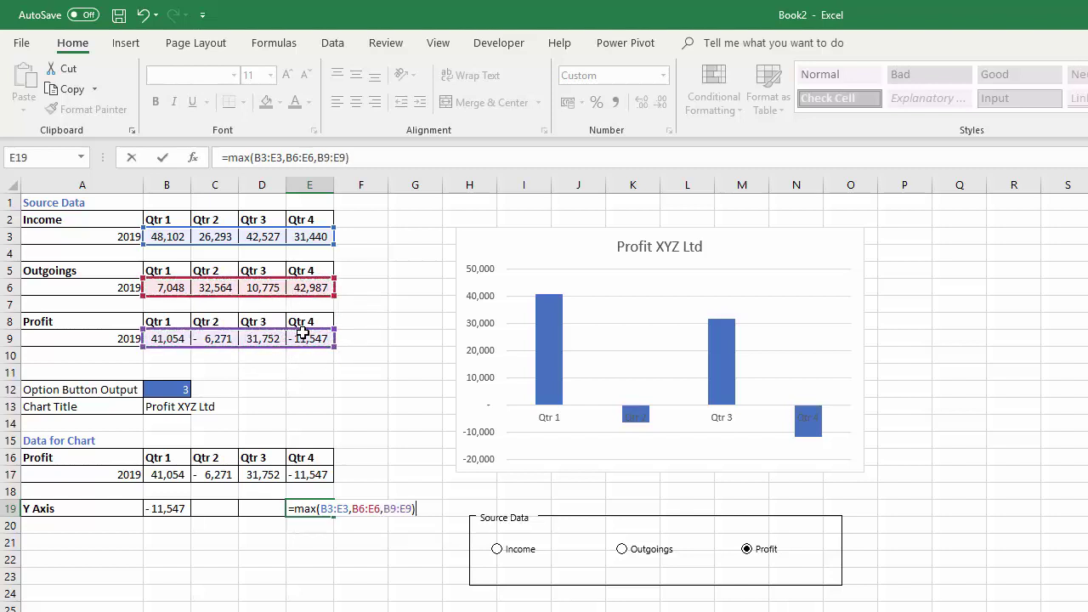
key(Return)
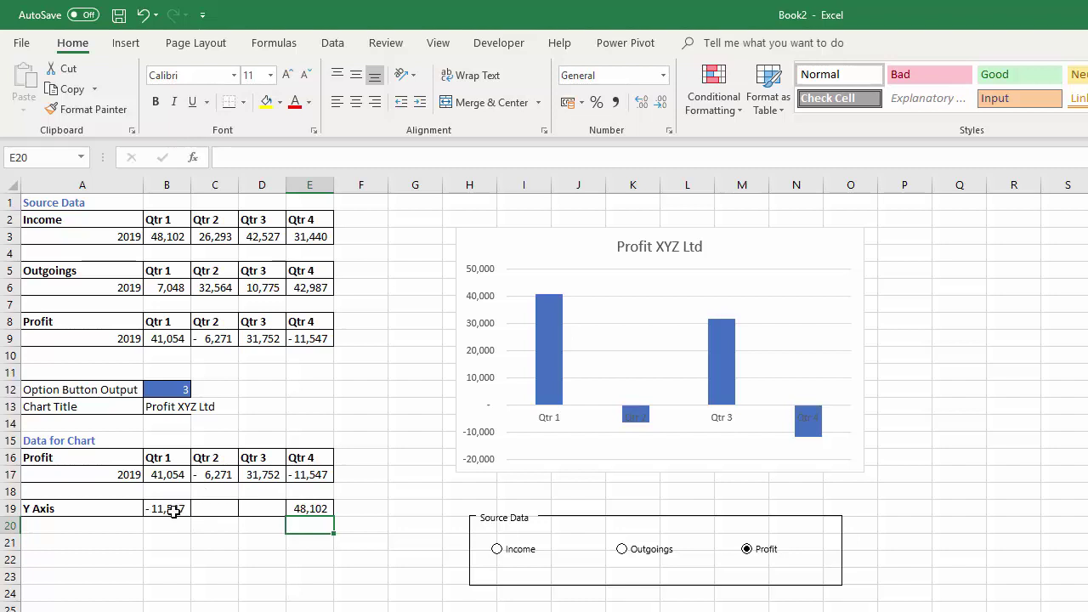
Step: Add a second data series to the chart, named from cell A19 with values from =Sheet1!$B$19:$E$19
click(1036, 564)
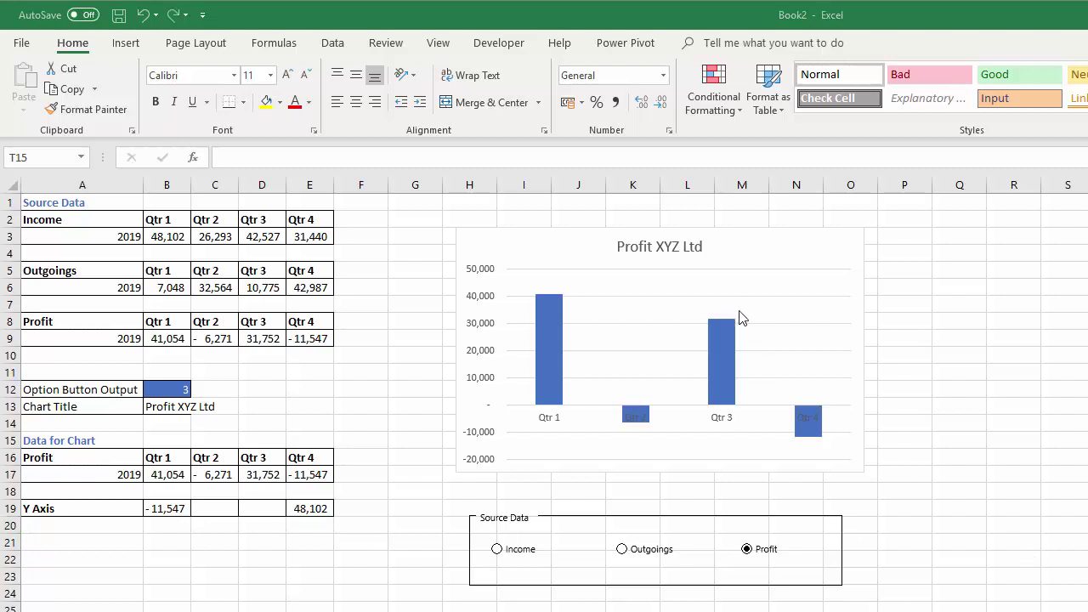
click(745, 248)
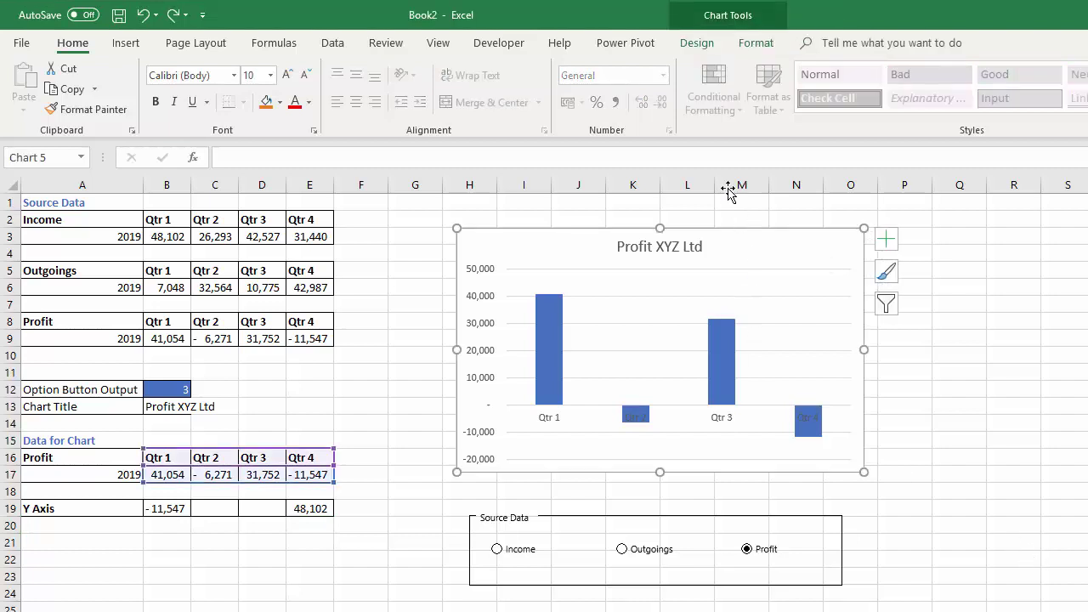
click(699, 44)
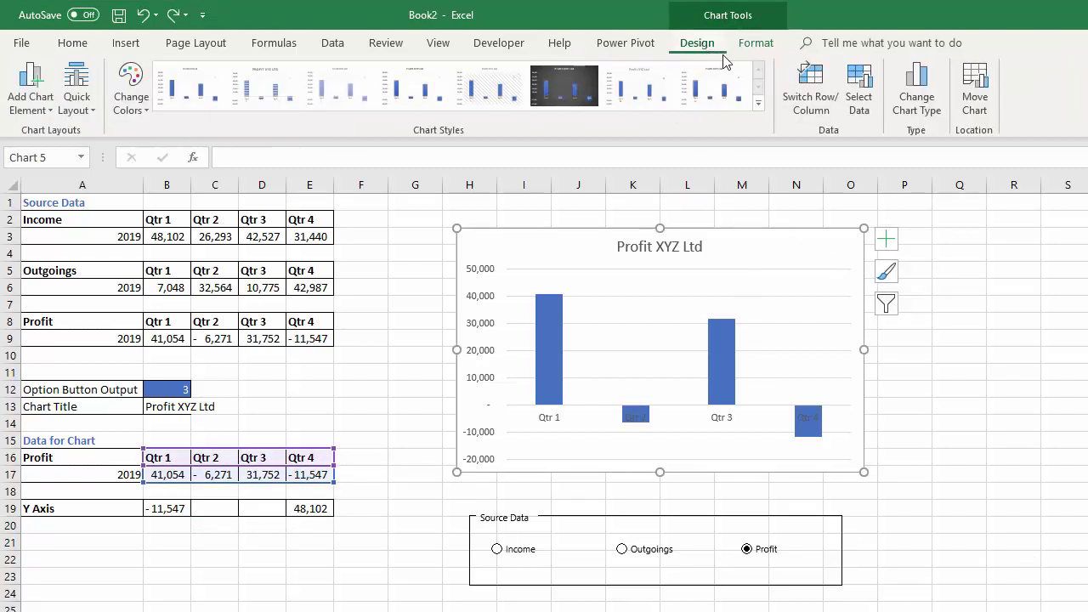
click(852, 113)
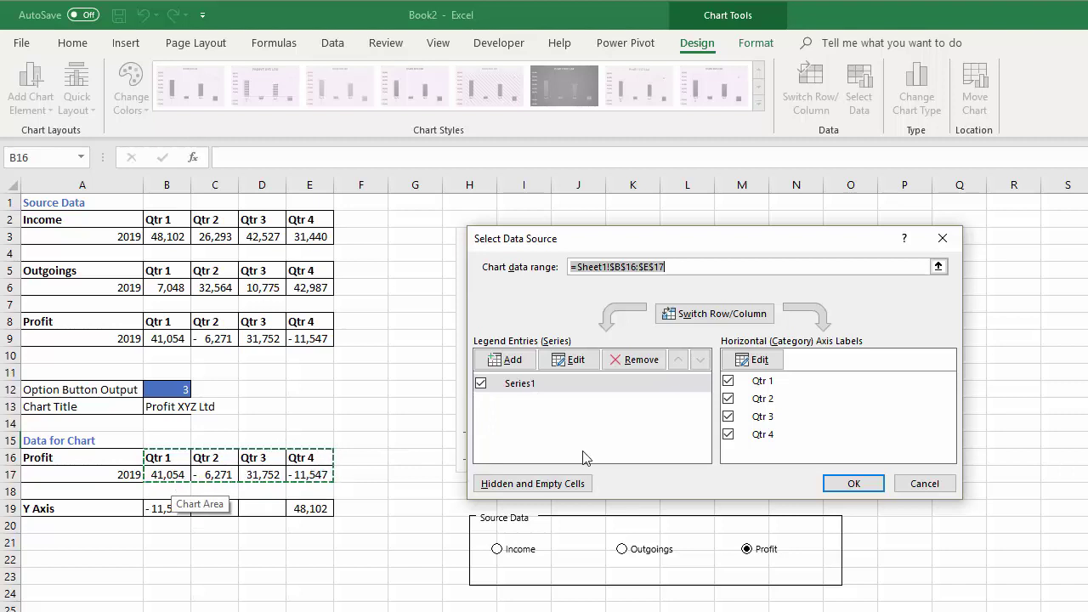
click(512, 361)
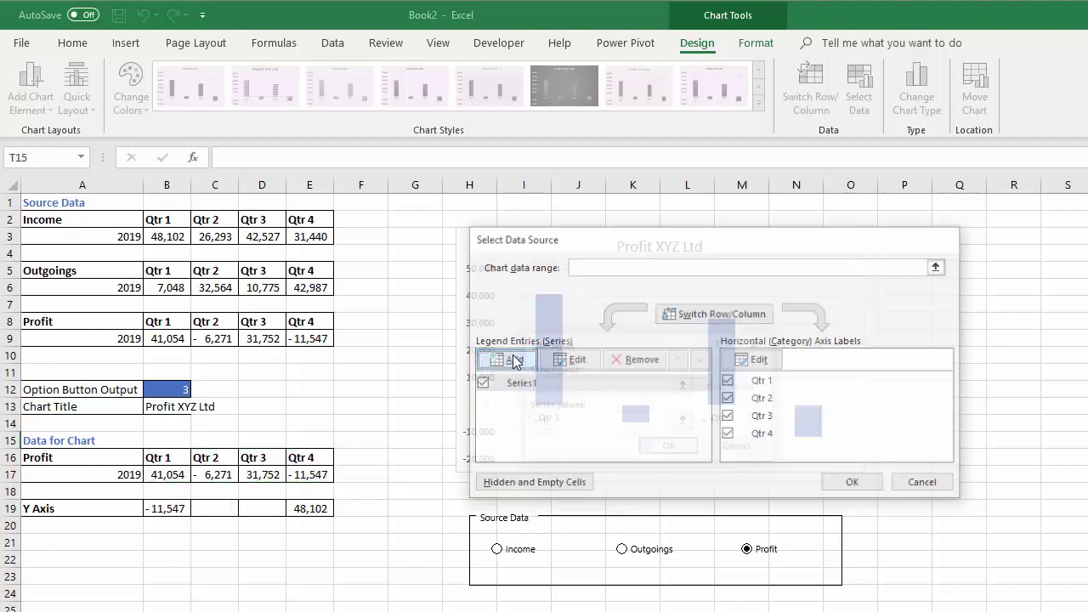
click(38, 510)
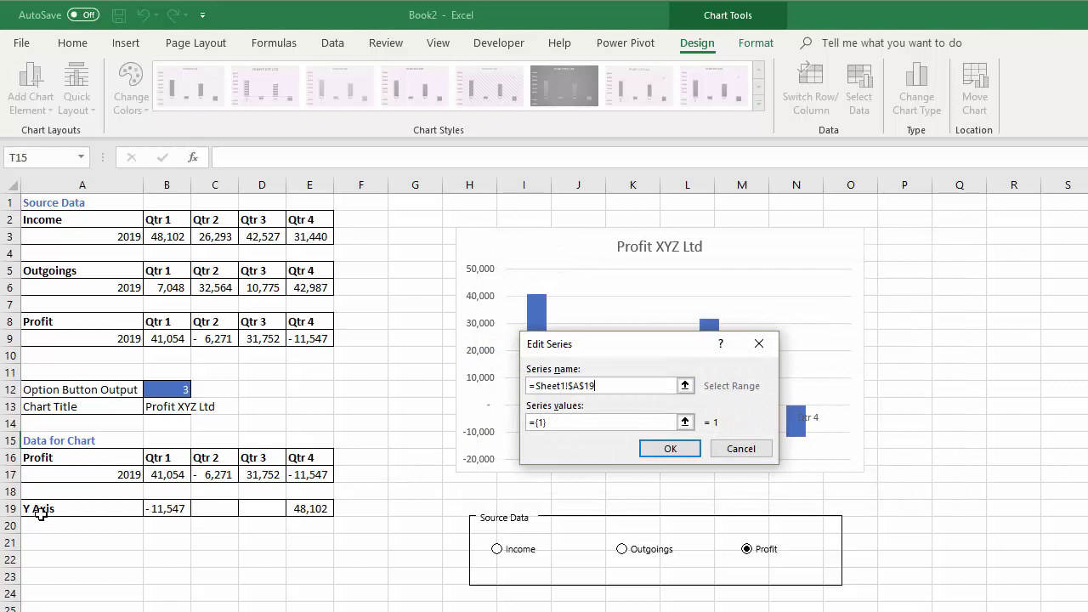
click(555, 423)
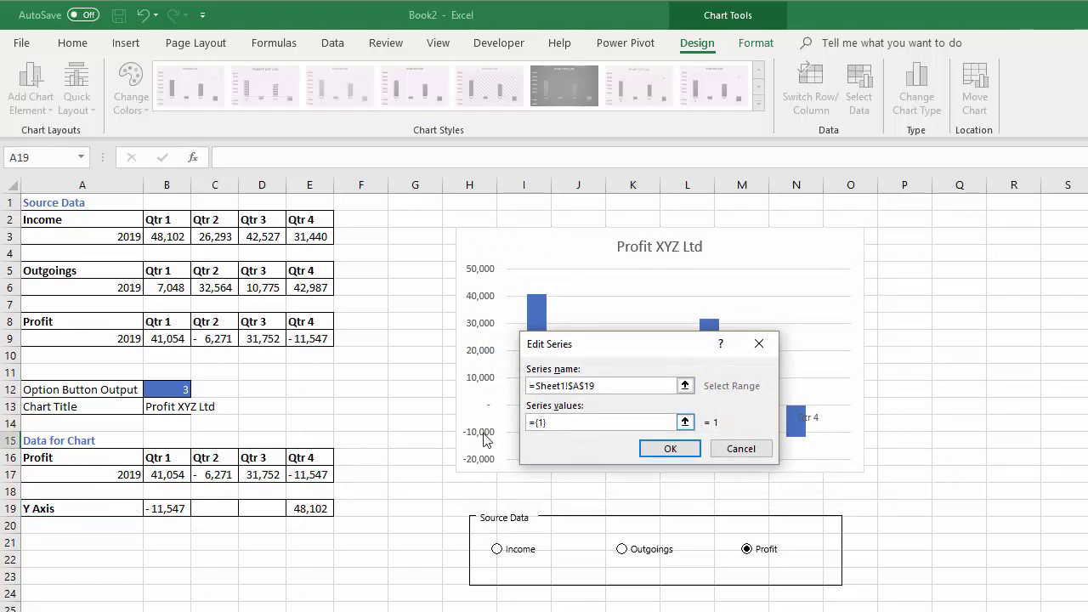
drag(568, 423, 534, 422)
key(BackSpace)
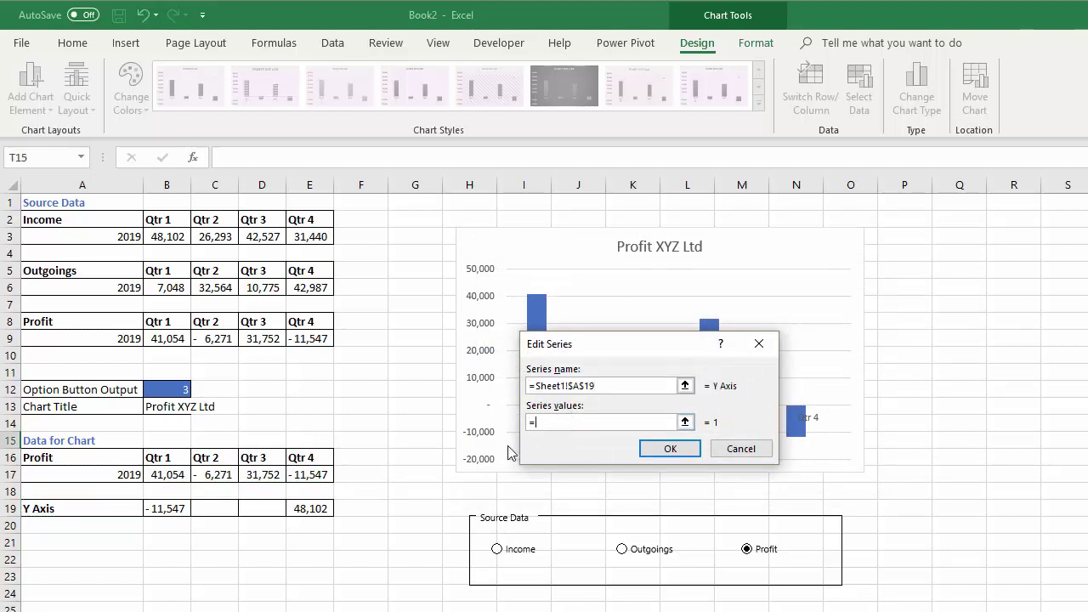
drag(174, 510, 332, 508)
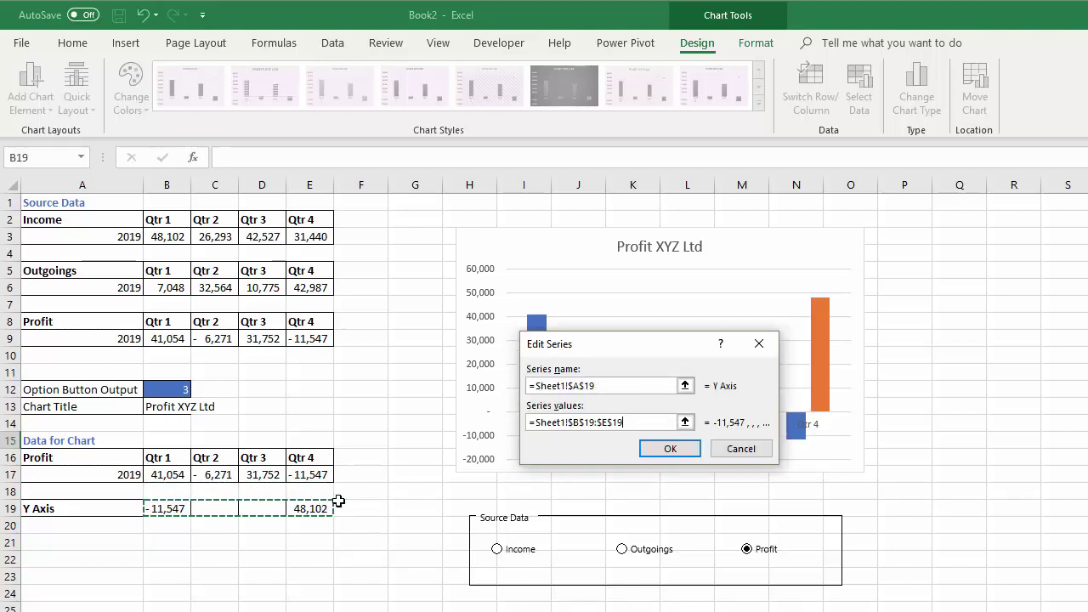
click(665, 451)
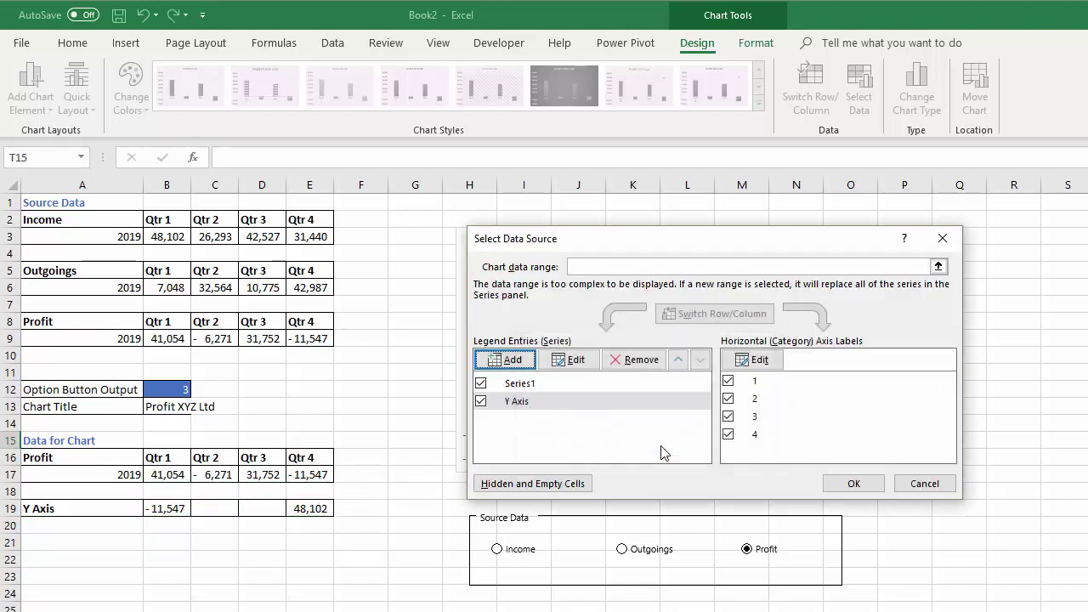
click(851, 483)
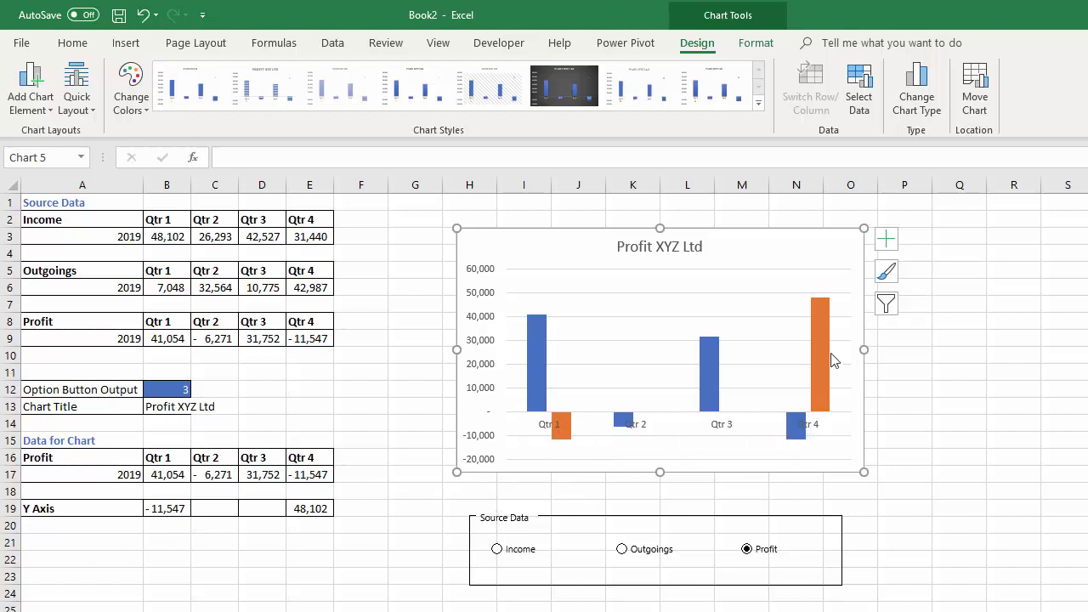
Step: Change the chart type of the Y Axis series to Scatter, leaving Series1 as Clustered Column
mouse_move(829, 353)
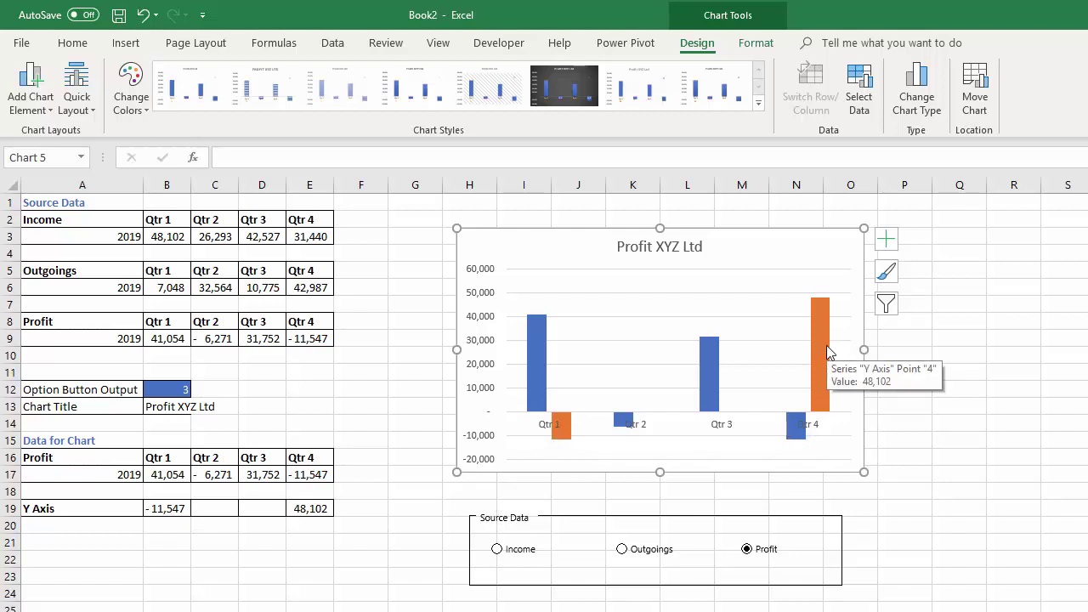
click(903, 372)
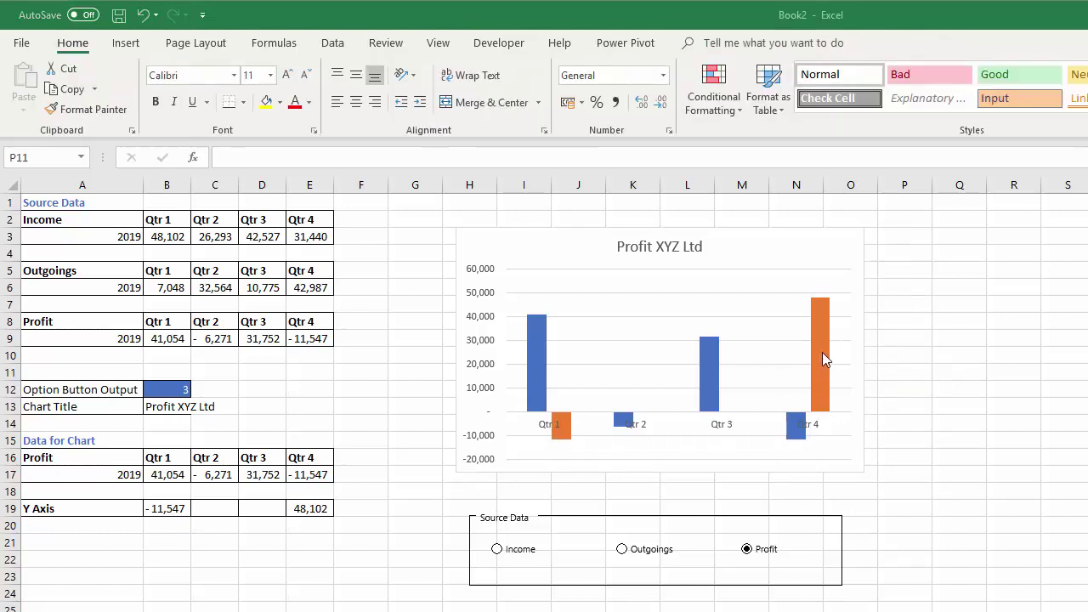
mouse_move(822, 352)
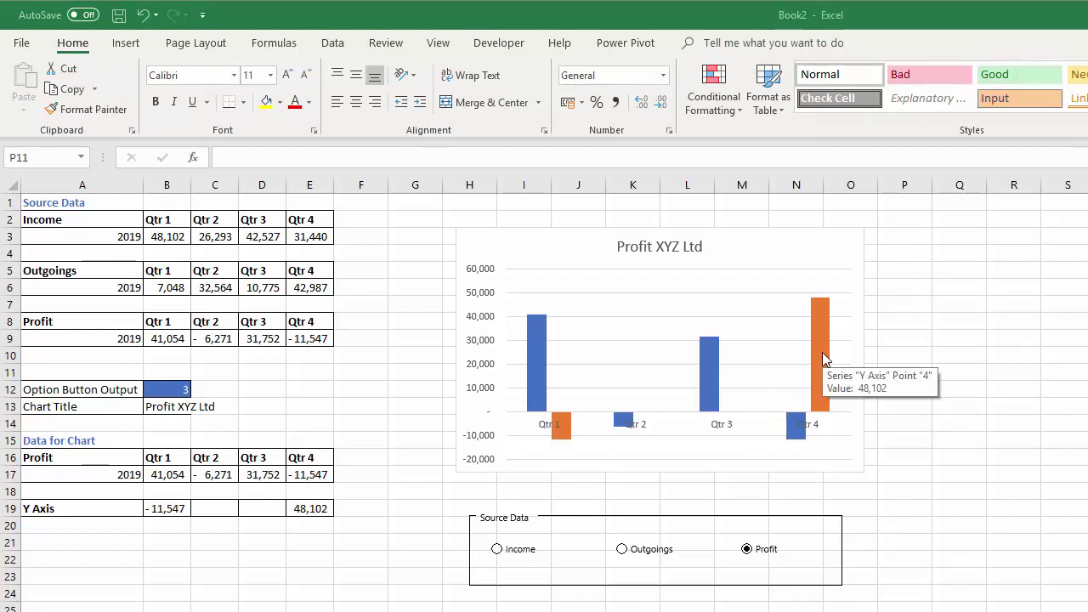
click(822, 352)
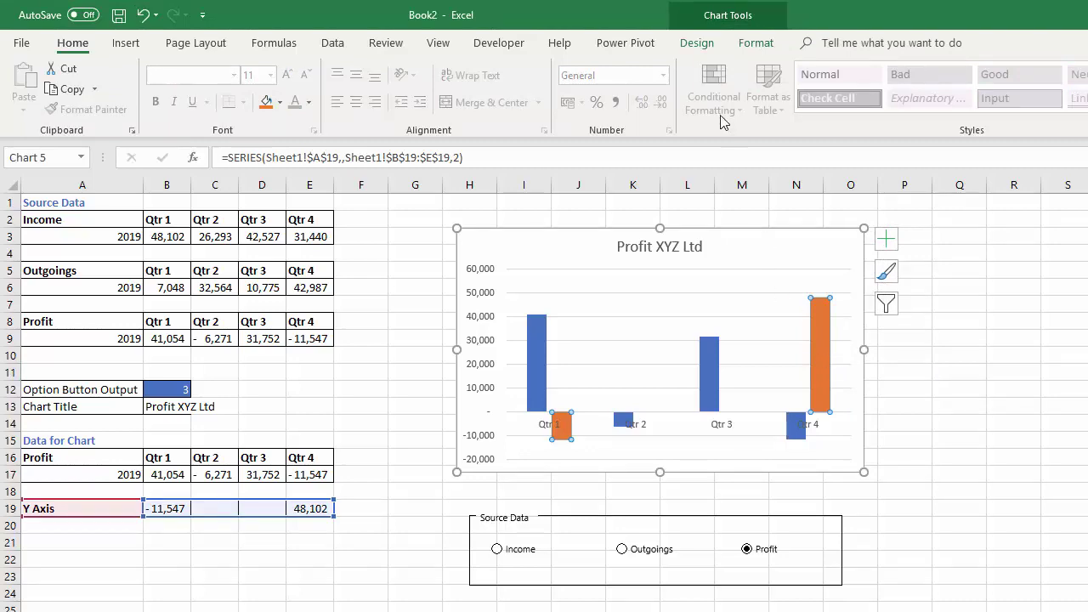
click(699, 44)
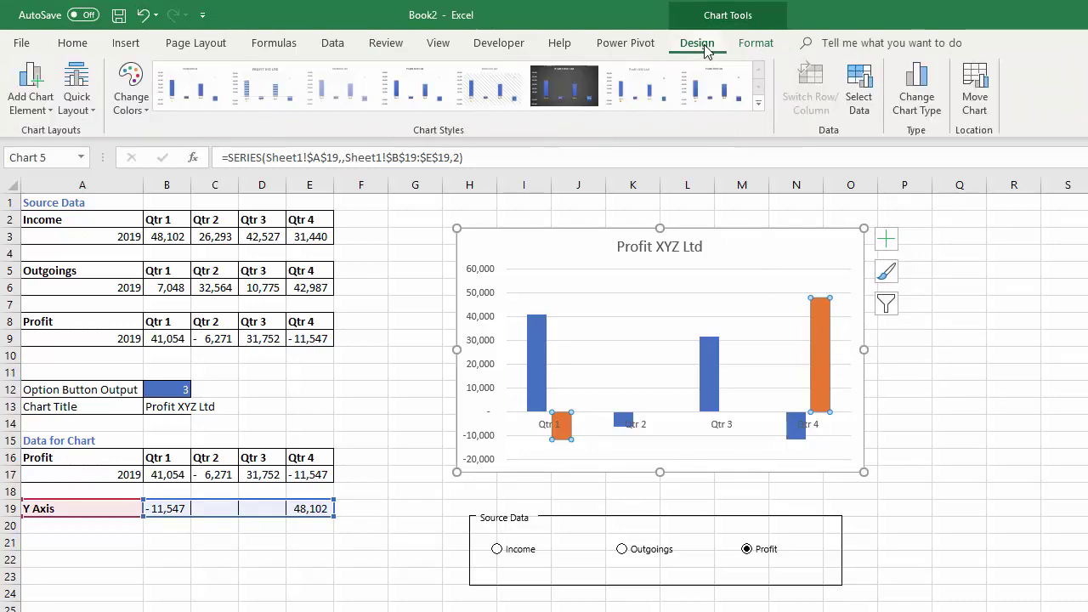
click(939, 94)
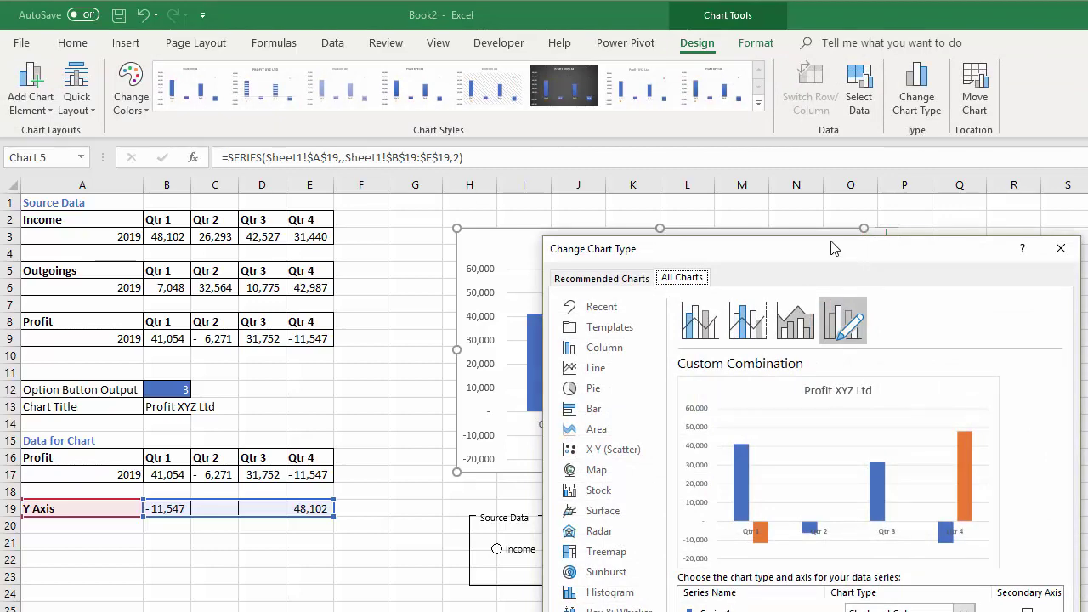
drag(837, 248, 332, 54)
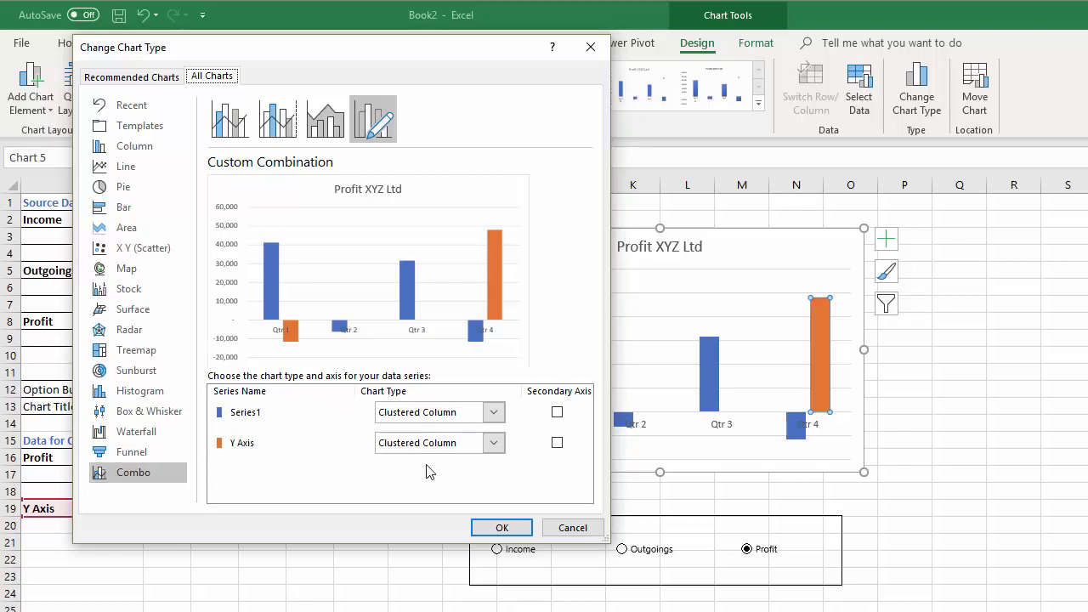
click(493, 442)
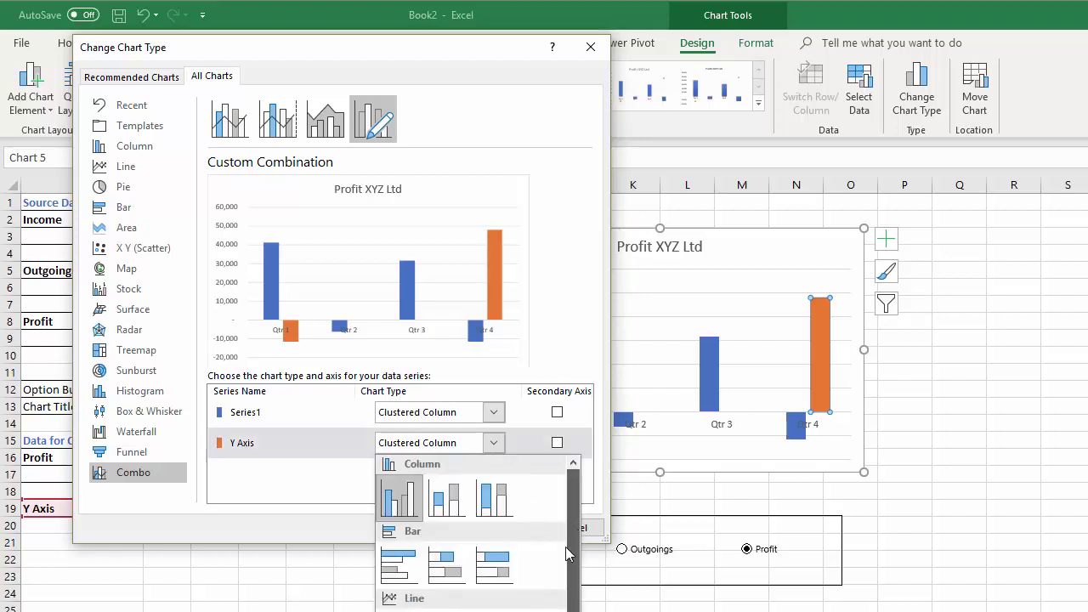
scroll(566, 554, down, 3)
click(475, 594)
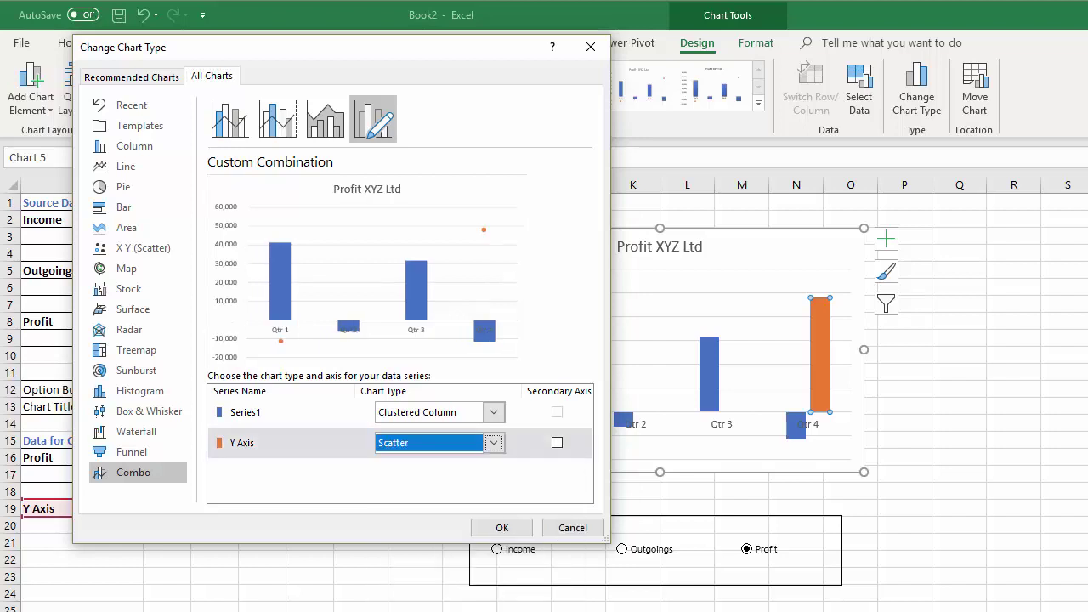
click(510, 528)
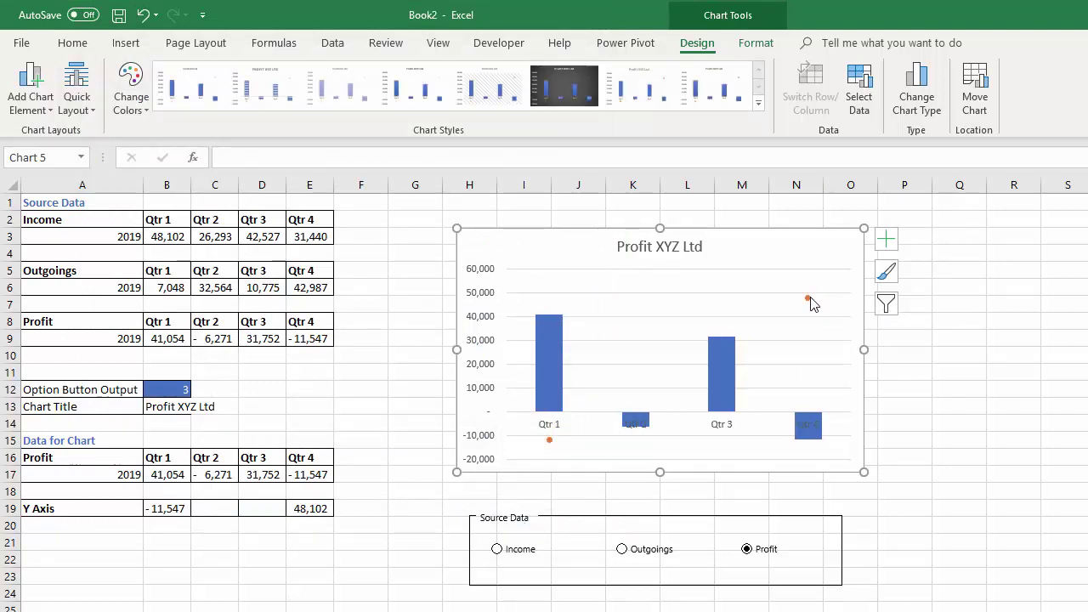
Step: Hide the scatter markers of the Y Axis series through its data series formatting
mouse_move(810, 302)
click(808, 301)
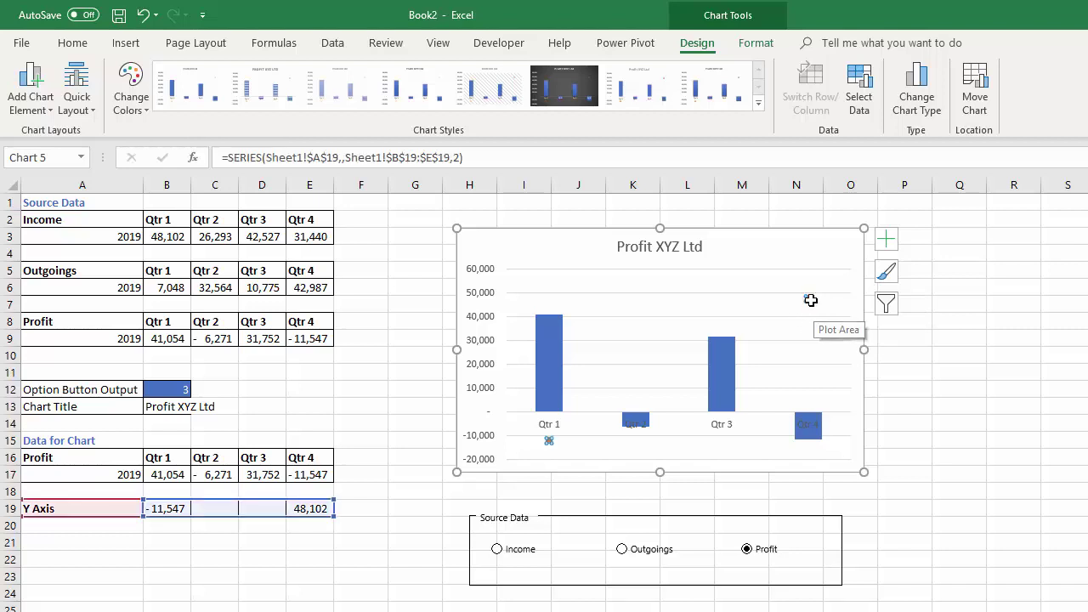
right_click(807, 297)
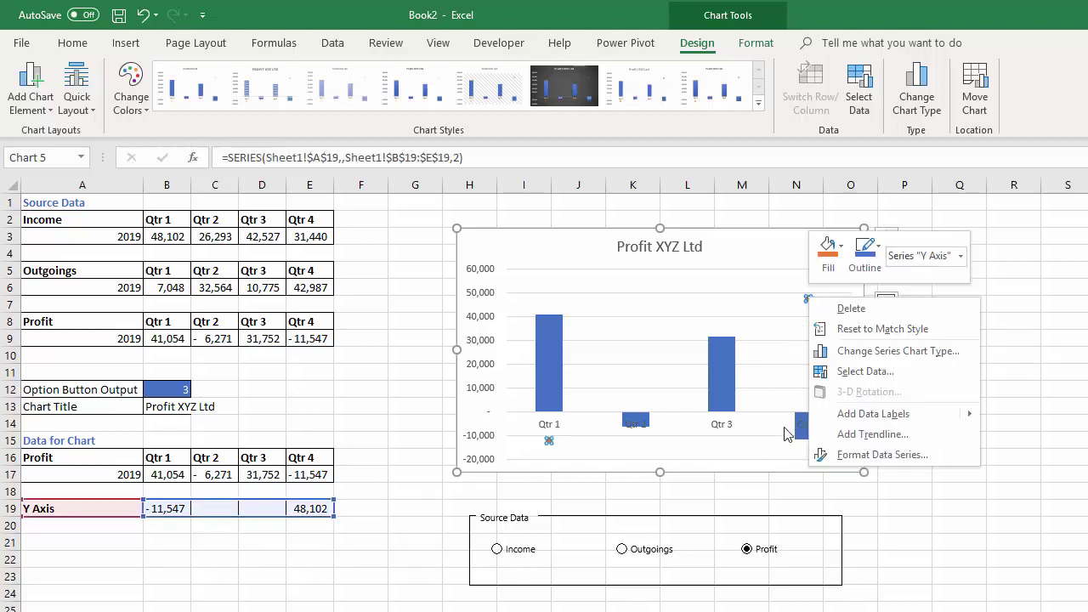
key(Escape)
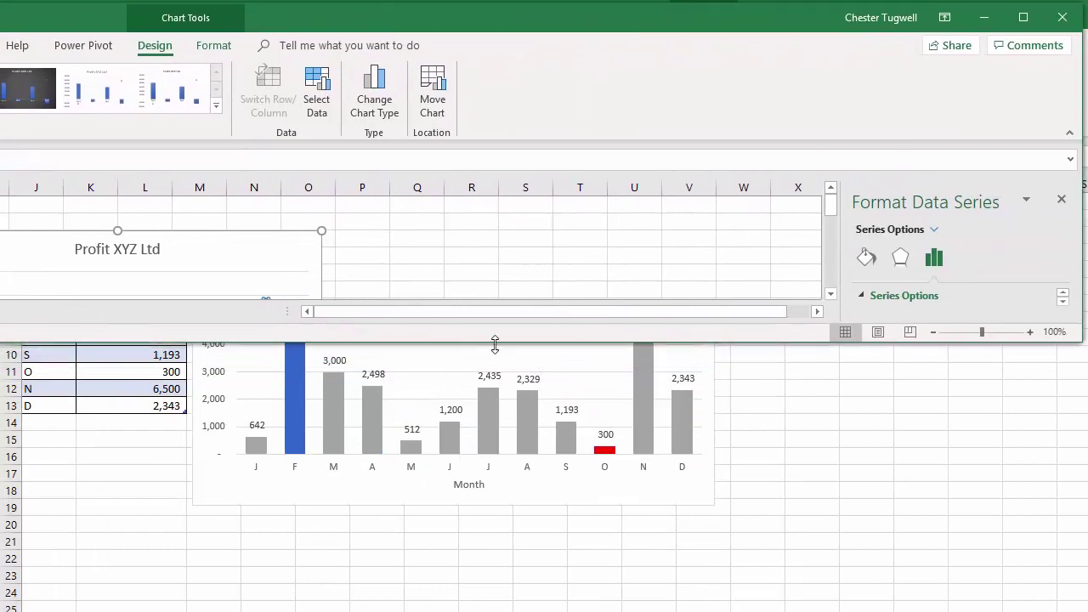
drag(495, 343, 495, 611)
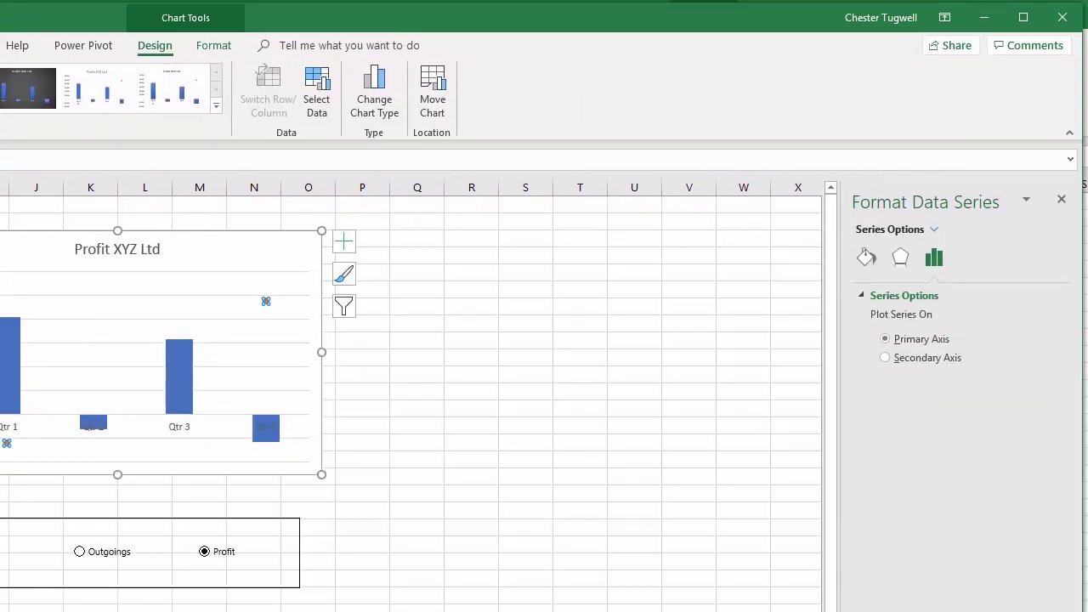
click(867, 258)
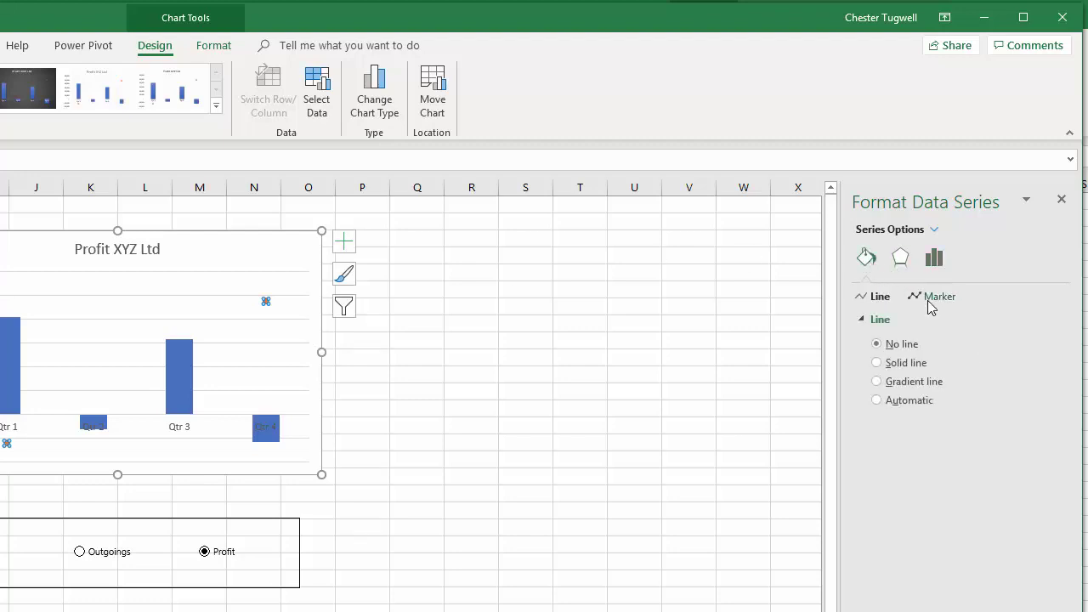
click(931, 299)
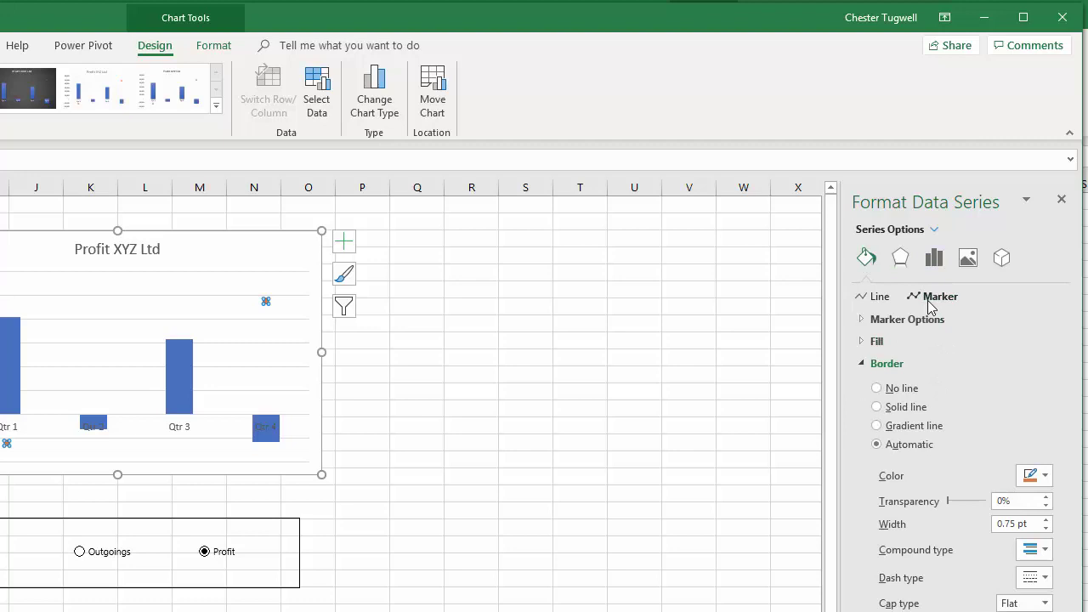
click(879, 325)
click(877, 362)
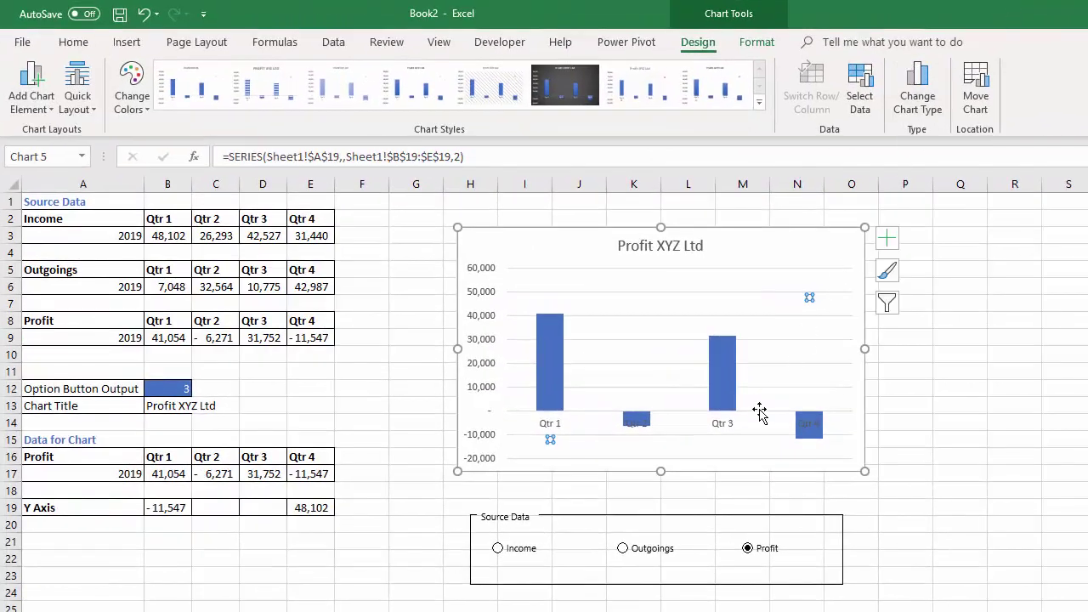
Step: Switch the chart between Income and Outgoings, ending on Profit, to check the Y axis scale for each option
click(499, 550)
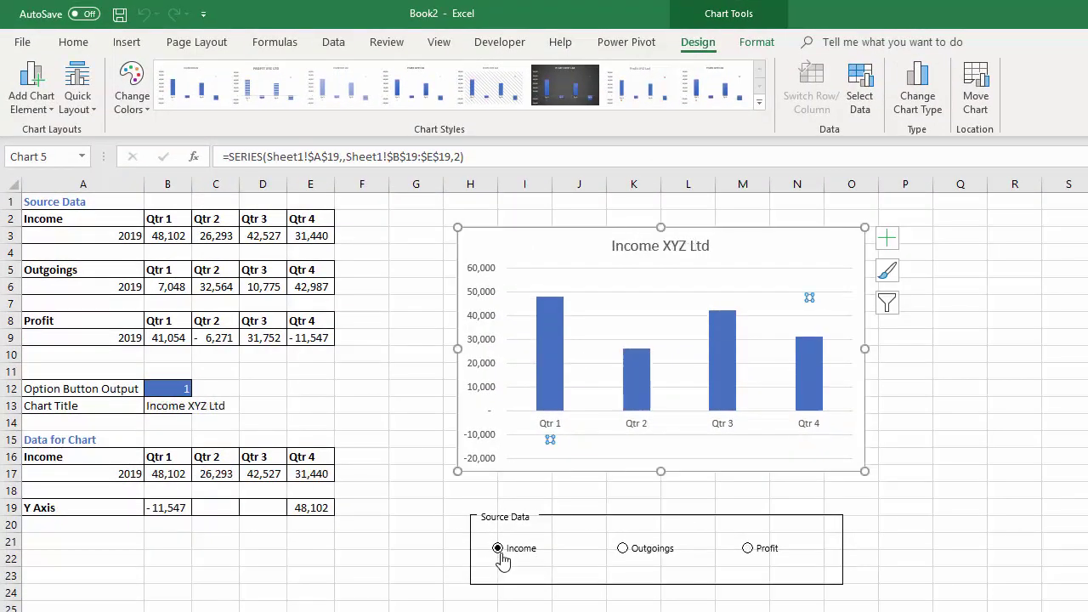
click(623, 549)
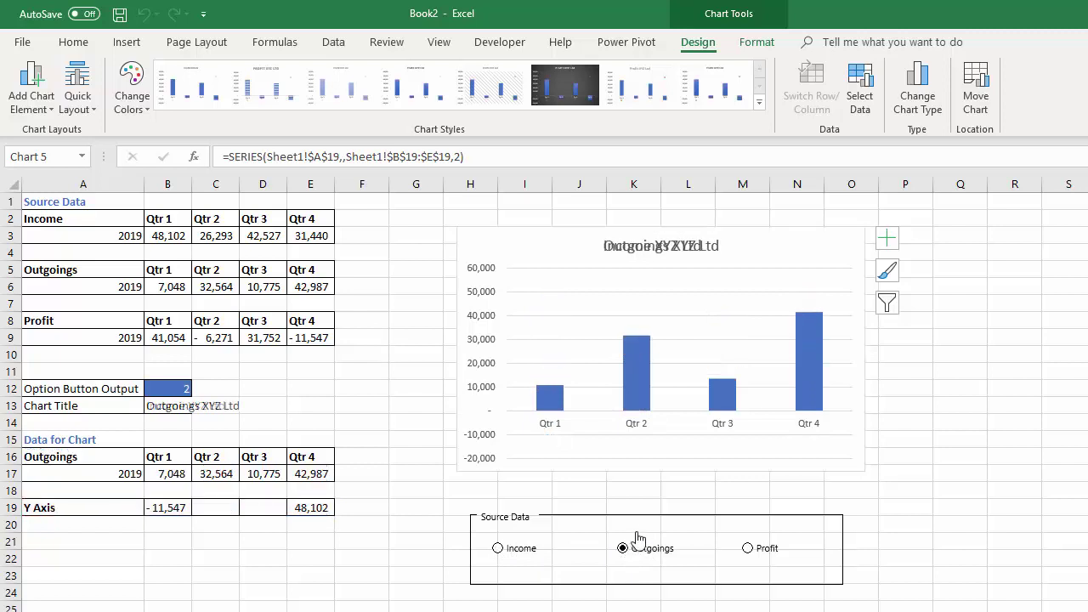
click(844, 443)
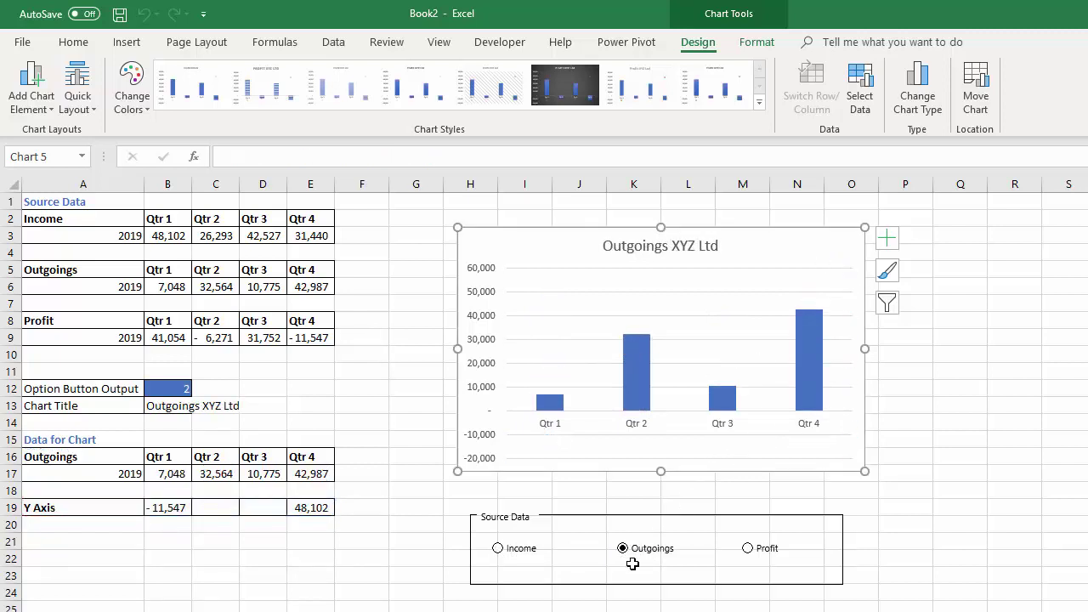
click(499, 551)
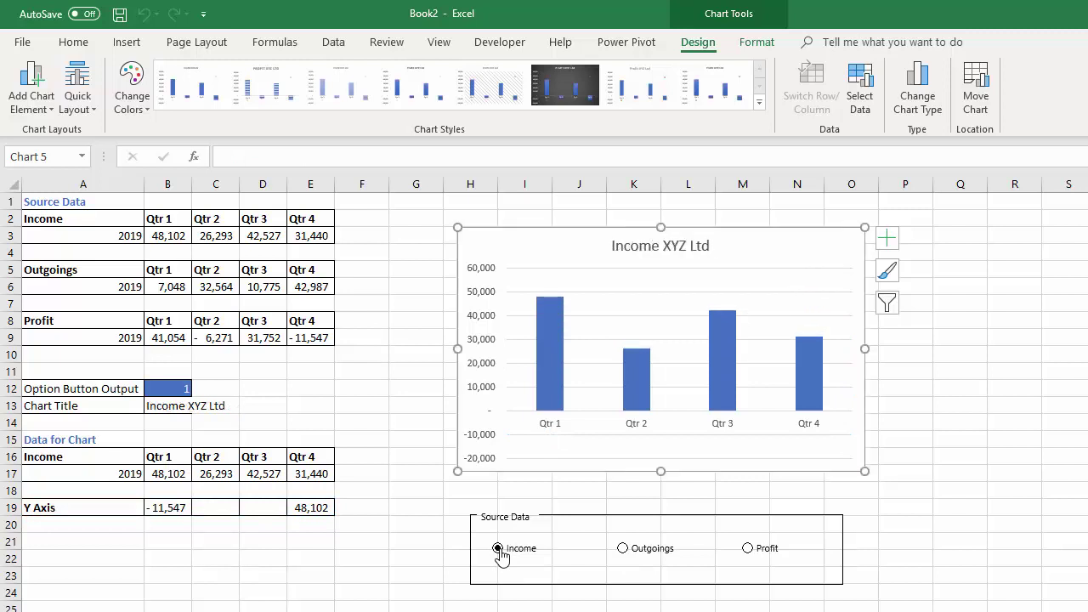
click(626, 548)
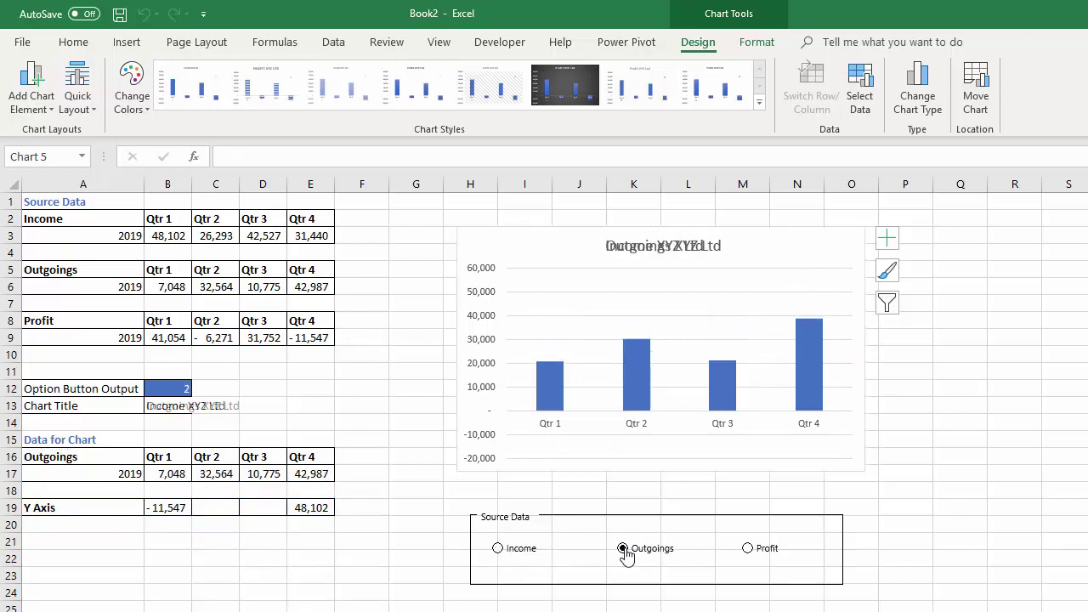
click(748, 551)
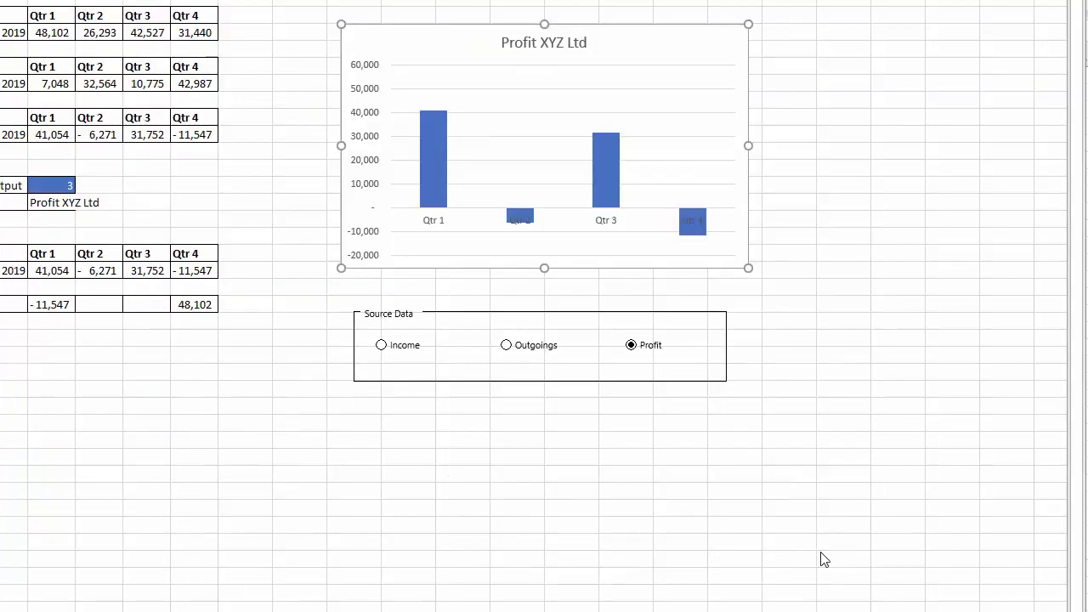
Step: Set the label position of the chart's horizontal axis to High
click(609, 228)
right_click(608, 228)
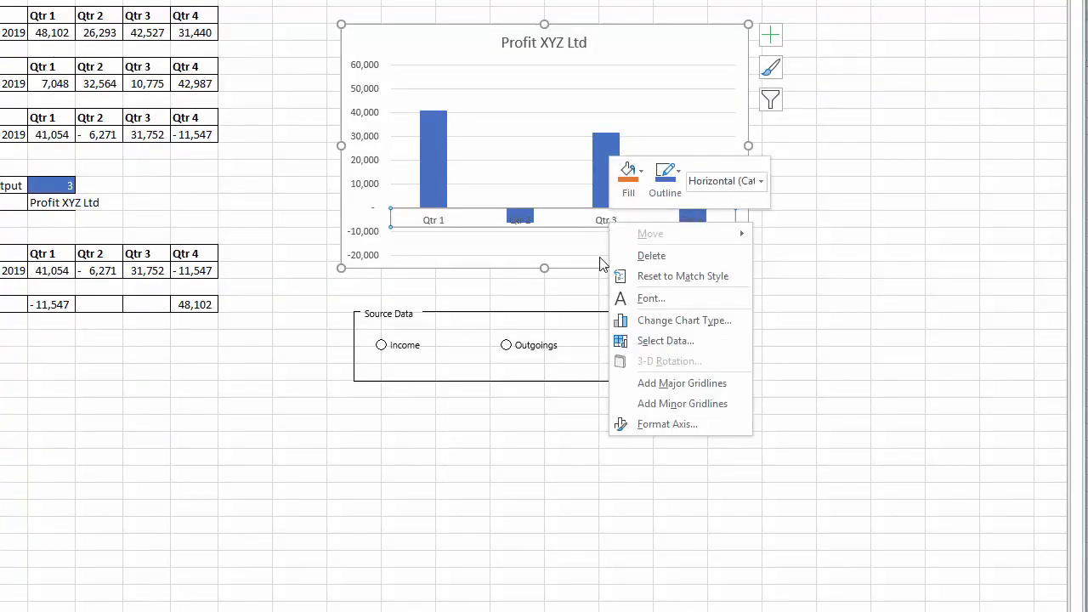
click(654, 424)
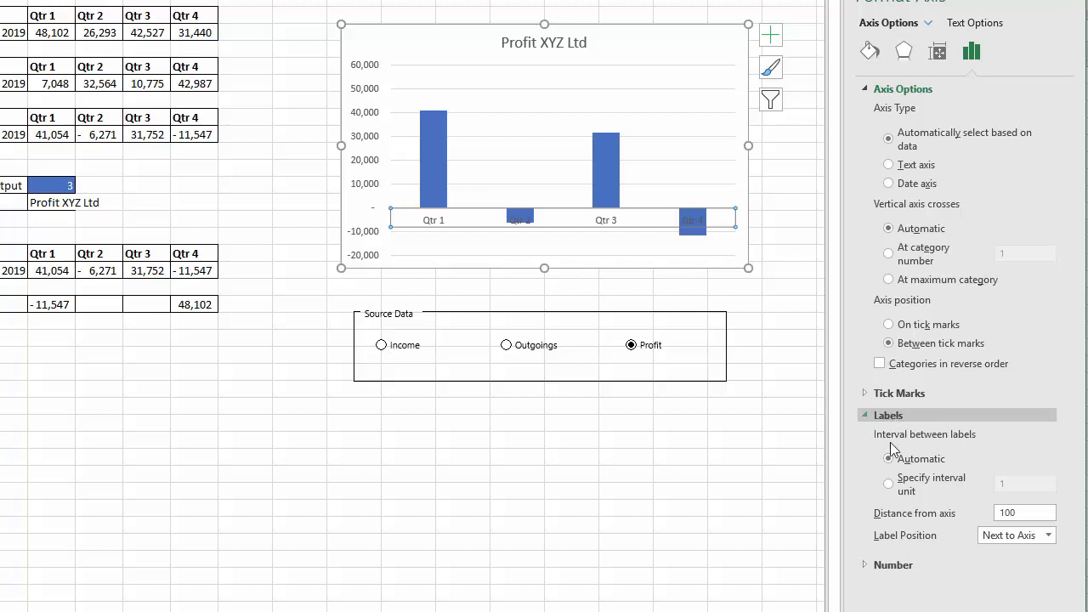
click(1051, 537)
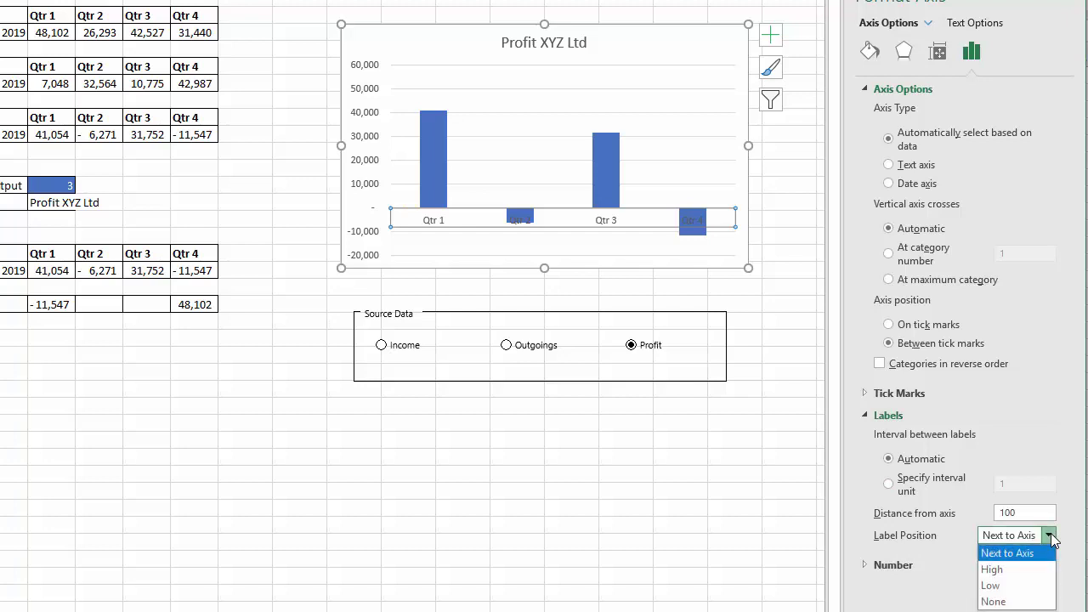
click(1033, 570)
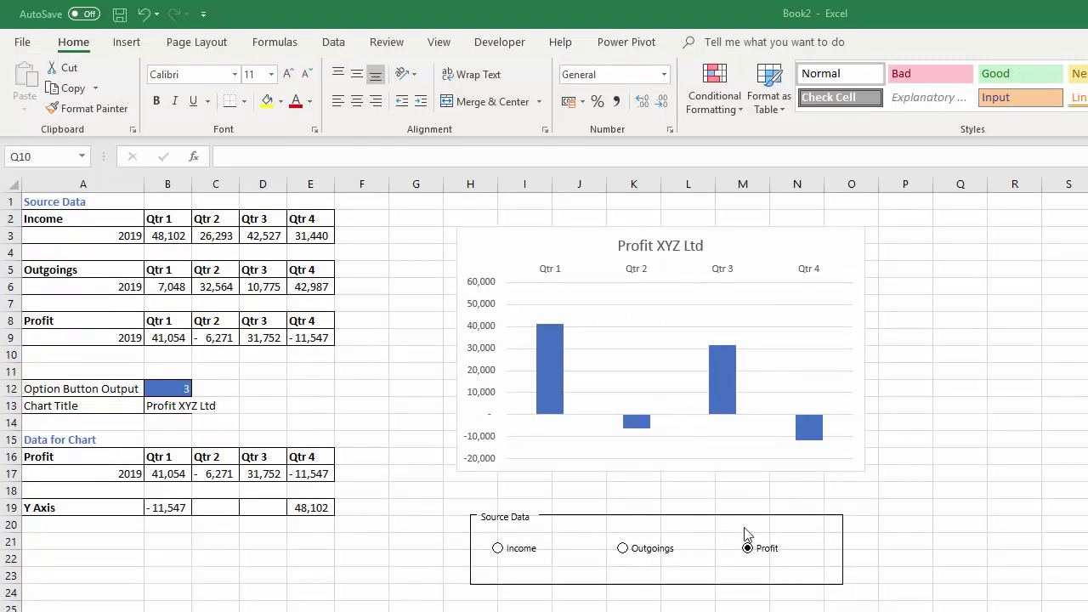
Step: Draw a rectangle over the chart and the Source Data option group, from about G2 to O24
click(126, 42)
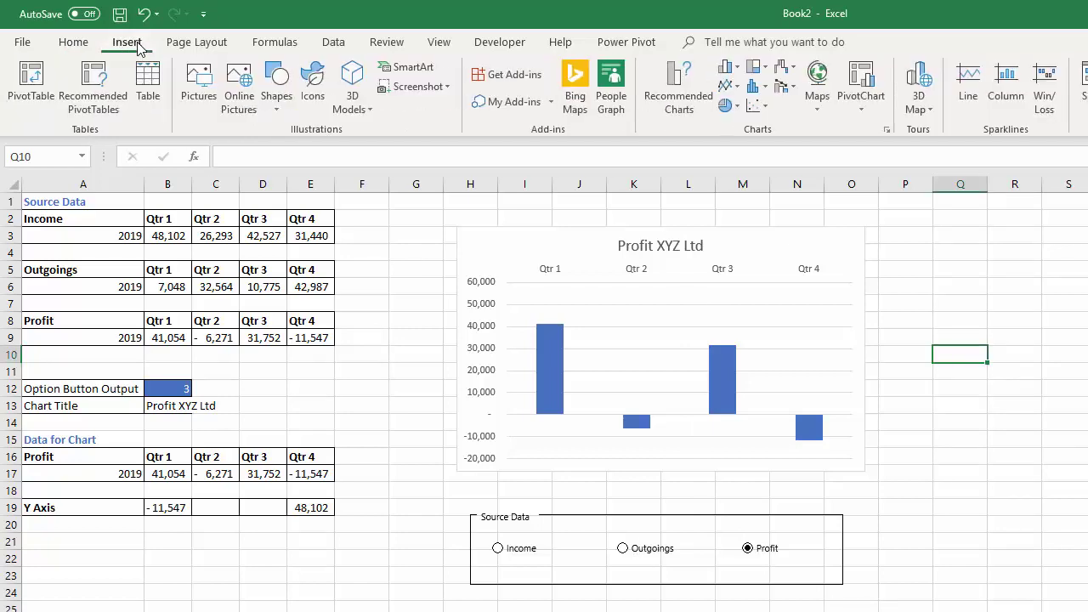
click(277, 85)
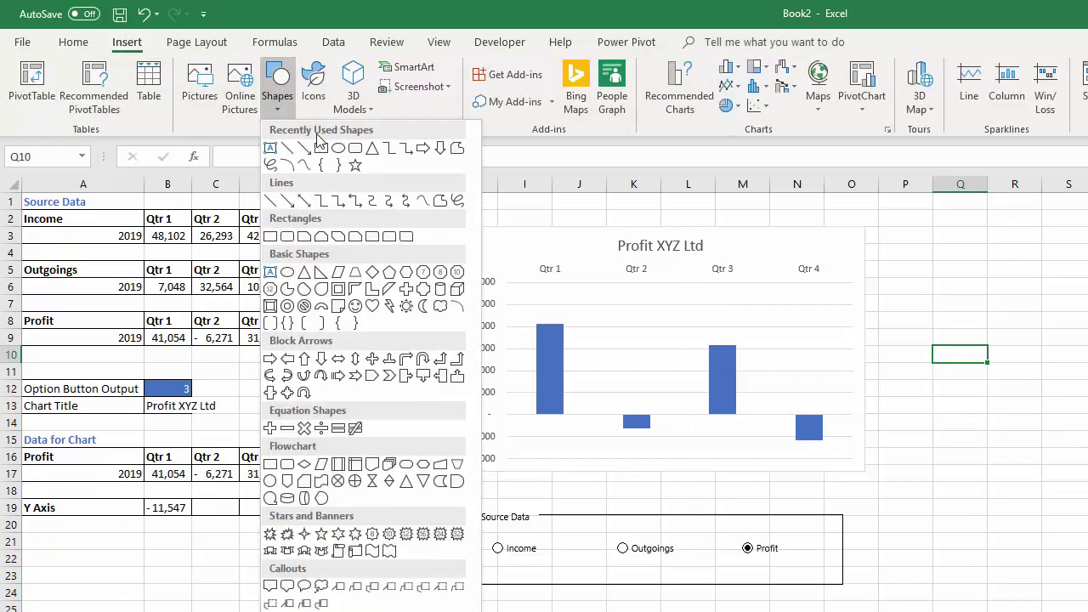
click(322, 149)
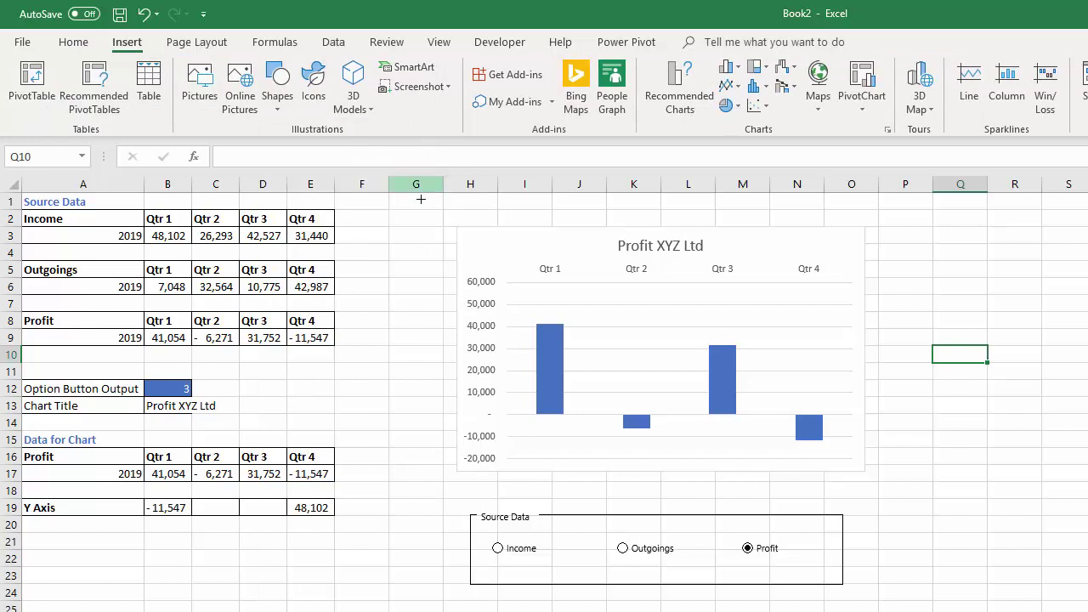
drag(425, 211, 883, 600)
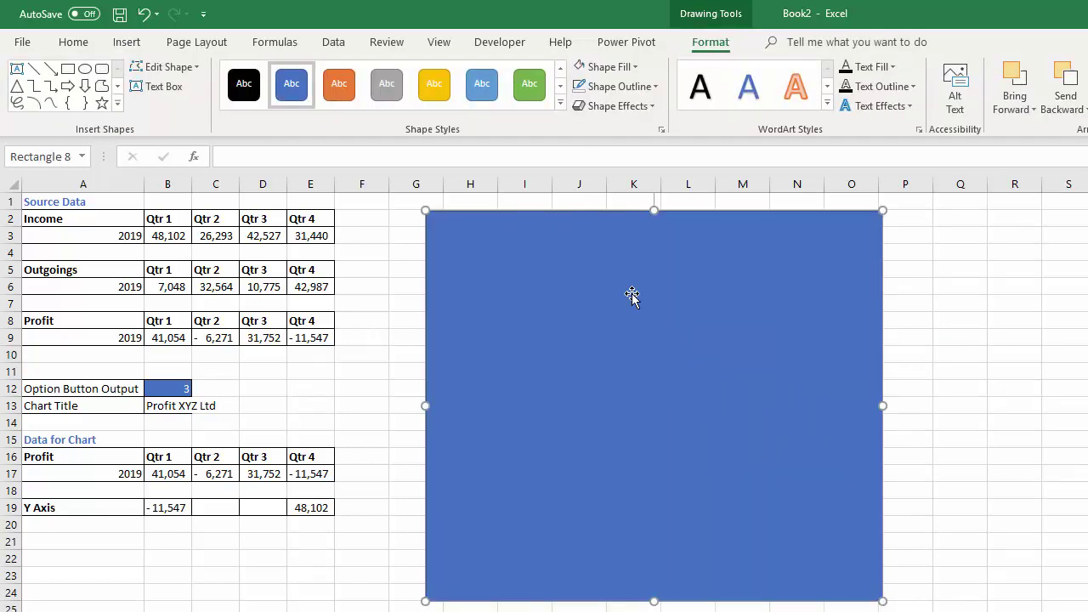
Step: Give the rectangle a light grey fill and no outline
click(635, 67)
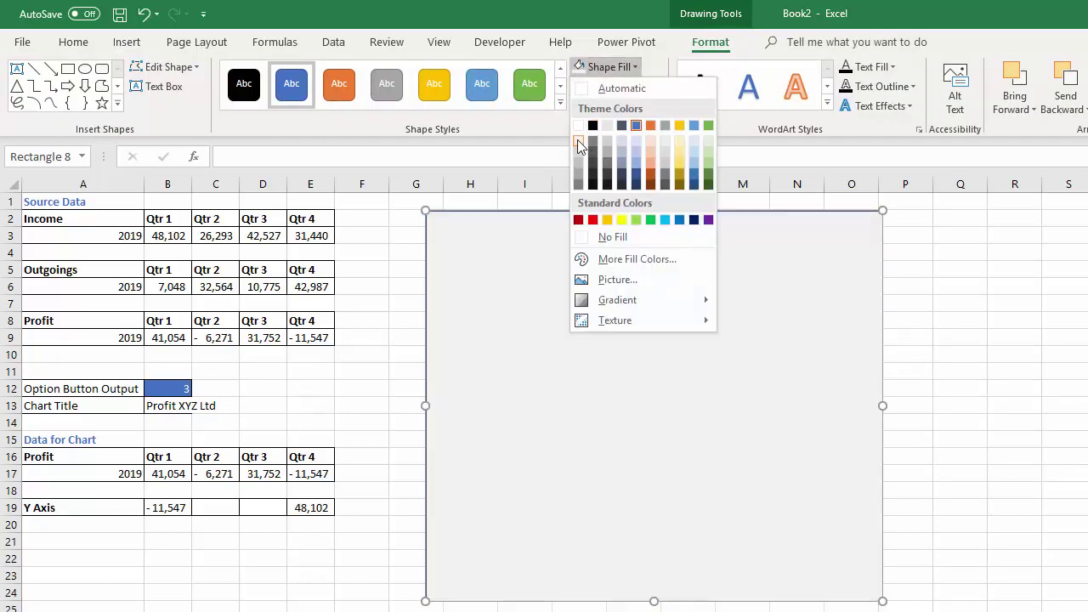
click(577, 140)
click(653, 86)
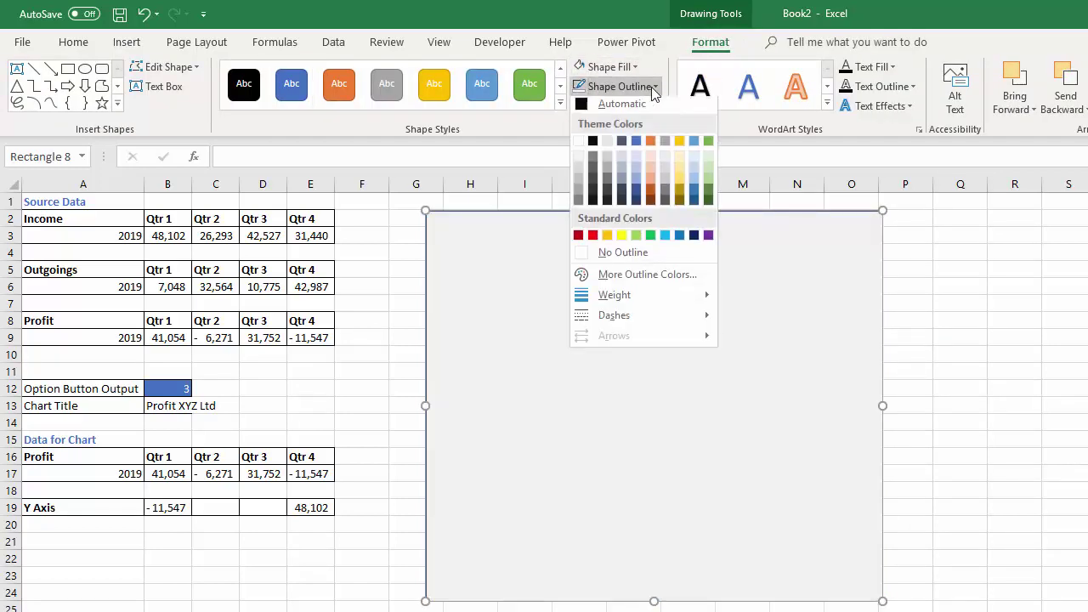
click(580, 252)
Step: Send the rectangle behind the chart and option buttons, and narrow it slightly from its left edge
right_click(613, 286)
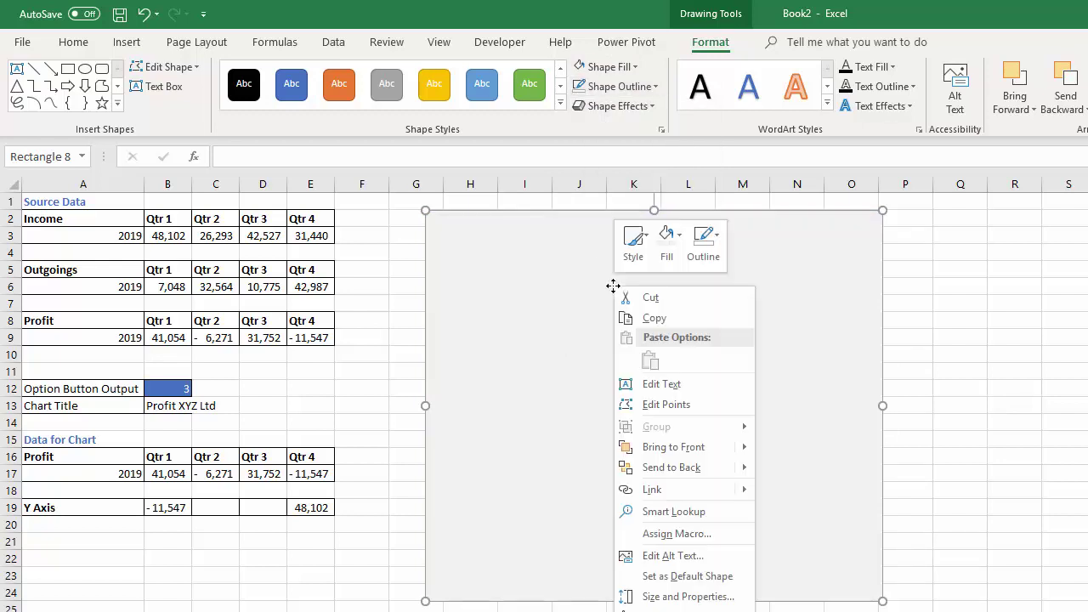
click(665, 468)
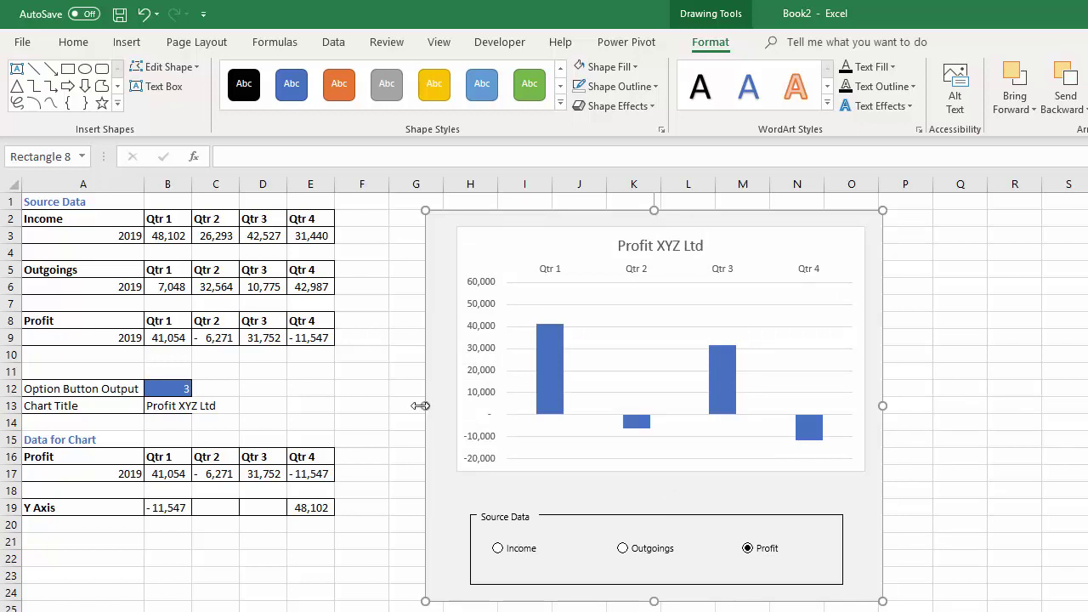
drag(431, 406, 441, 406)
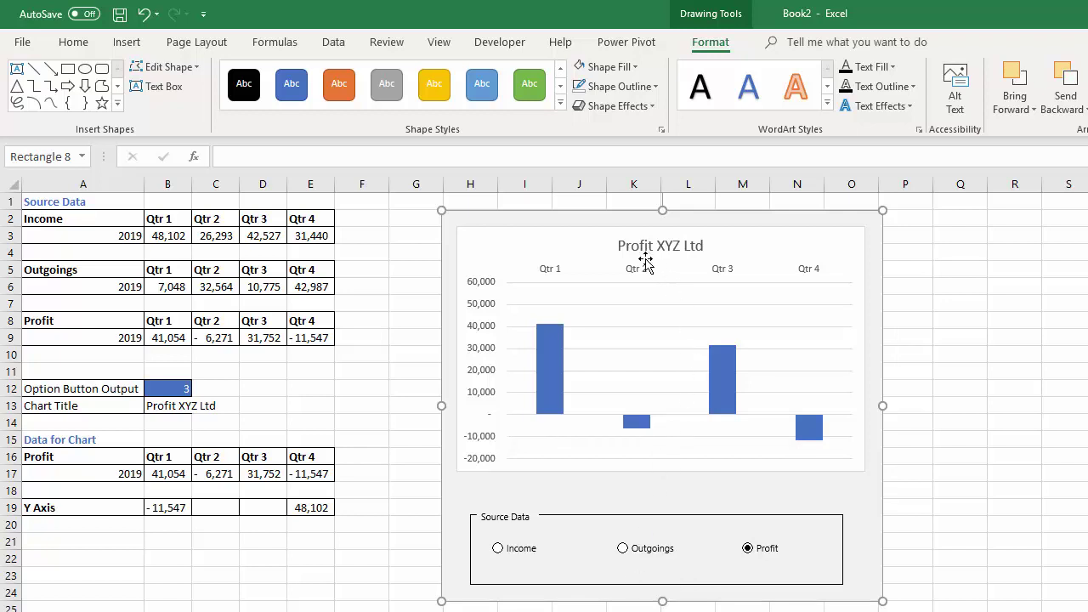
key(Escape)
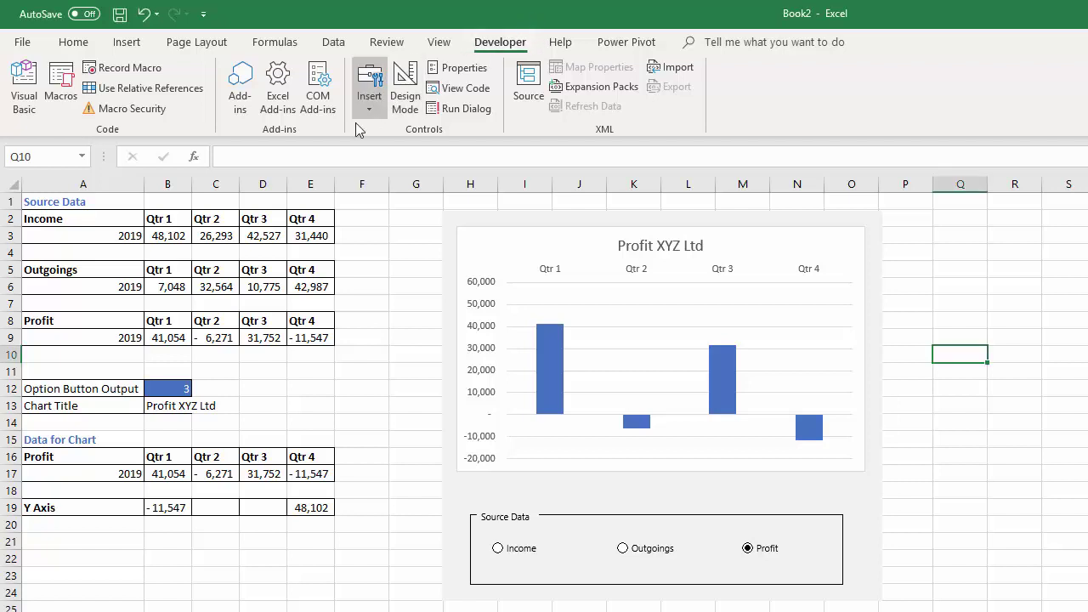
Step: Enter the list Income, Outgoings and Profit in cells A21 to A23 below the Y Axis row
click(378, 108)
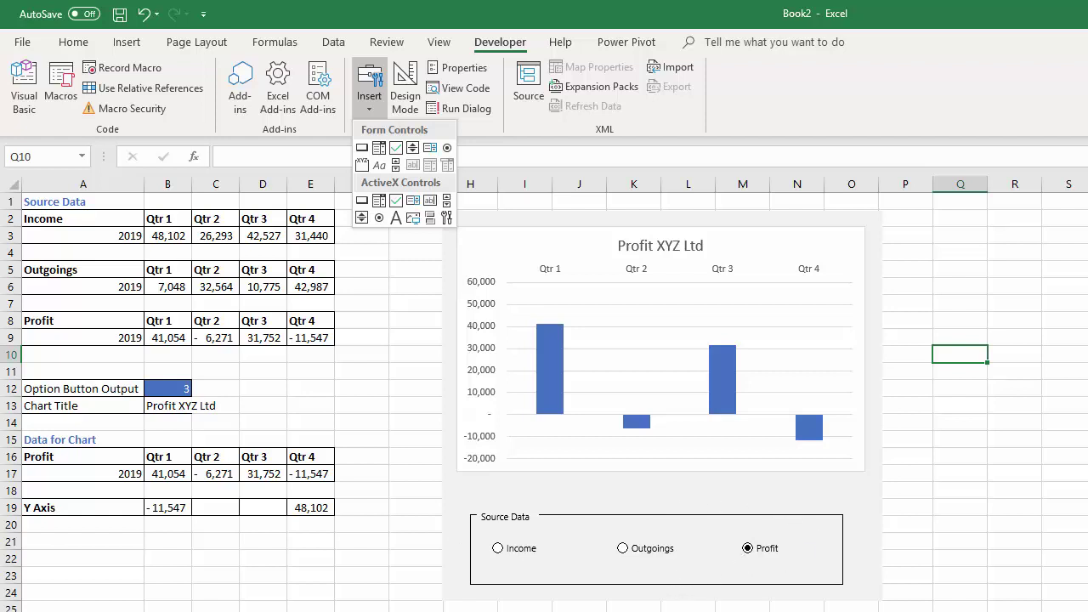
click(92, 551)
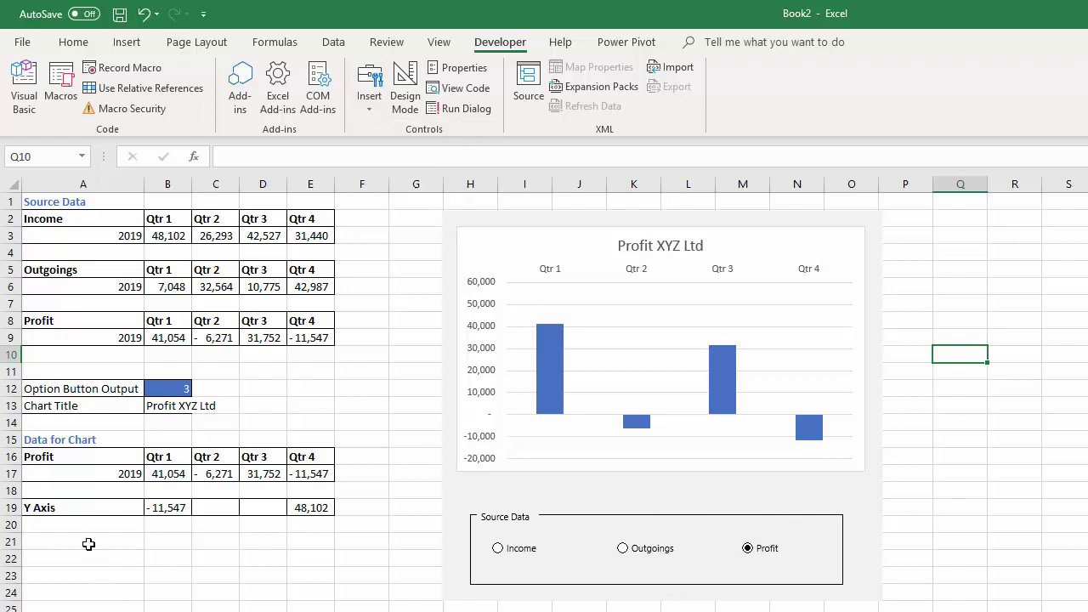
click(88, 542)
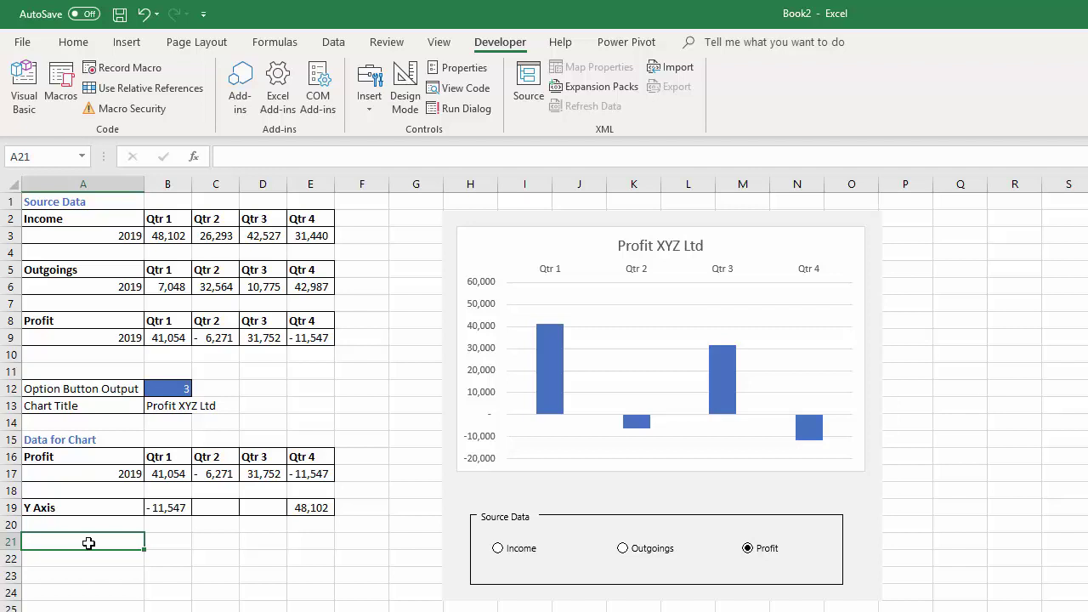
text(Income)
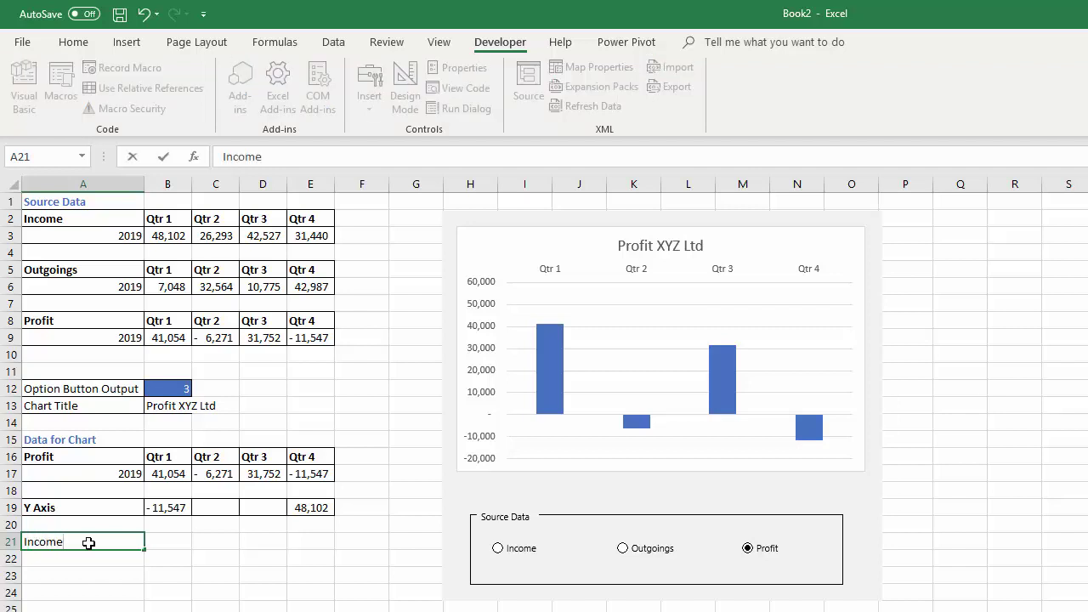
key(Return)
text(Out)
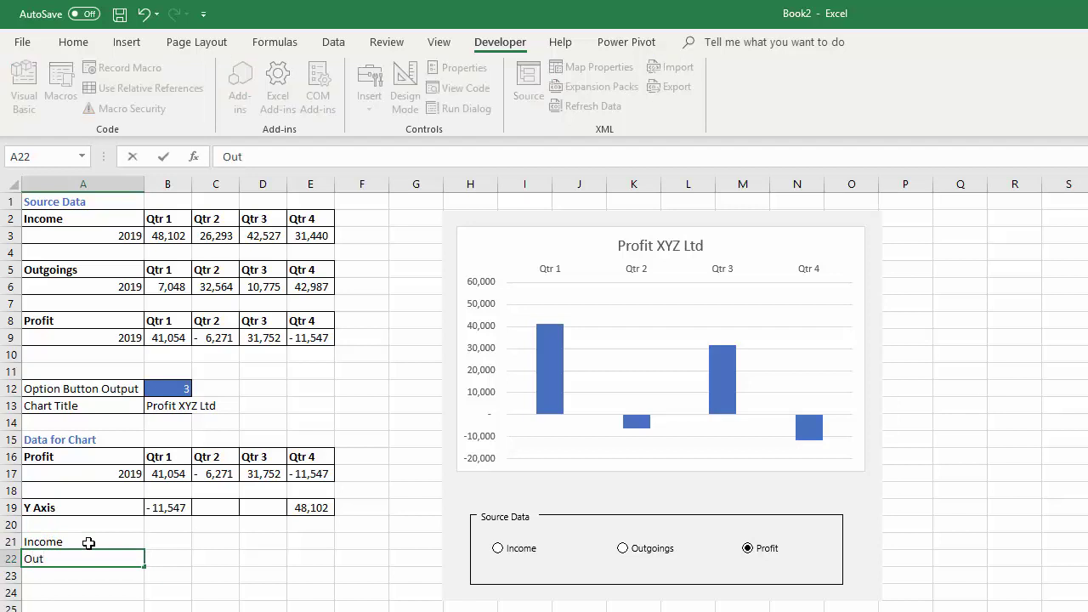
text(goings)
key(Return)
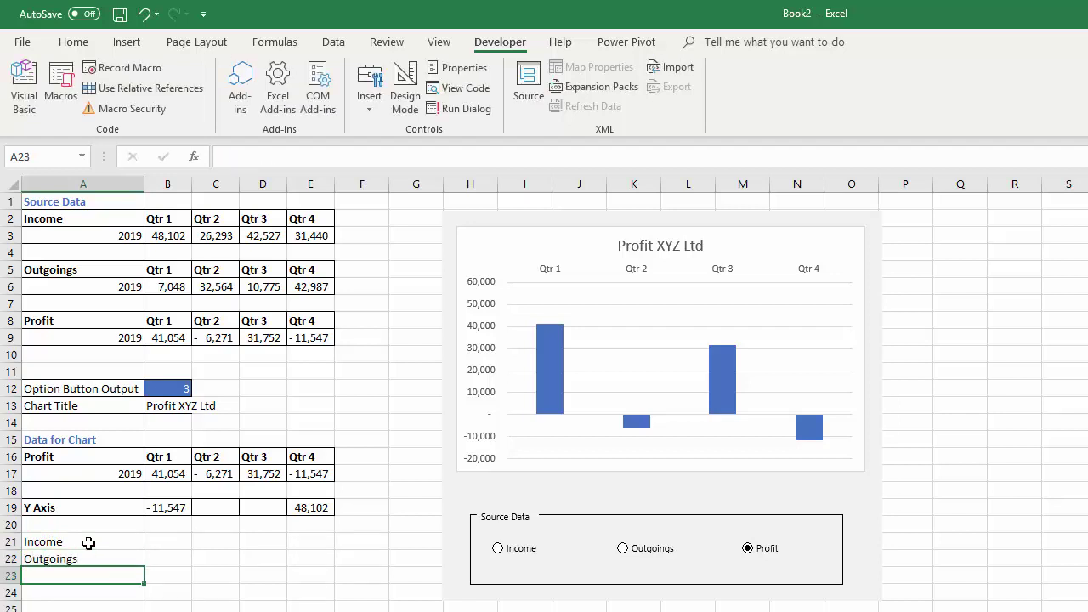
text(P)
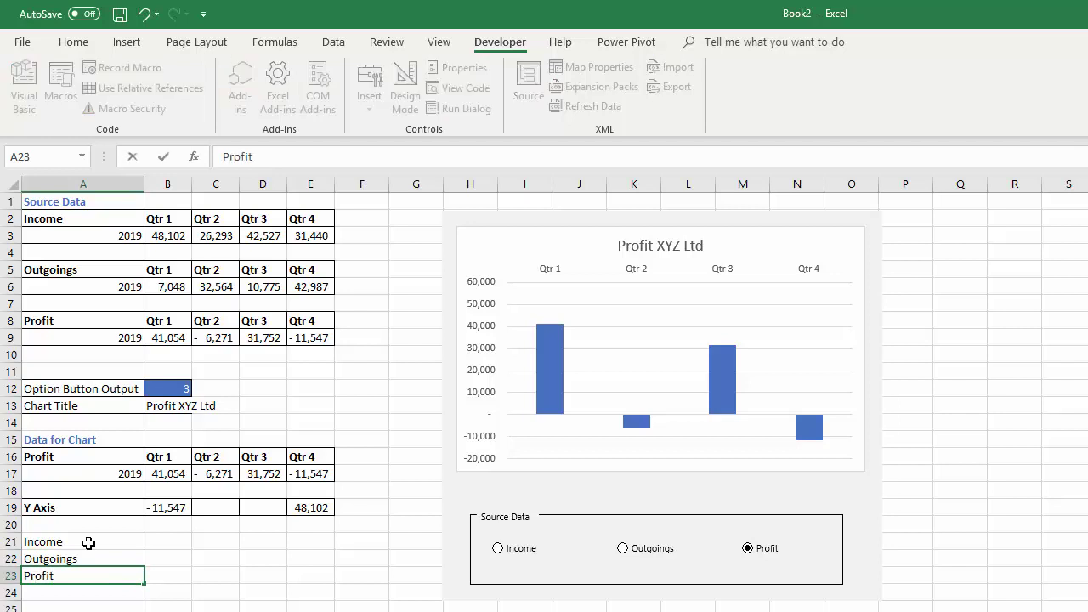
text(rofit)
click(75, 606)
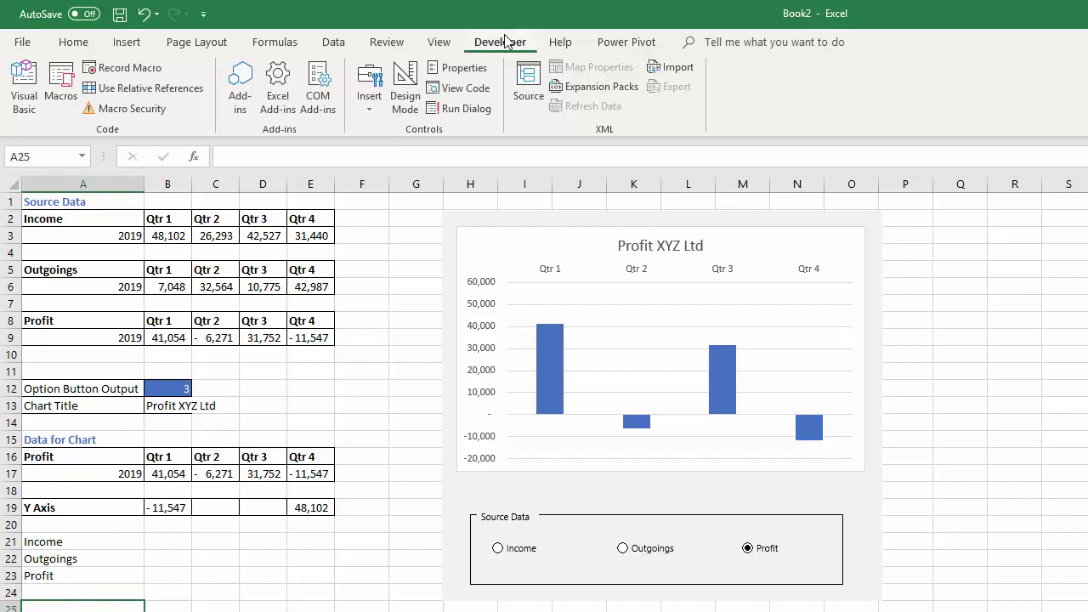
Step: Draw a combo box form control over the chart's upper-left corner, beside the chart title
click(370, 90)
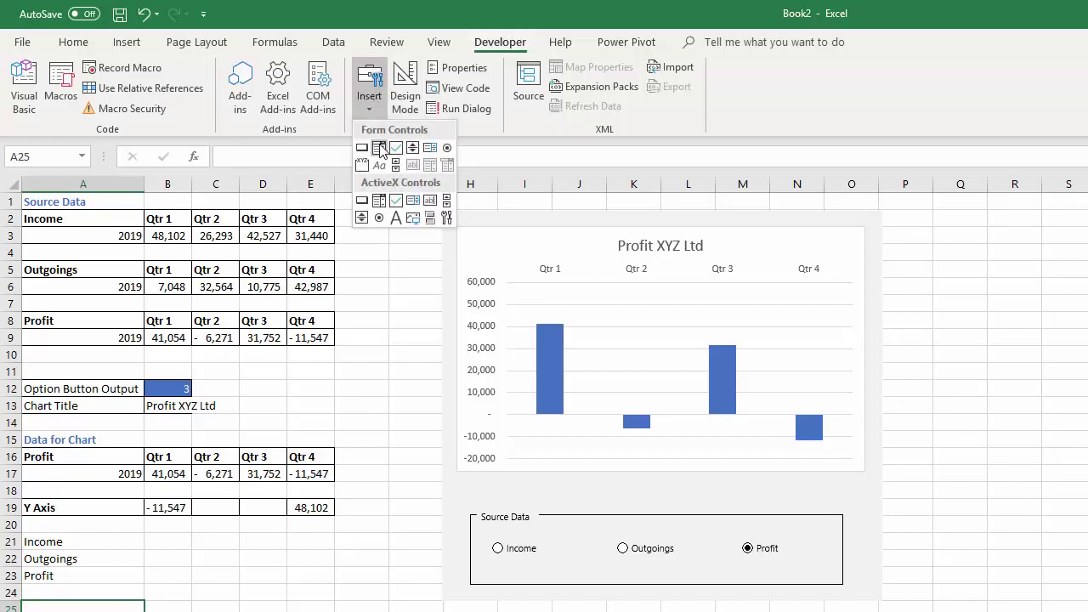
click(380, 150)
drag(468, 236, 592, 256)
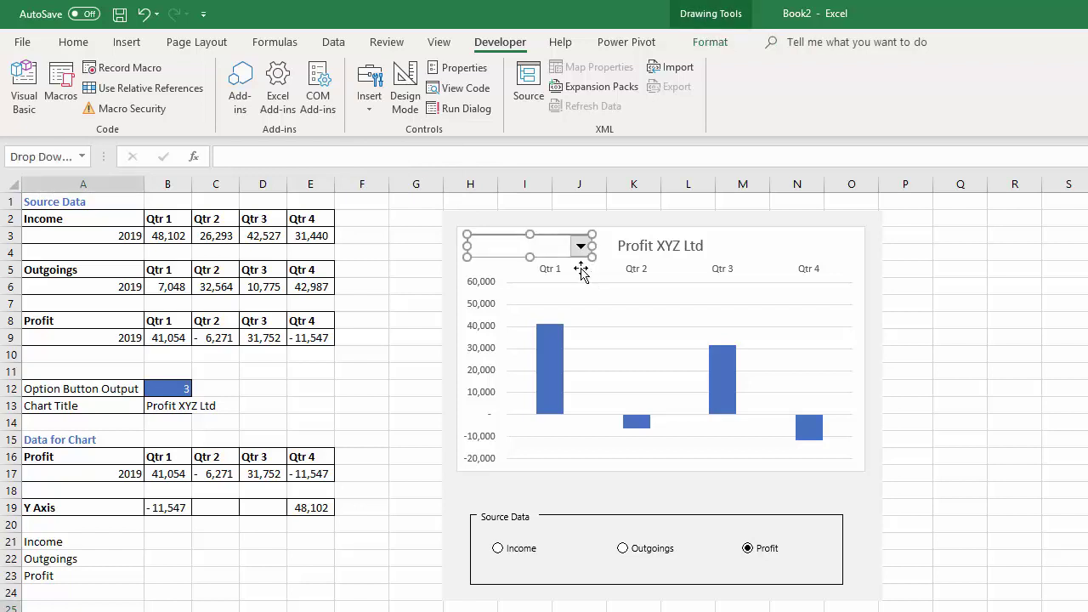
Step: Set the combo box's input range to $A$21:$A$23 and its cell link to $B$12
right_click(561, 249)
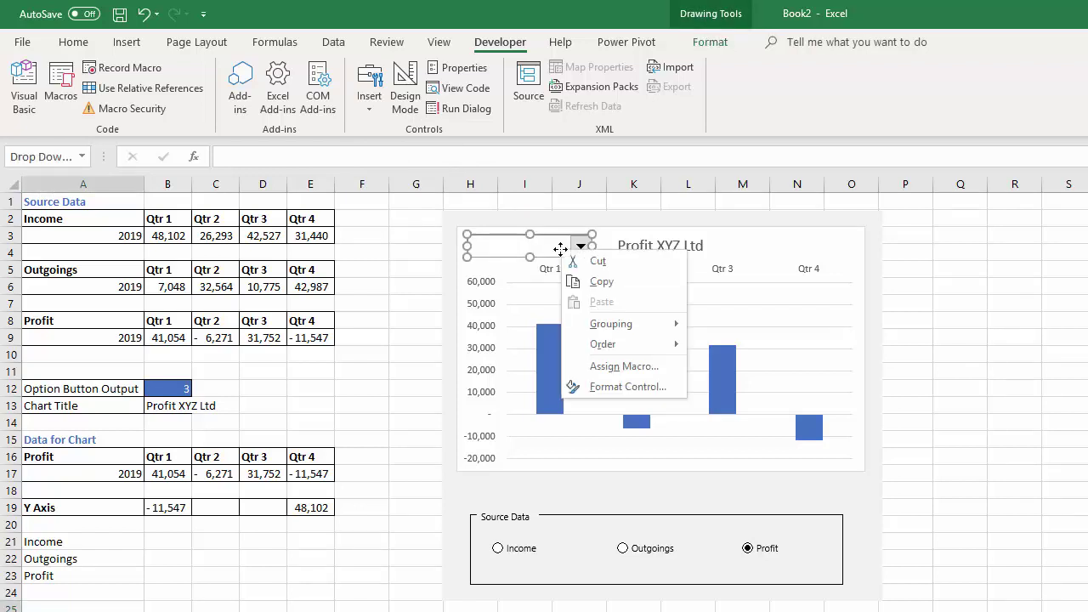
click(600, 387)
click(655, 218)
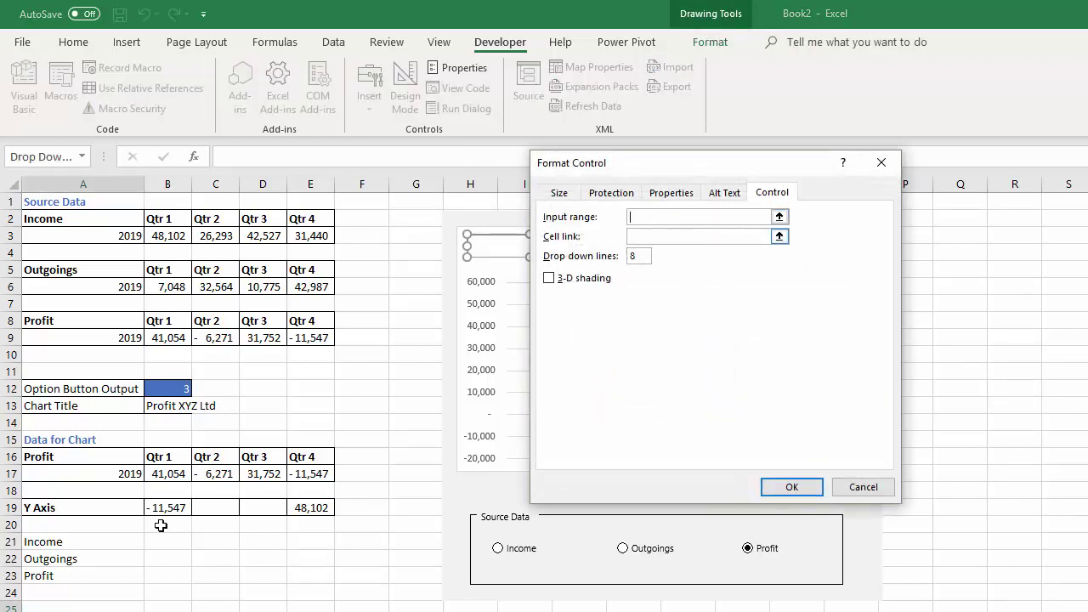
drag(68, 540, 73, 574)
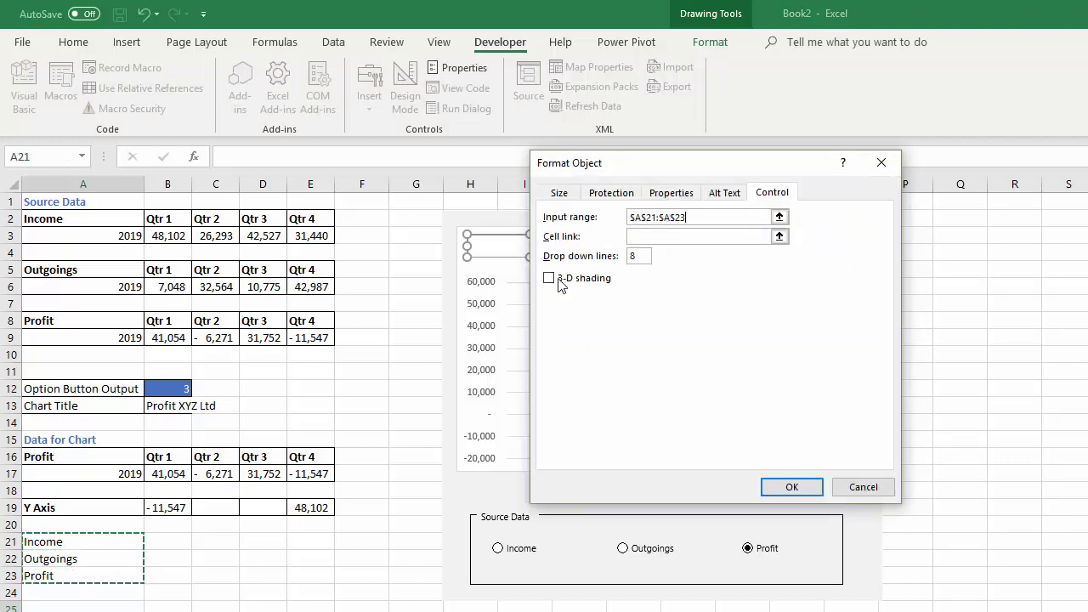
click(660, 235)
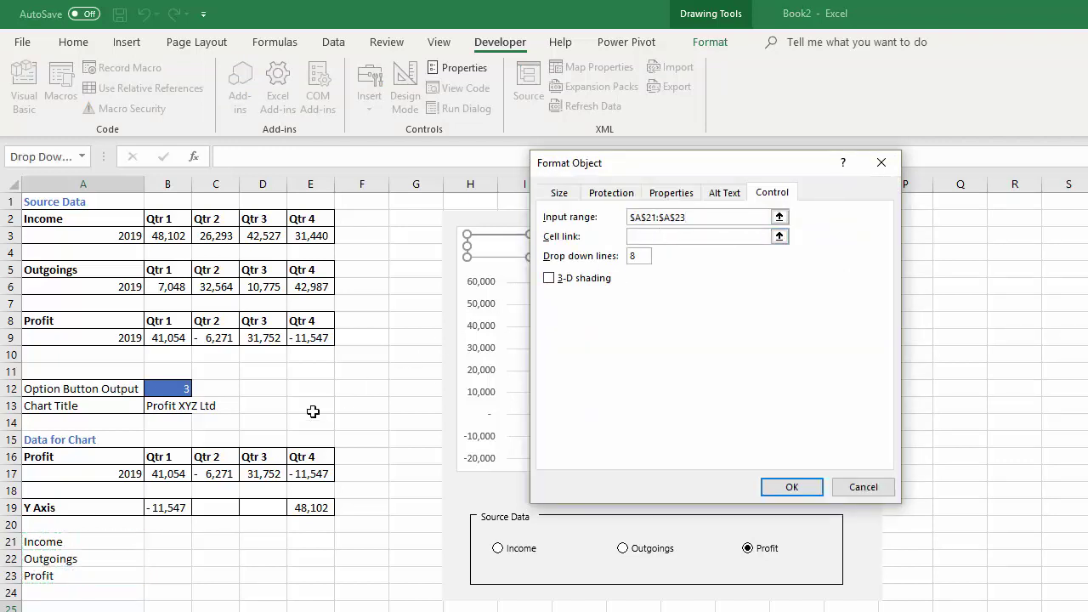
click(187, 388)
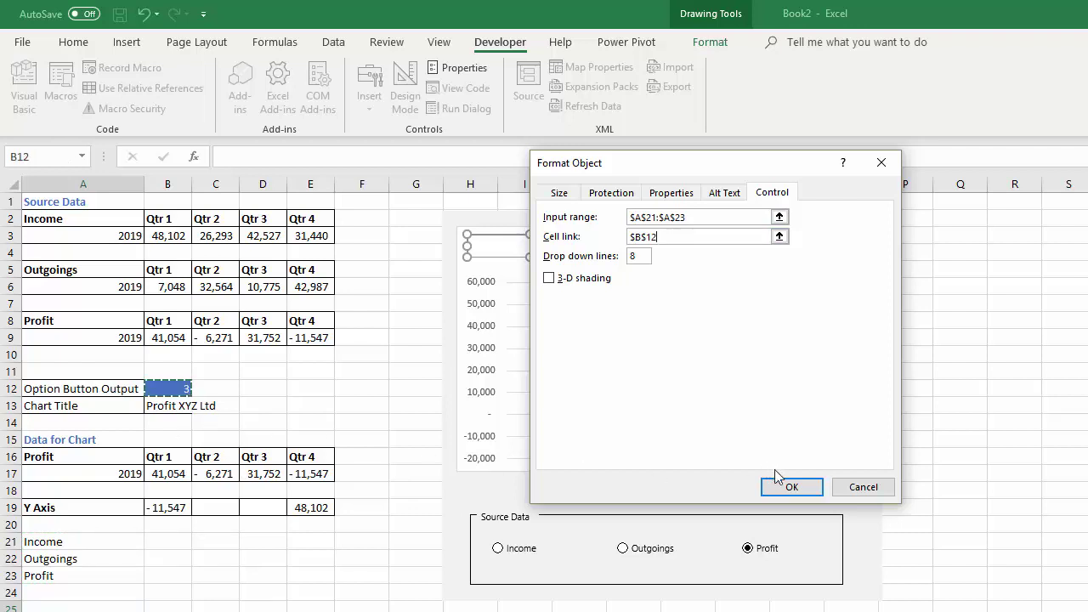
click(789, 486)
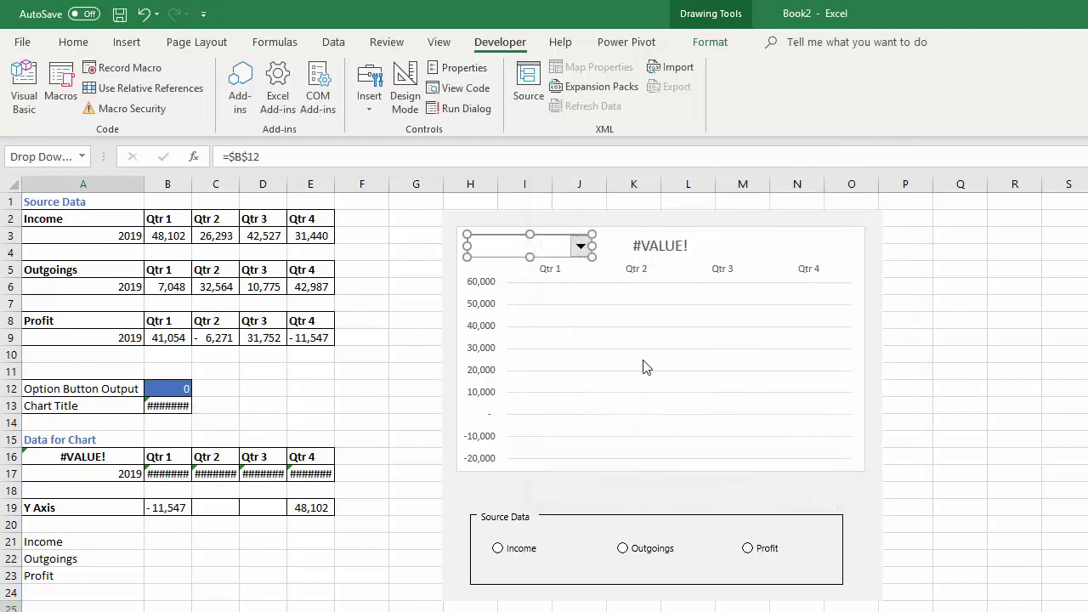
Step: Test the combo box on the chart by choosing Income, Outgoings and Profit in turn
click(608, 252)
click(580, 247)
click(539, 264)
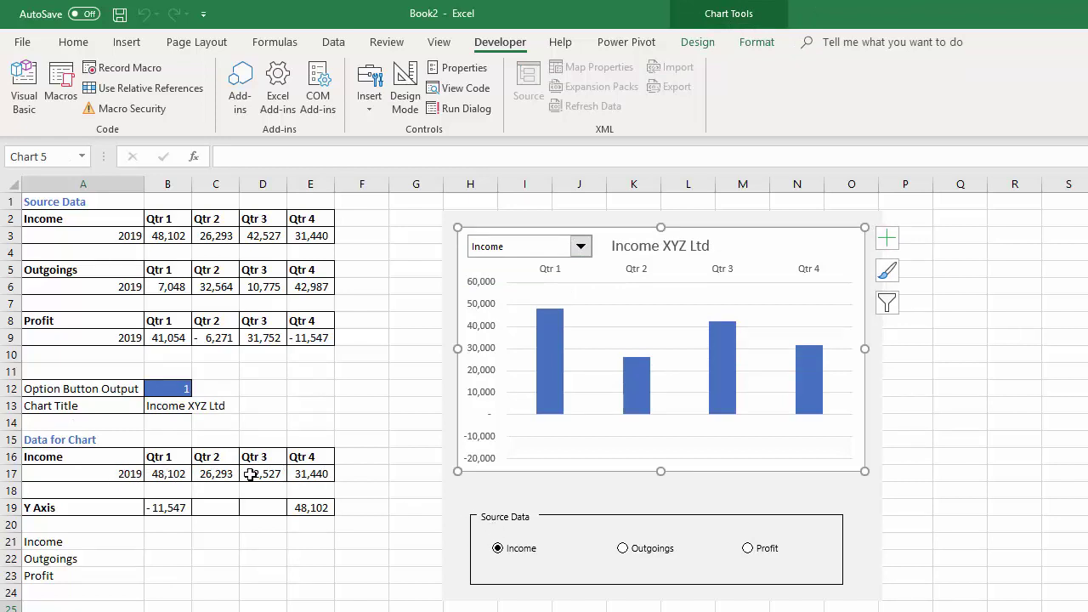
click(581, 246)
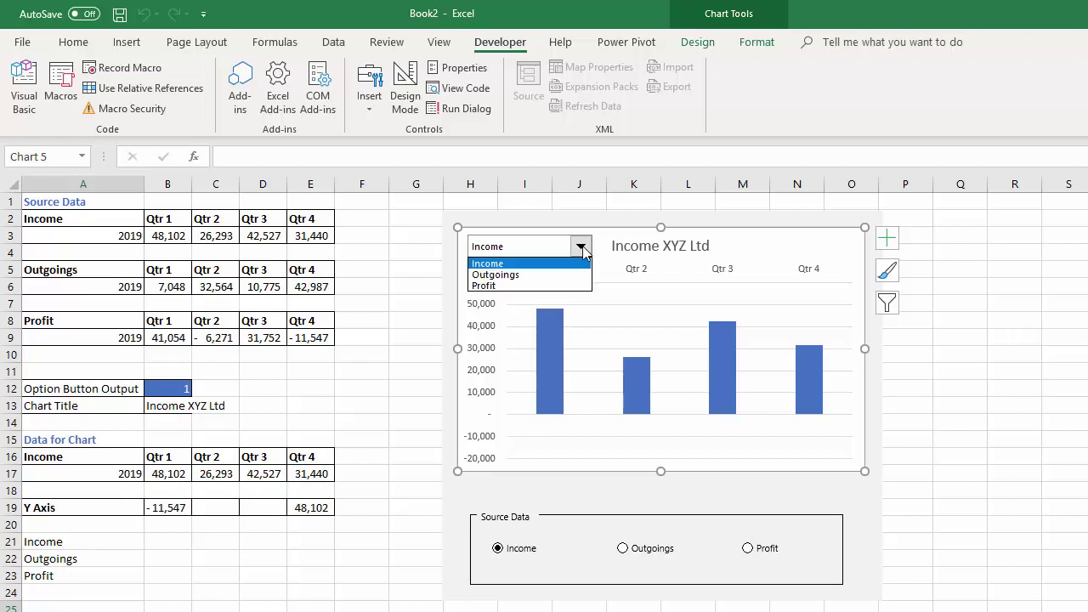
click(521, 276)
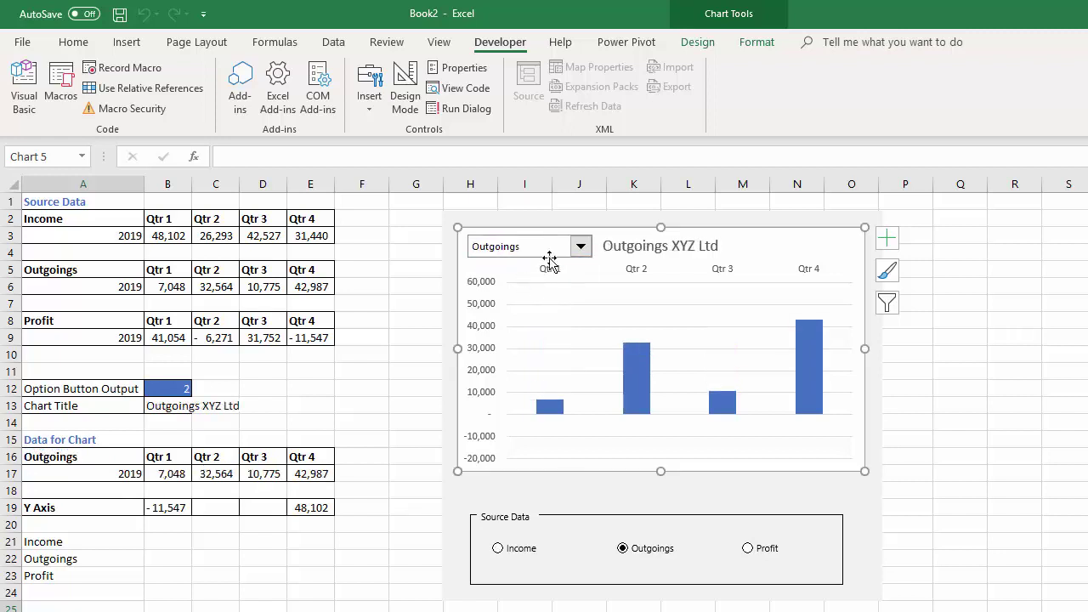
click(579, 246)
click(508, 286)
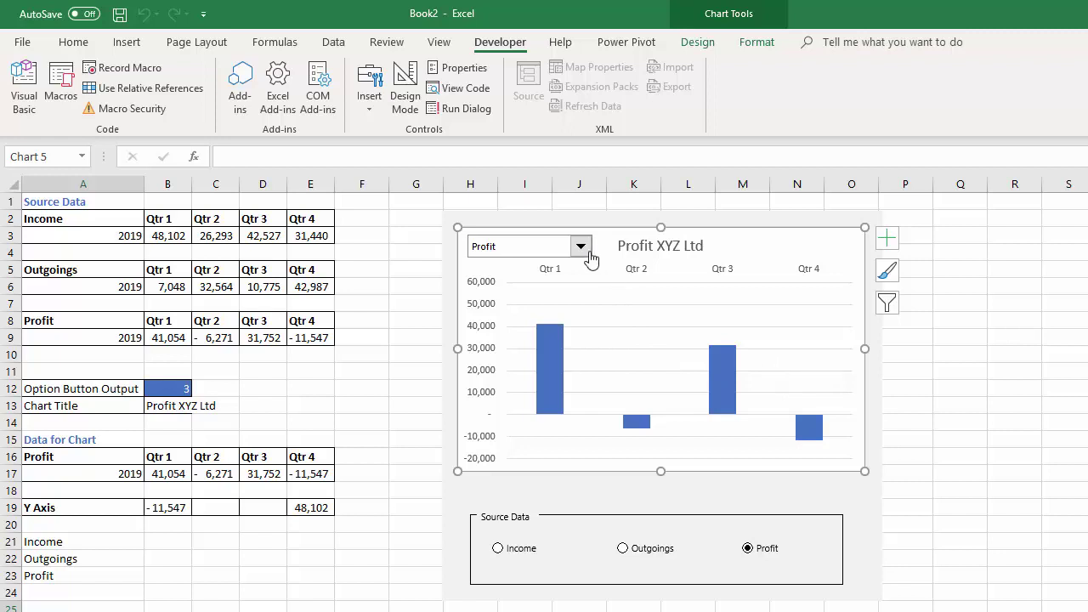
Step: Switch the combo box selection back to Outgoings and finally to Income
click(583, 249)
click(554, 275)
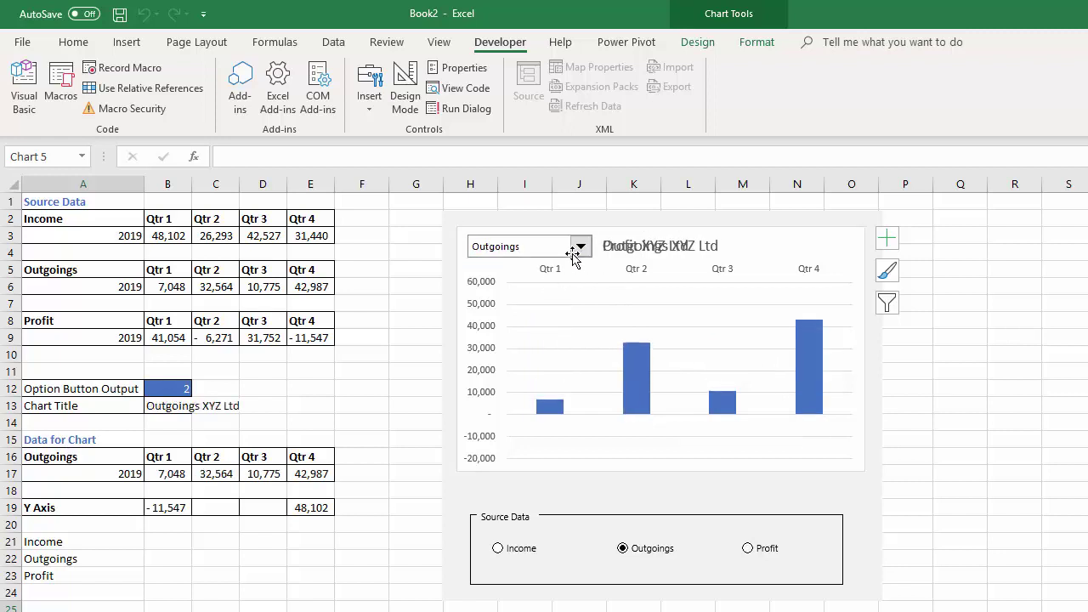
click(580, 248)
click(502, 263)
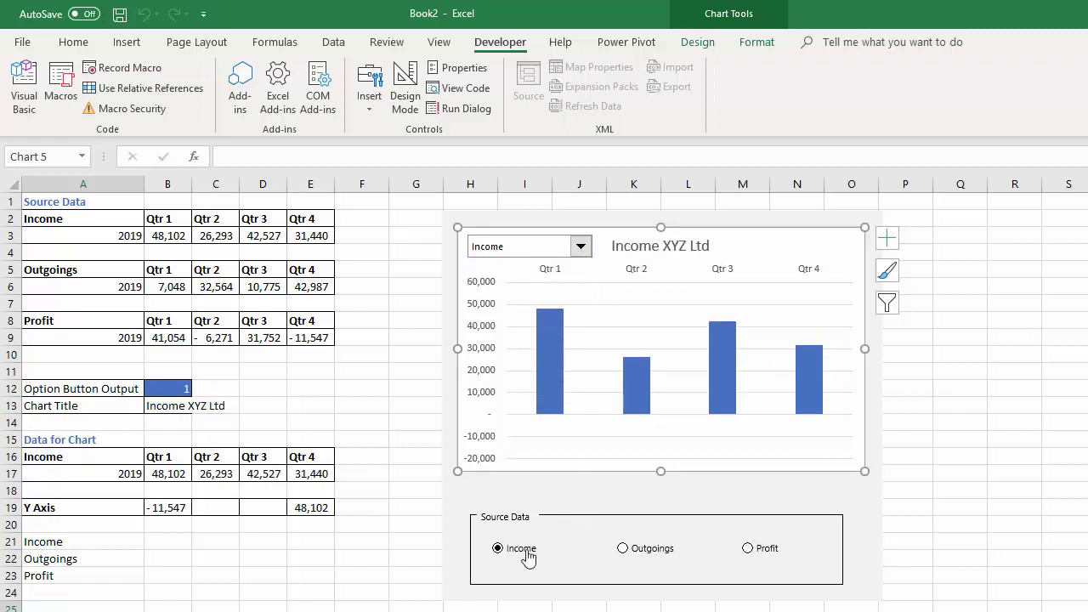